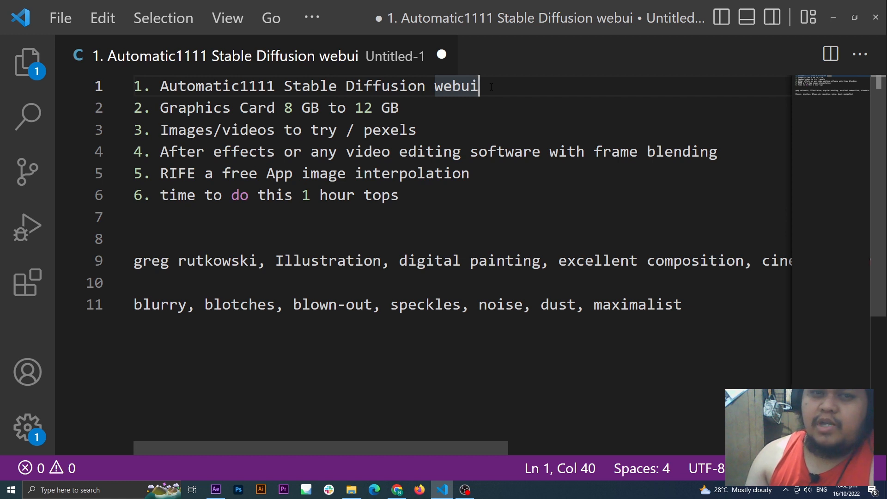
Step: Review the first five items of the requirements list, from the Stable Diffusion webui to the RIFE app, highlighting their text
left_click_drag(491, 87, 164, 86)
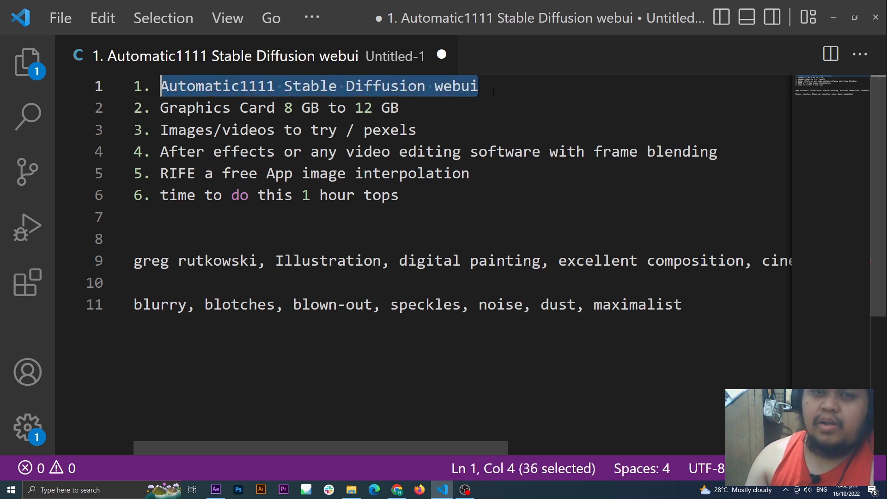
left_click(405, 109)
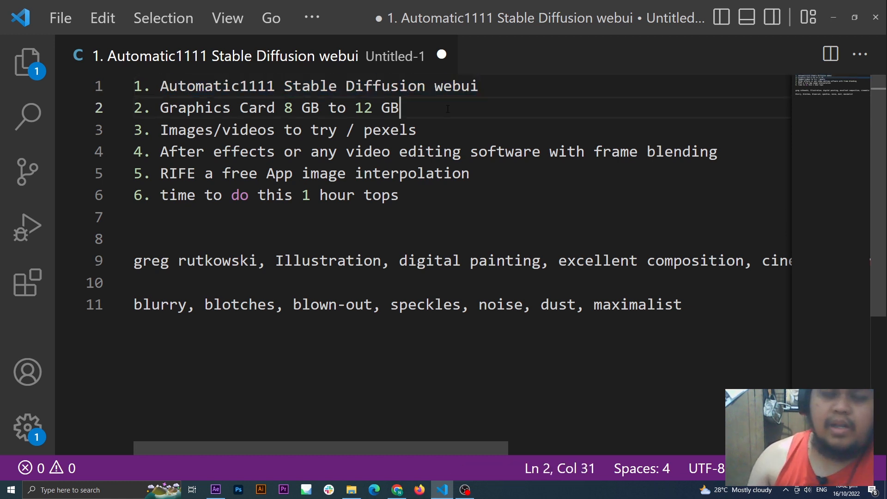
left_click_drag(422, 109, 160, 109)
left_click(416, 104)
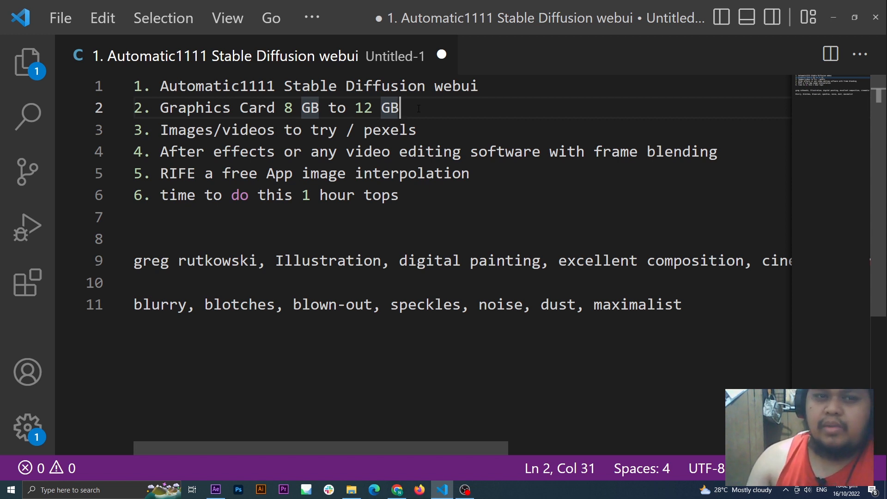
left_click(437, 133)
left_click_drag(447, 133, 161, 133)
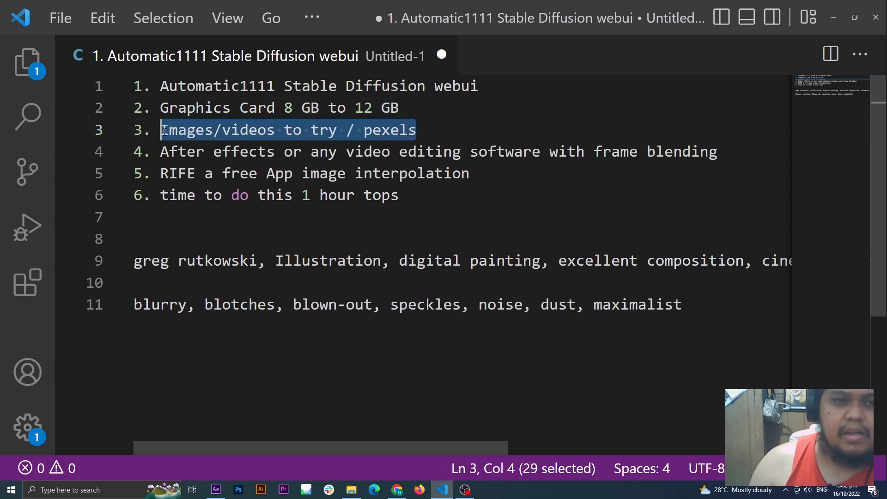
left_click(472, 140)
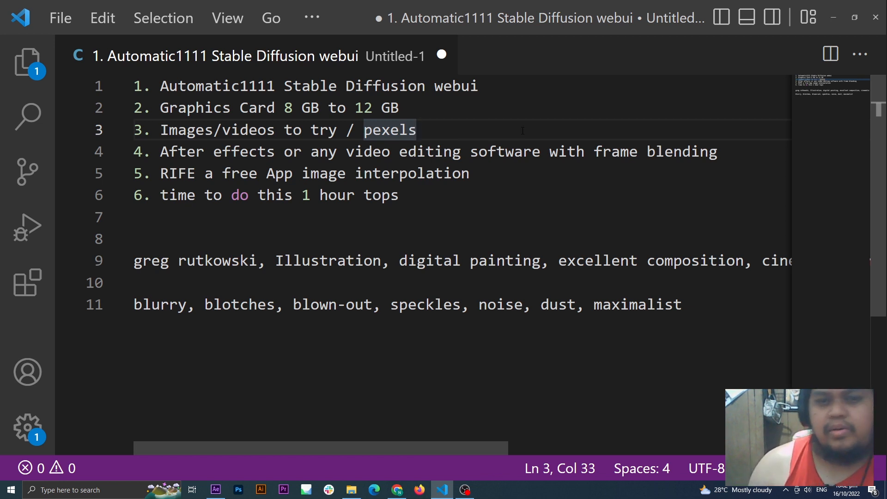
left_click_drag(160, 152, 540, 152)
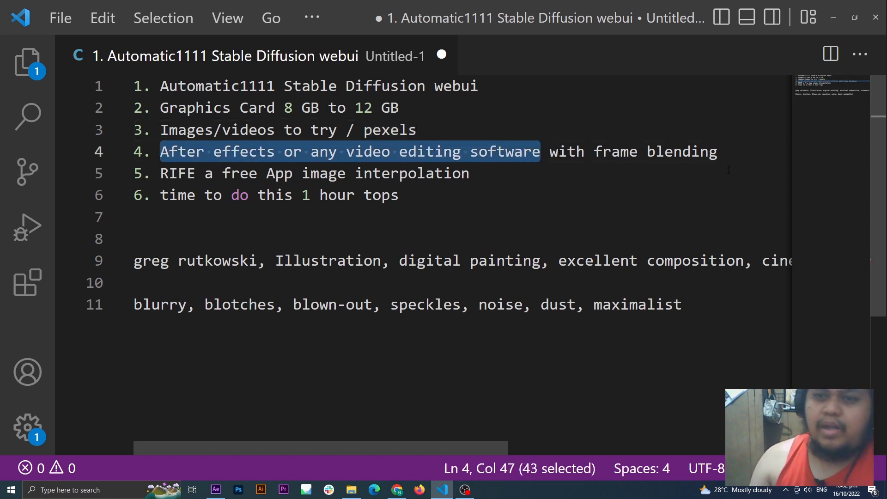
left_click(748, 155)
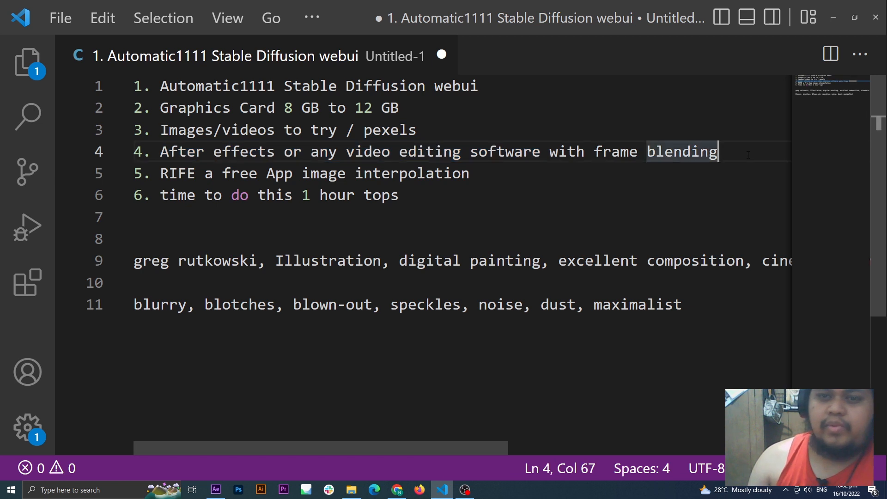
left_click(620, 185)
key("Up")
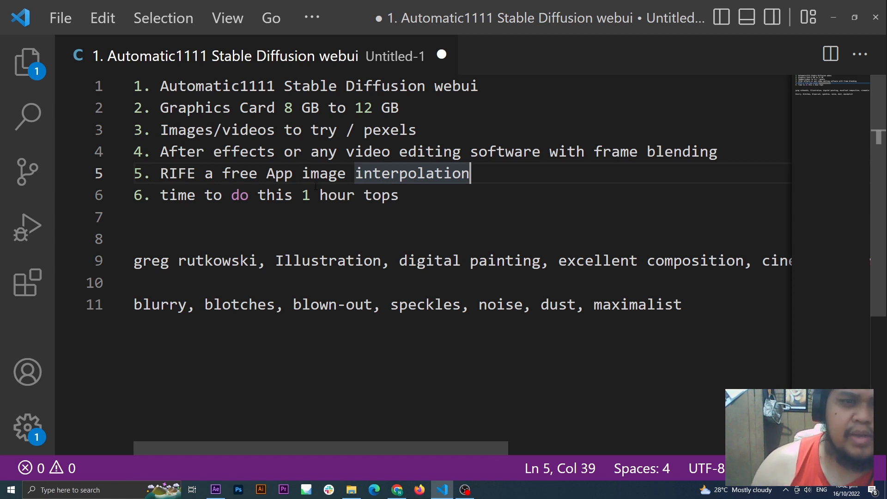
left_click_drag(194, 173, 170, 173)
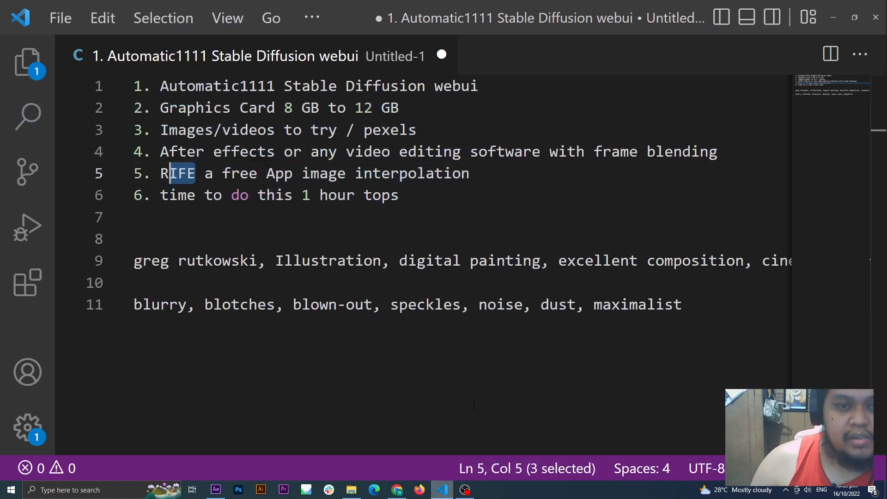
Step: Append "flowframes this is for free" to the RIFE image interpolation item in the requirements list
left_click(480, 179)
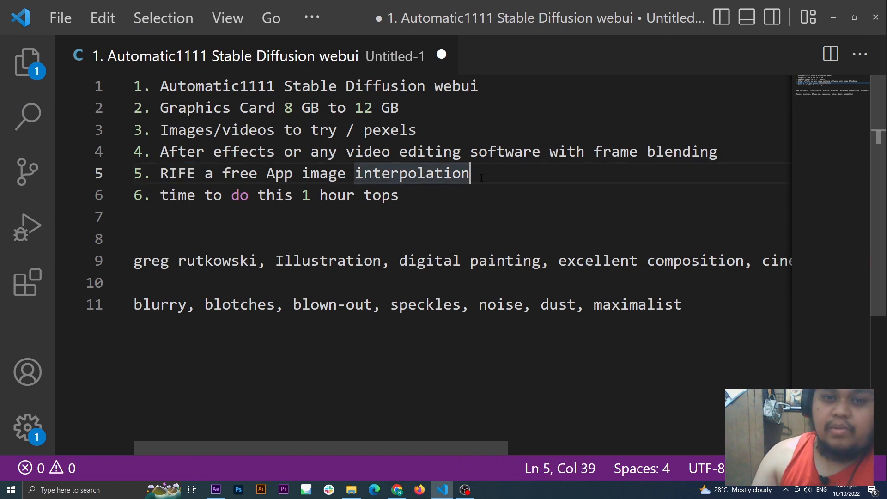
type("flow")
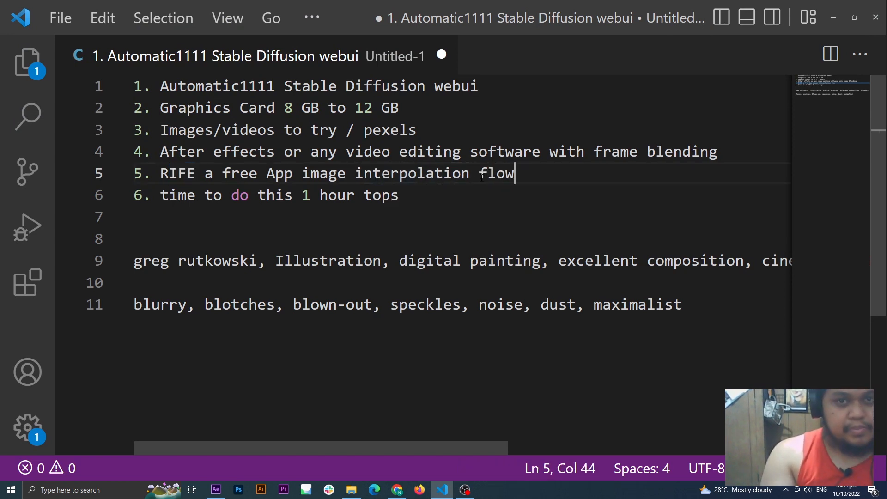
type("frames ")
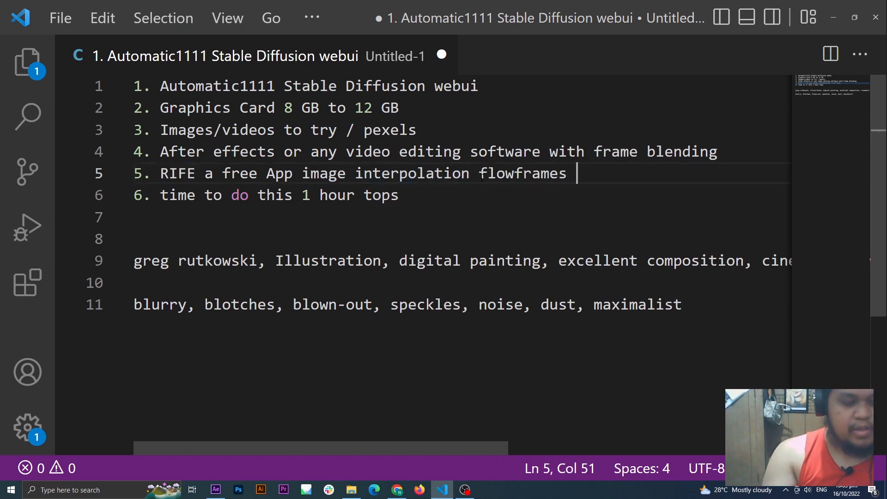
type("this is fo")
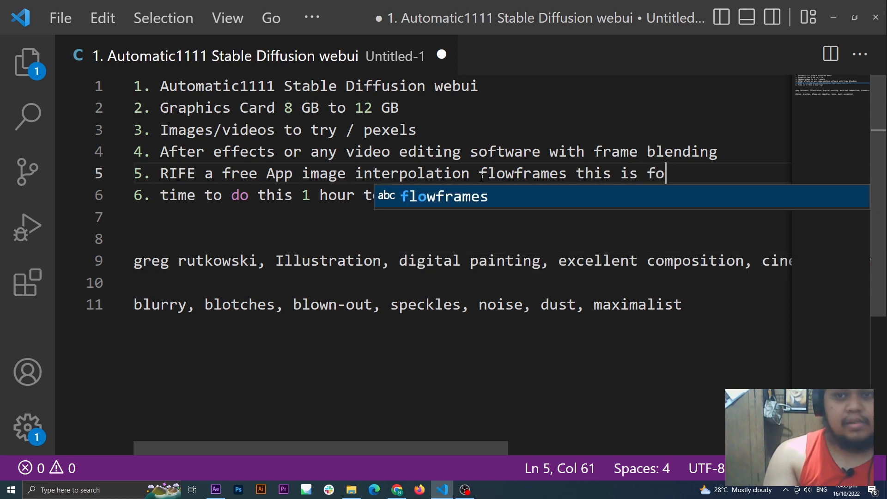
type("r free")
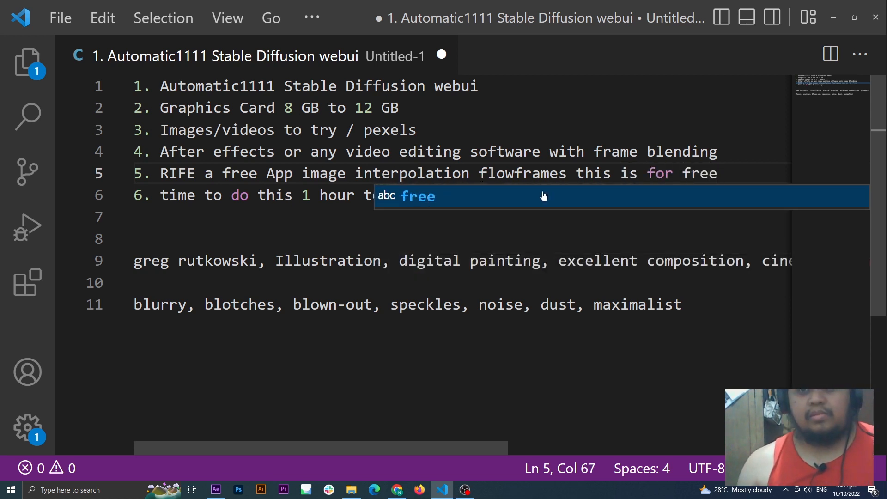
left_click(525, 218)
Step: Review the time estimate in item 6 and switch to File Explorer to view the from_web_GUI folder
left_click(574, 203)
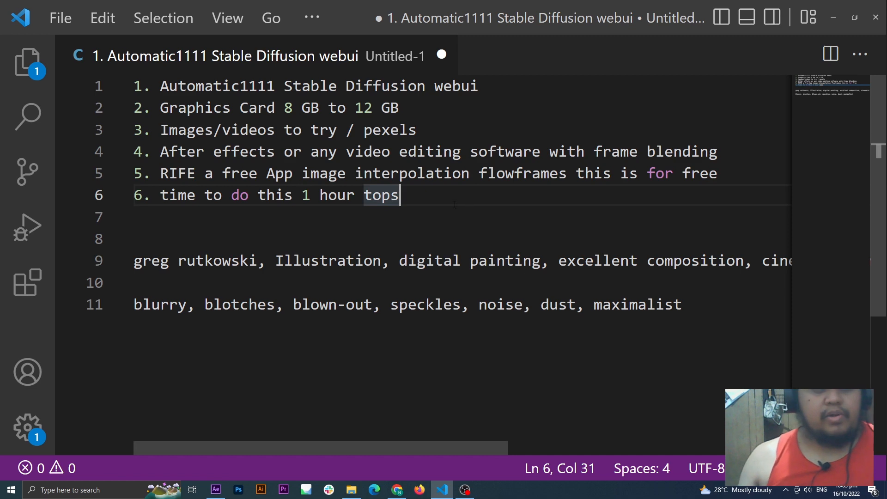
left_click_drag(433, 200, 170, 194)
left_click(377, 225)
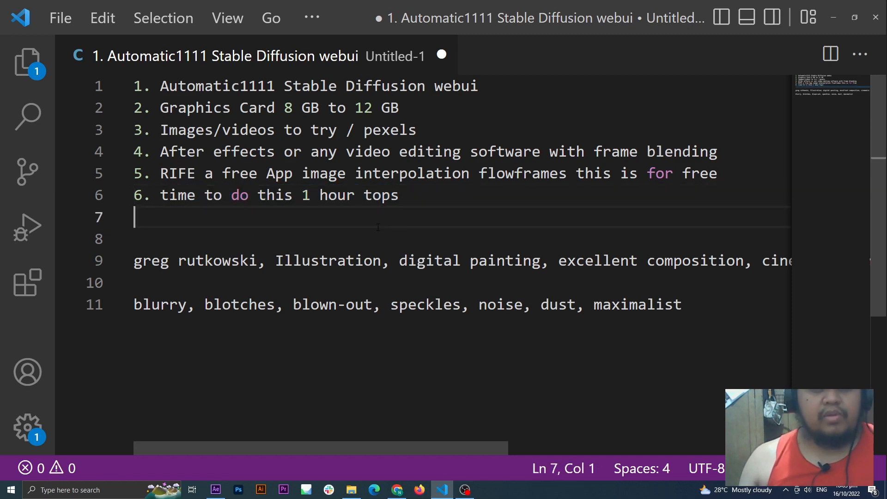
left_click(429, 203)
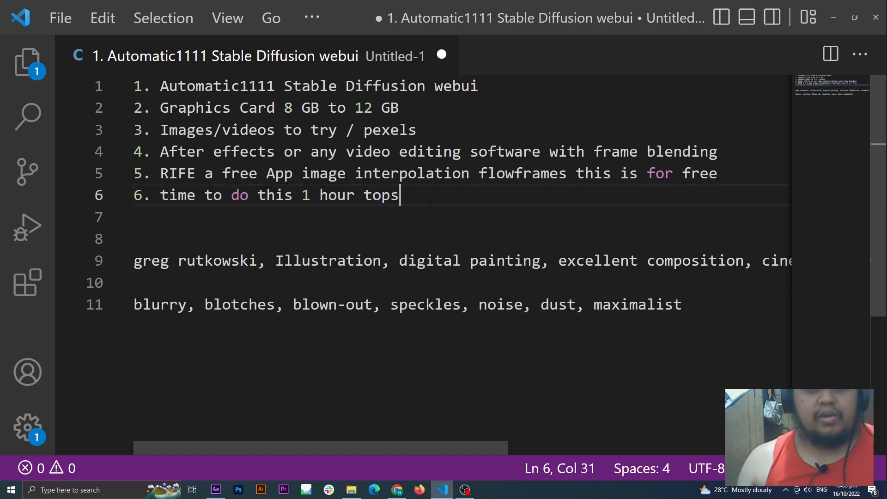
left_click(838, 21)
left_click(351, 490)
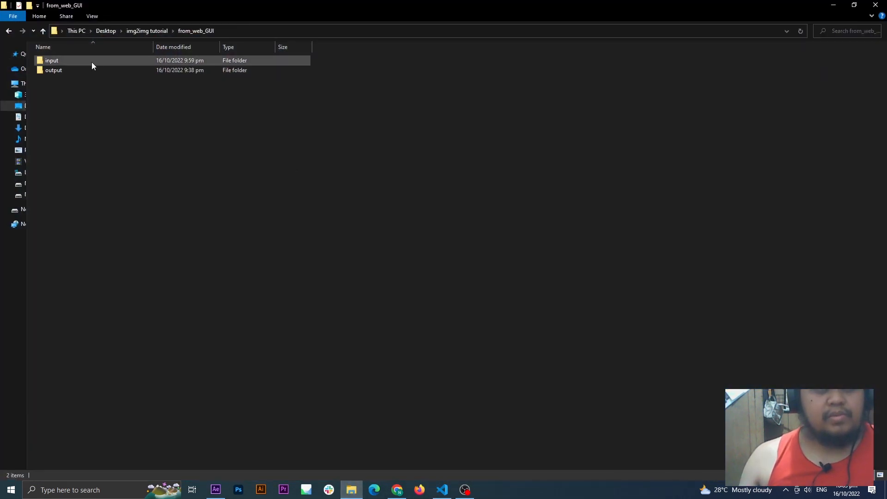
Step: Switch to After Effects and compare the frame with the Curves effect on Adjustment Layer 1 off and on
left_click(215, 489)
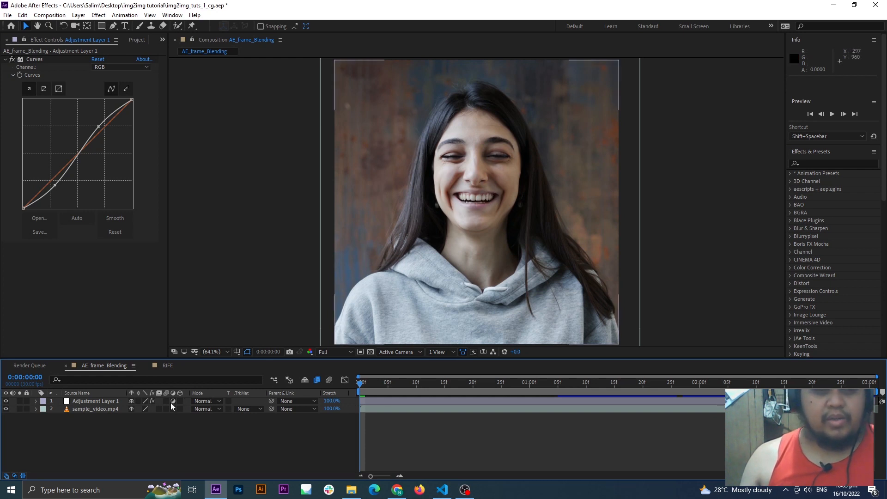
left_click(107, 402)
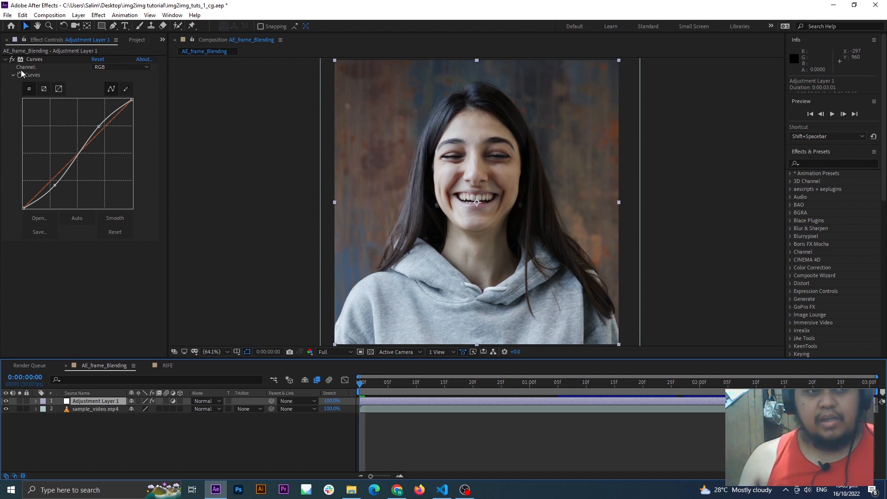
left_click(13, 59)
left_click(12, 60)
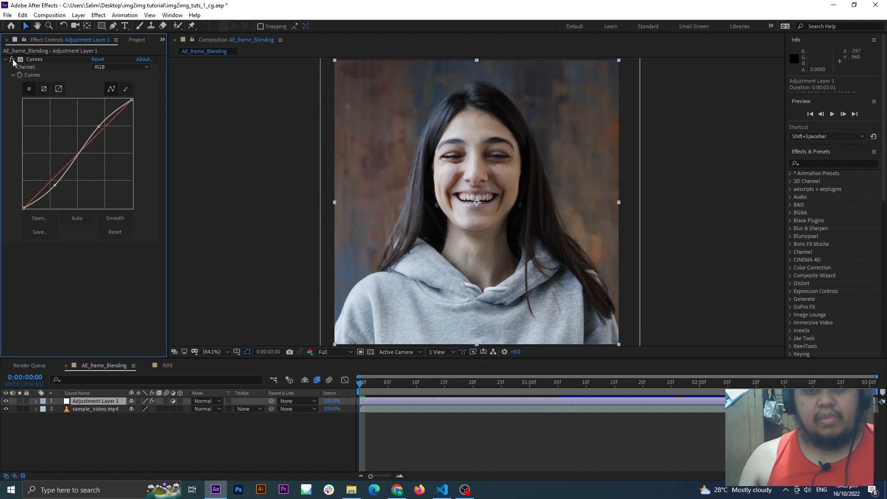
Step: Add the AE_frame_Blending composition to the render queue and set its output format to JPEG Sequence
left_click(642, 207)
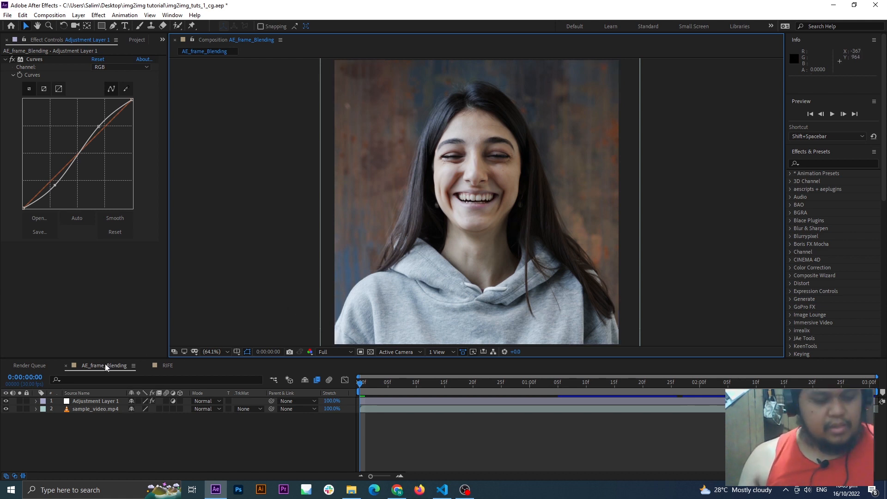
key("ctrl+m")
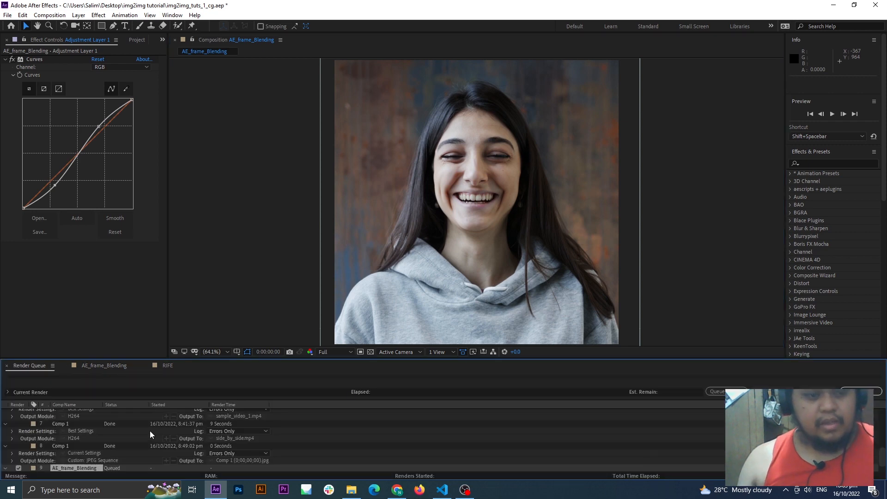
left_click(75, 469)
left_click(117, 52)
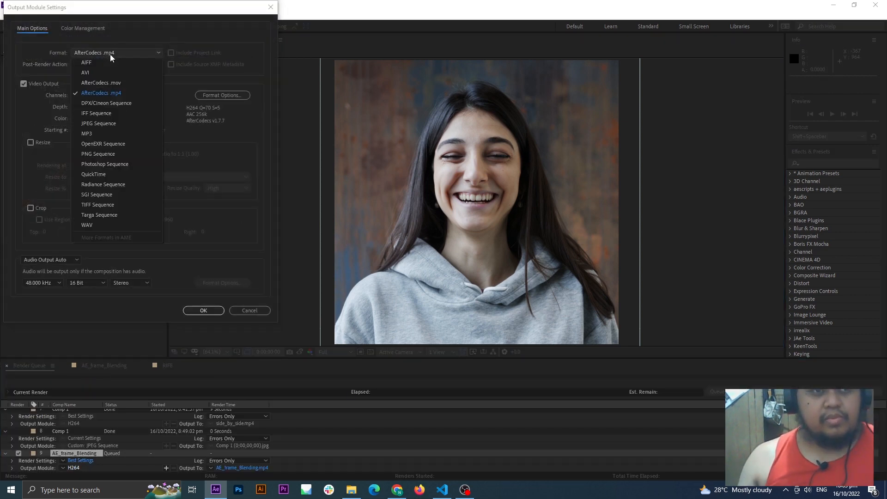
left_click(117, 125)
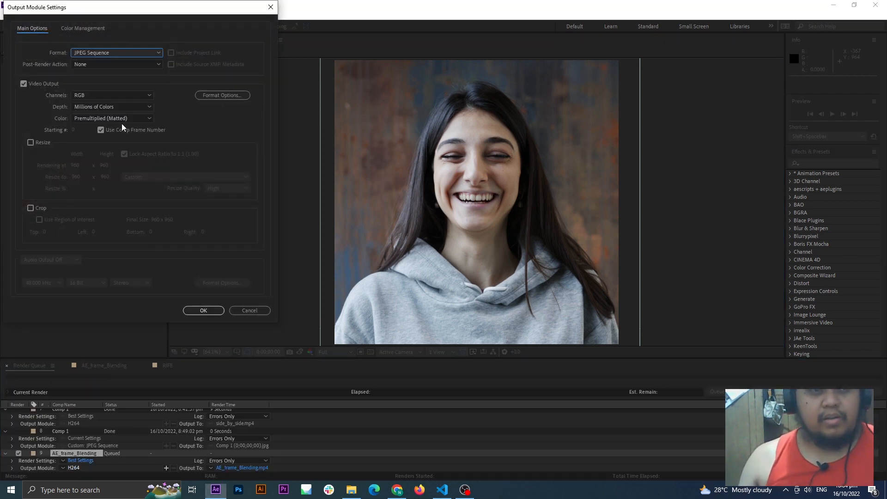
left_click(206, 310)
Step: Try naming the sequence output [#####].jpg in the from_web_GUI input folder, cancel the save, and return to the AE_frame_Blending composition
left_click(313, 469)
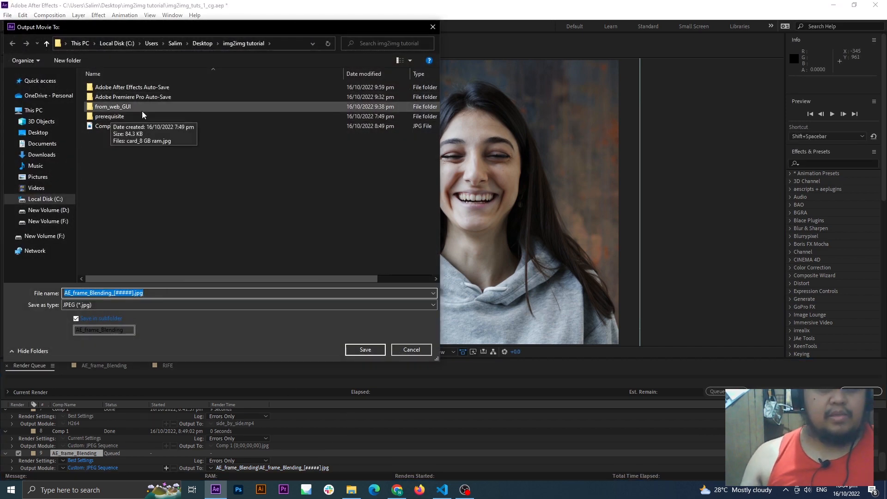
double_click(114, 107)
double_click(111, 88)
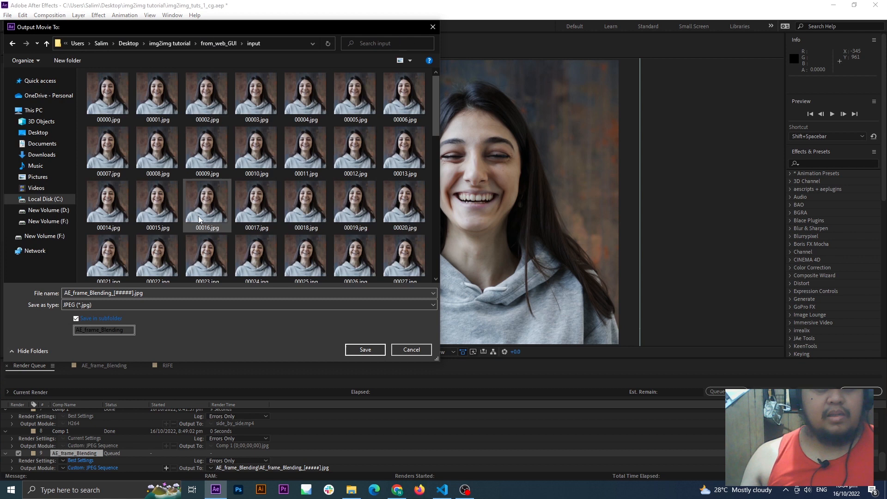
left_click(116, 293)
left_click(112, 293)
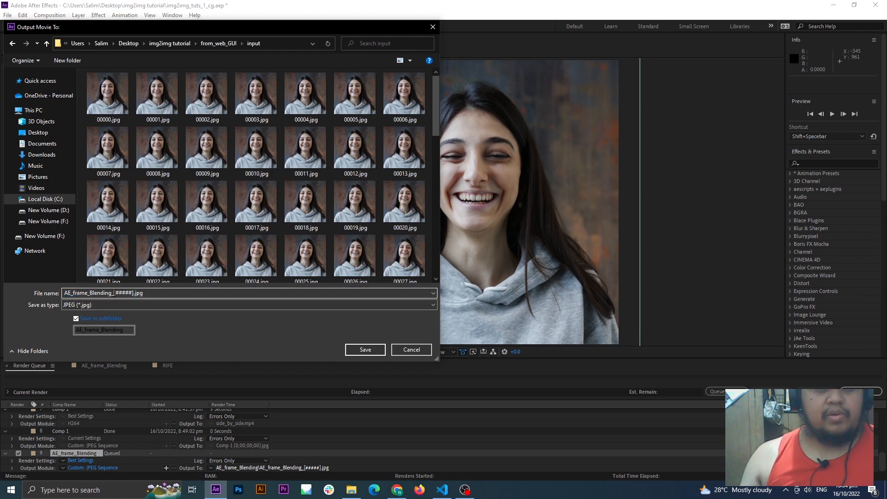
left_click_drag(114, 293, 65, 293)
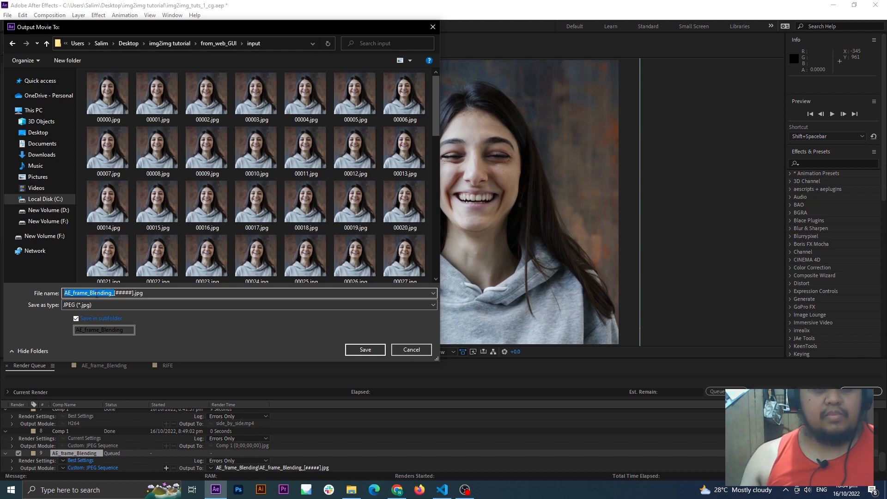
key("BackSpace")
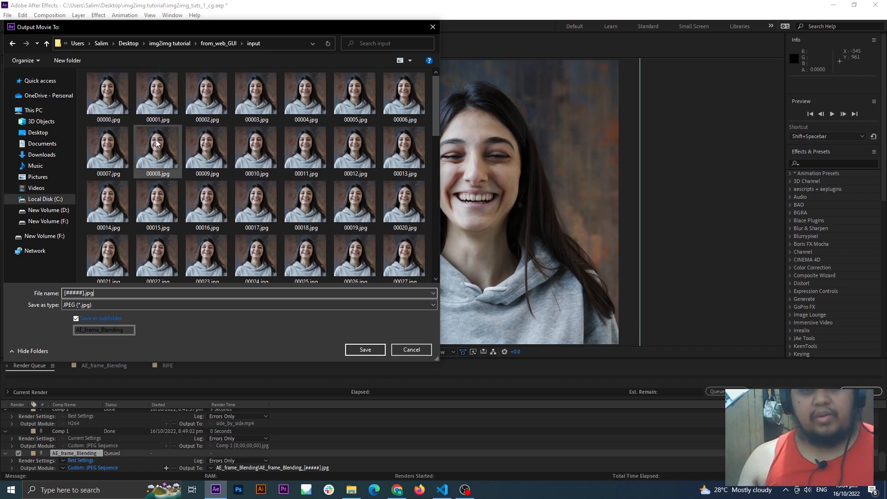
left_click(417, 349)
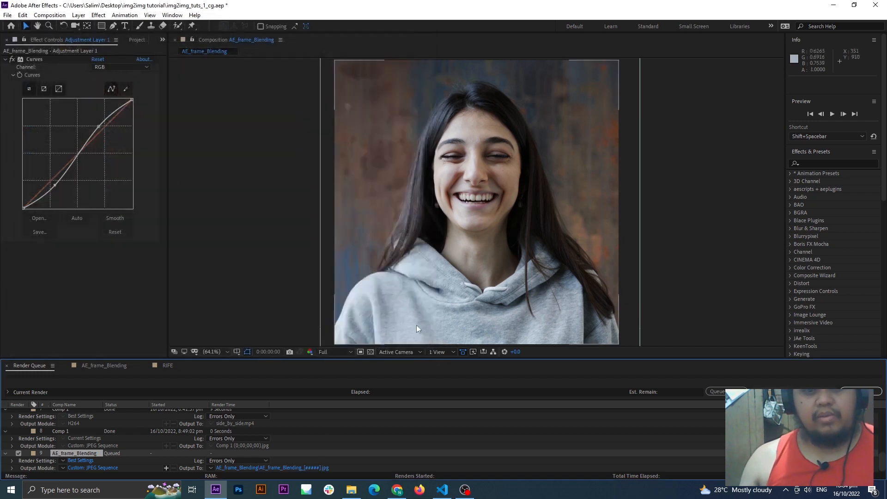
left_click(116, 366)
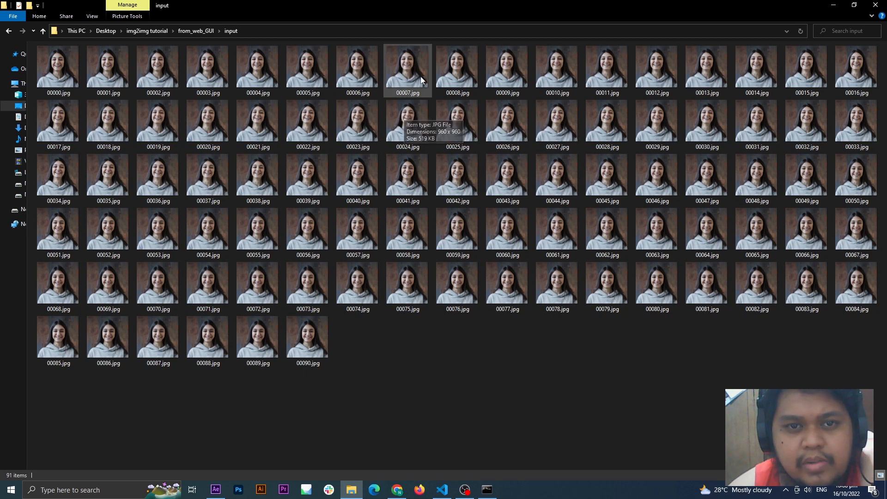
Step: Reduce the input folder window to two thumbnail columns and delete the odd-numbered frames, 00001.jpg through 00089.jpg
left_click(854, 5)
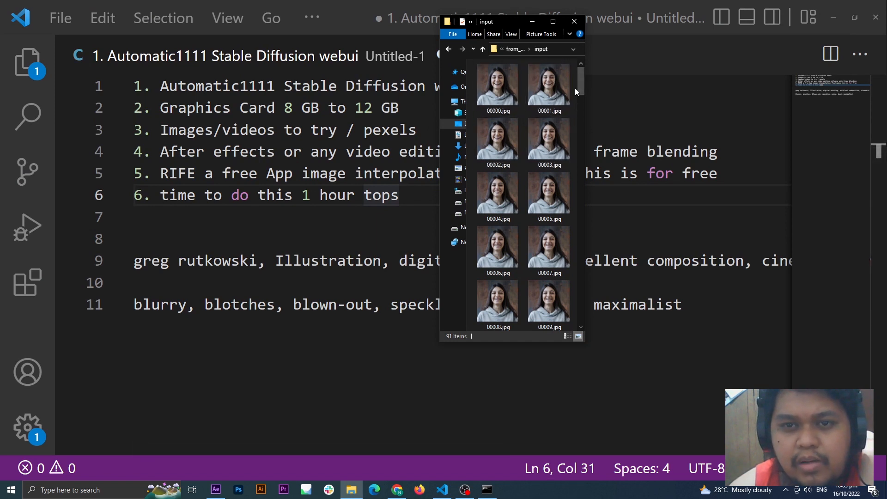
left_click_drag(575, 88, 561, 361)
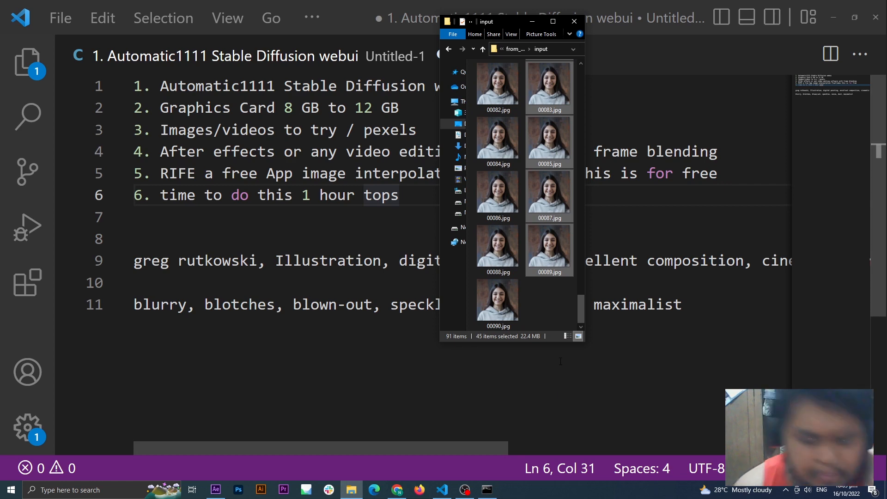
key("Delete")
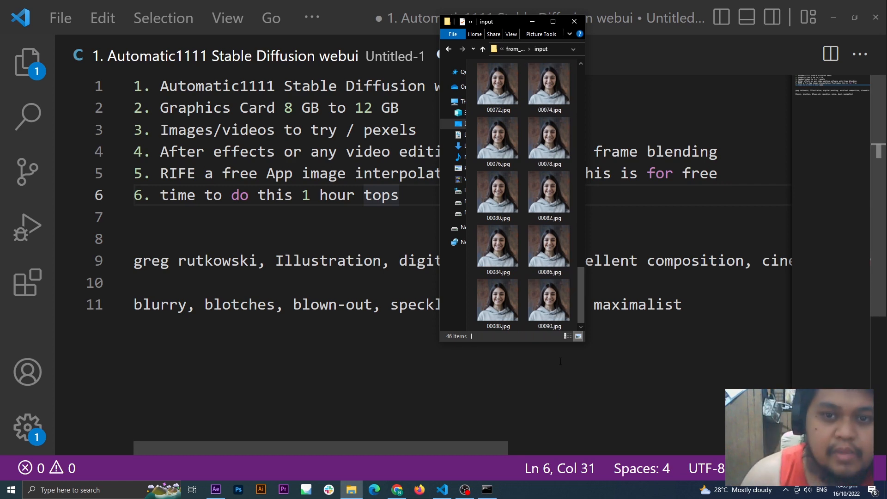
Step: Maximize the input folder window to review the remaining frames, and open img2img in the Stable Diffusion web UI
left_click(553, 21)
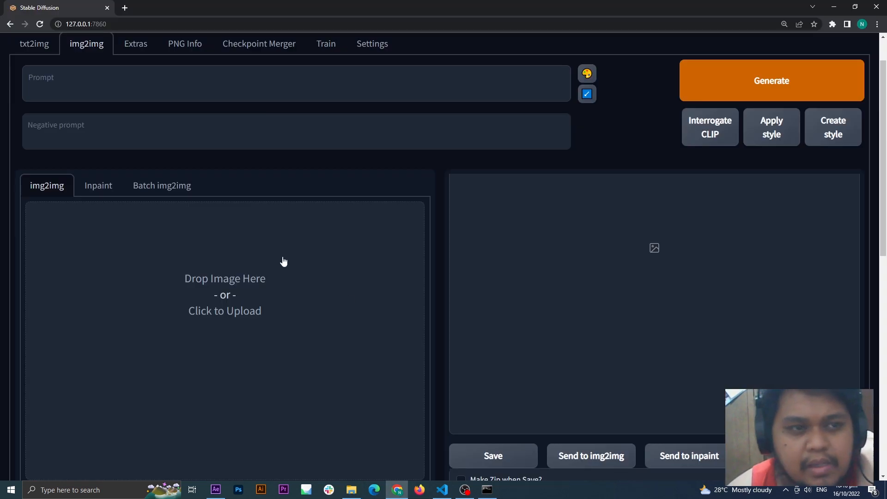
left_click(56, 95)
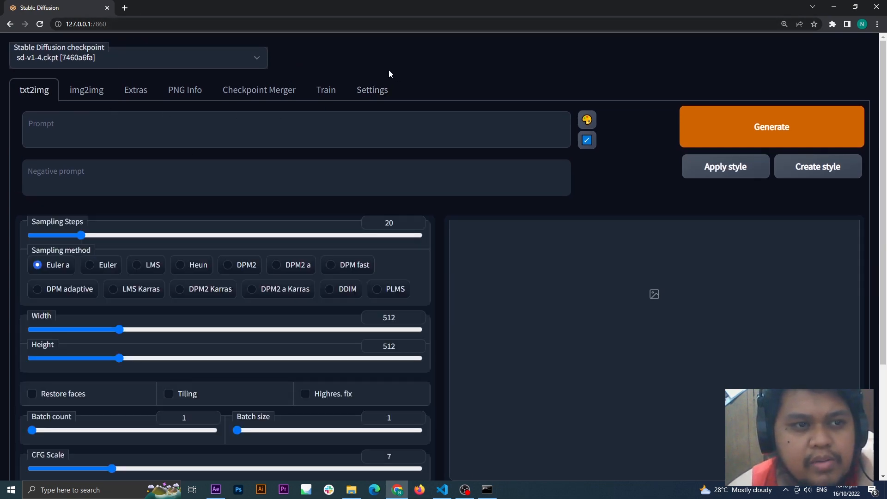
left_click(88, 91)
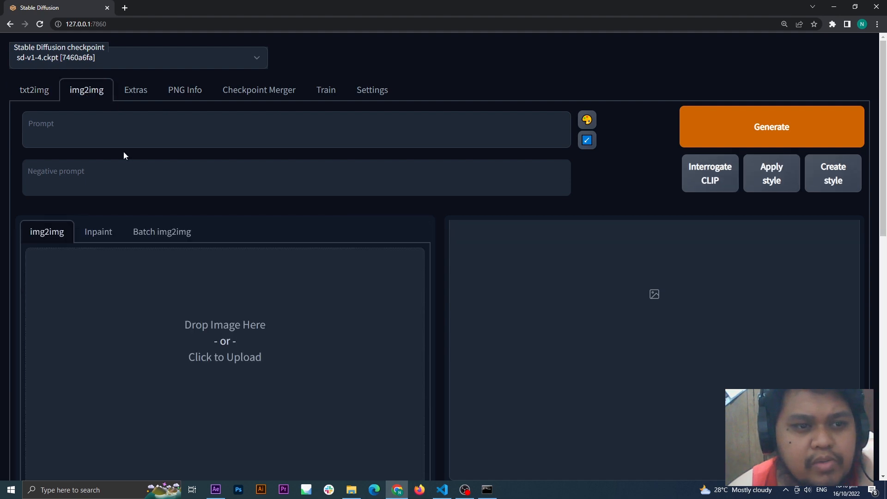
scroll(282, 238, "down", 2)
left_click(226, 249)
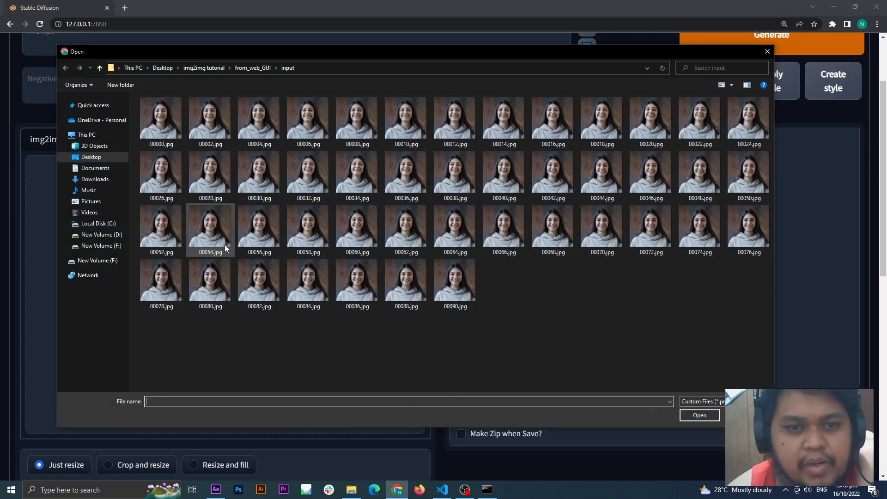
left_click_drag(338, 52, 319, 50)
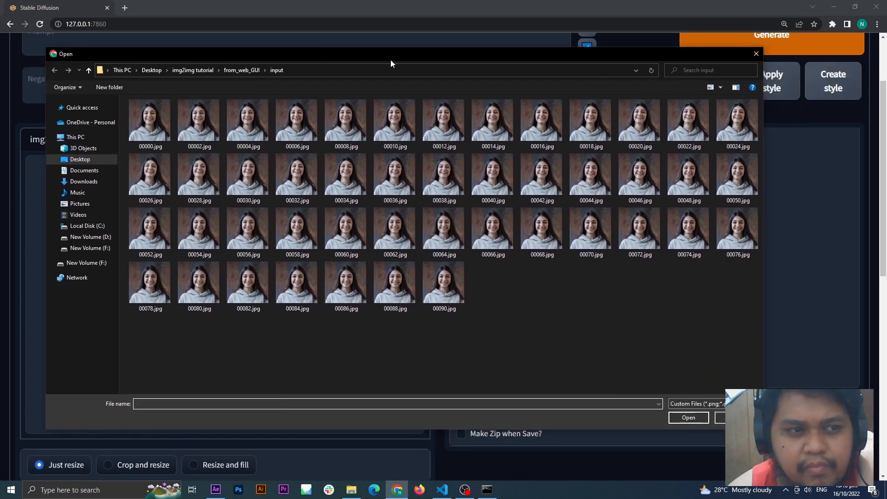
left_click(756, 54)
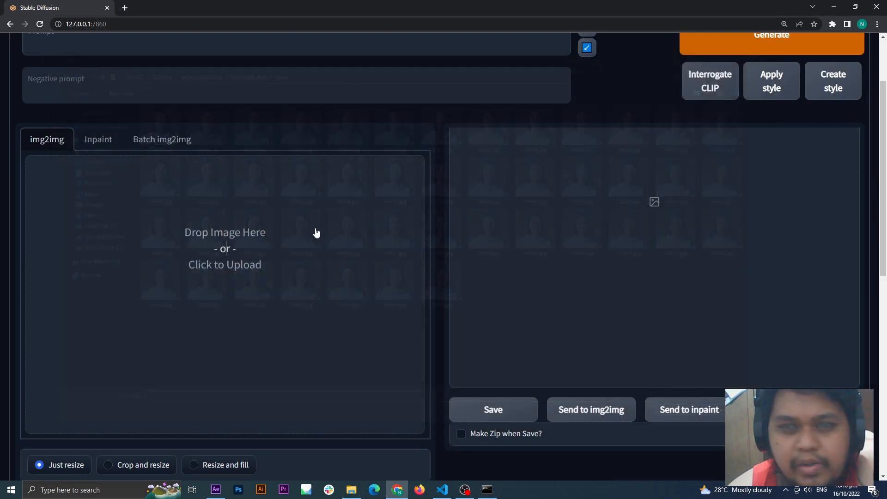
Step: Load 00036.jpg from the input folder as the img2img source image
left_click(226, 254)
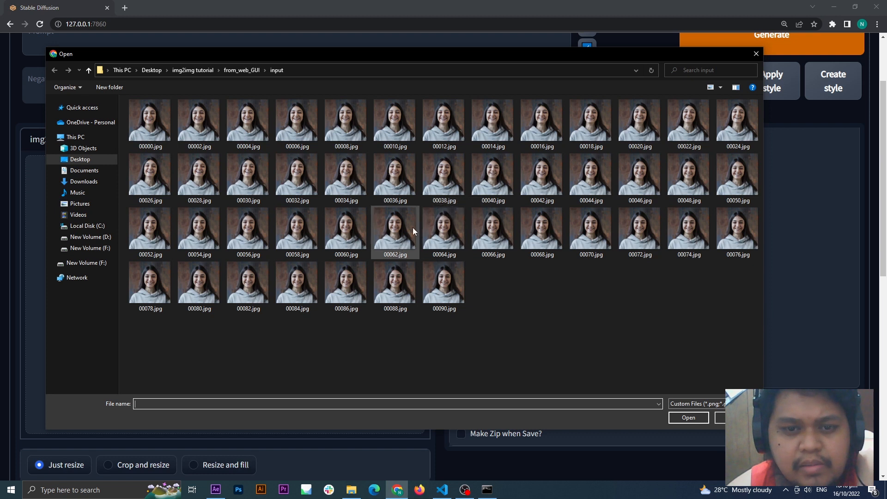
left_click(398, 178)
left_click(690, 417)
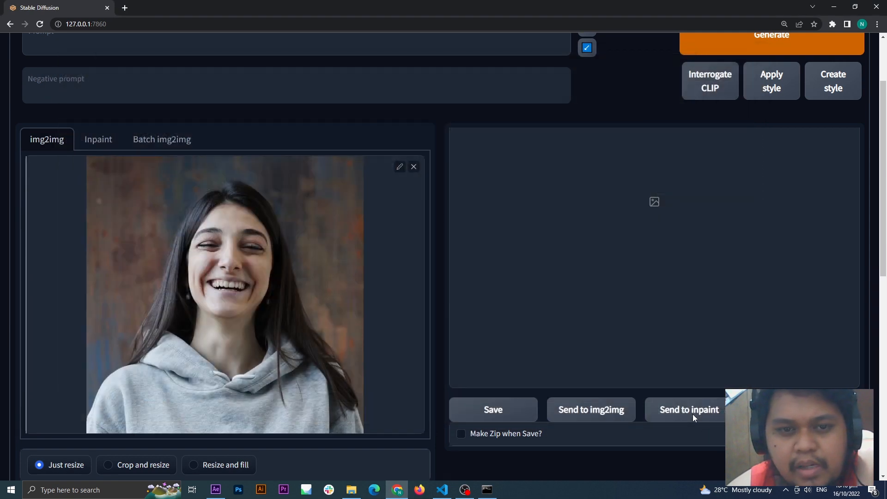
Step: Generate a prompt from the loaded source image with Interrogate CLIP
scroll(403, 278, "up", 1)
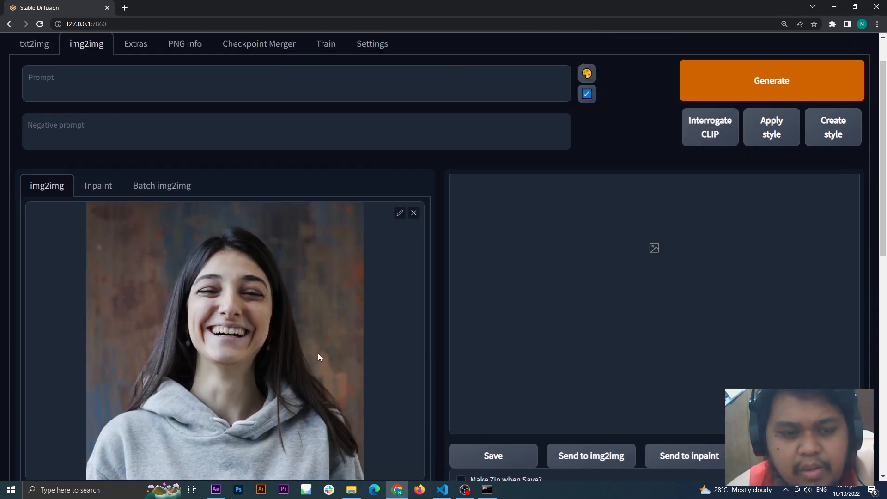
scroll(306, 338, "down", 2)
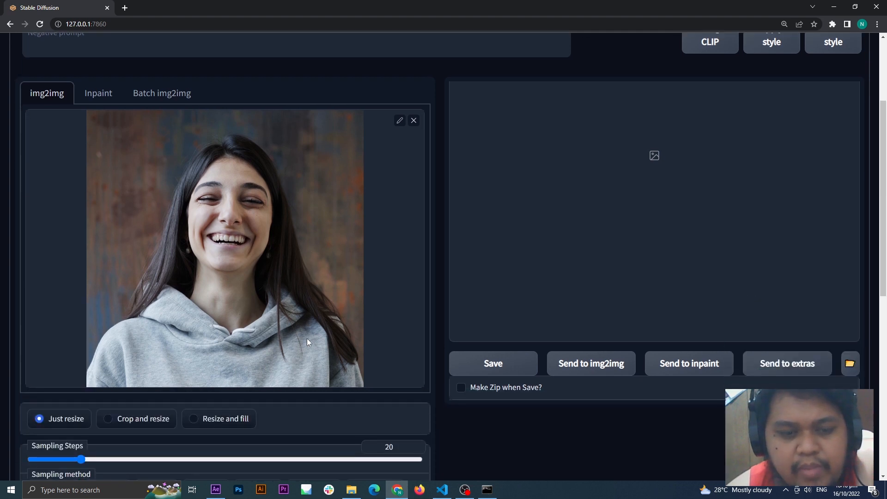
scroll(307, 341, "up", 3)
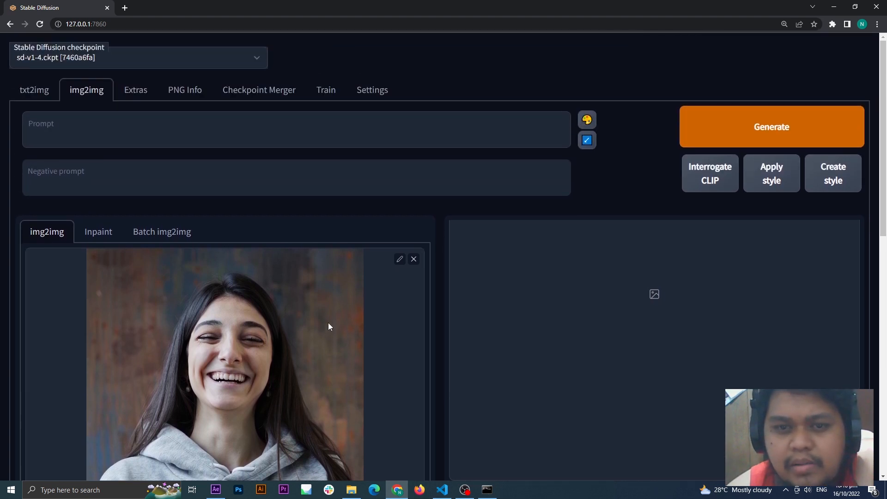
left_click(707, 183)
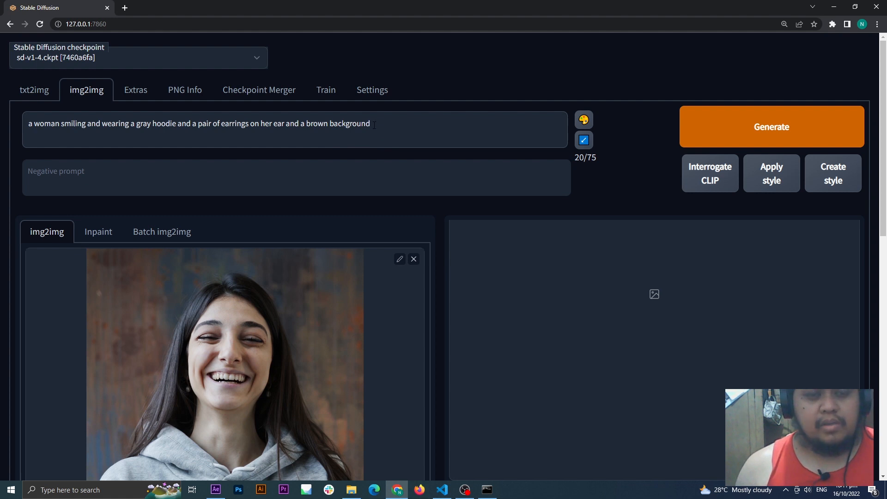
Step: Read through the generated prompt and compare its description with the source image
left_click_drag(396, 125, 9, 126)
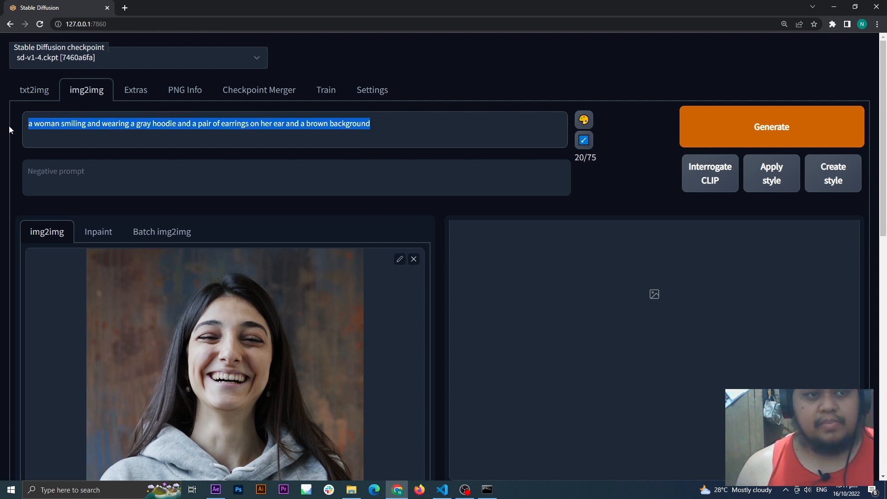
left_click(356, 124)
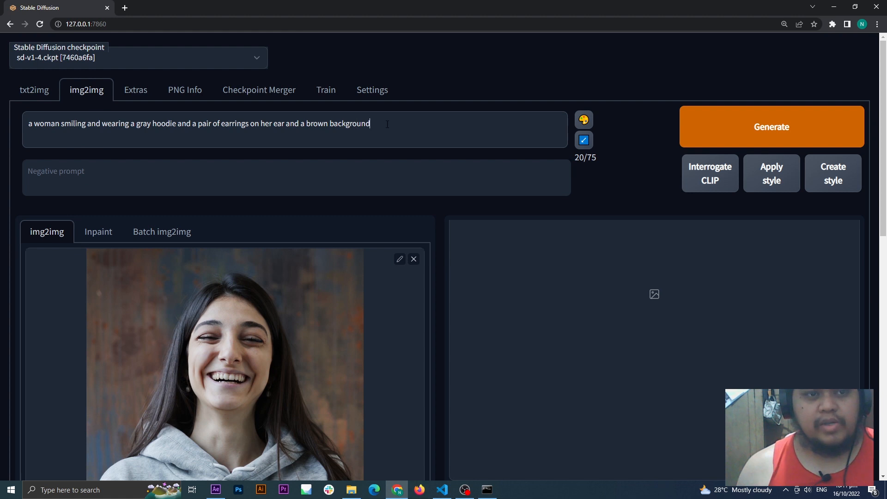
left_click_drag(394, 131, 23, 124)
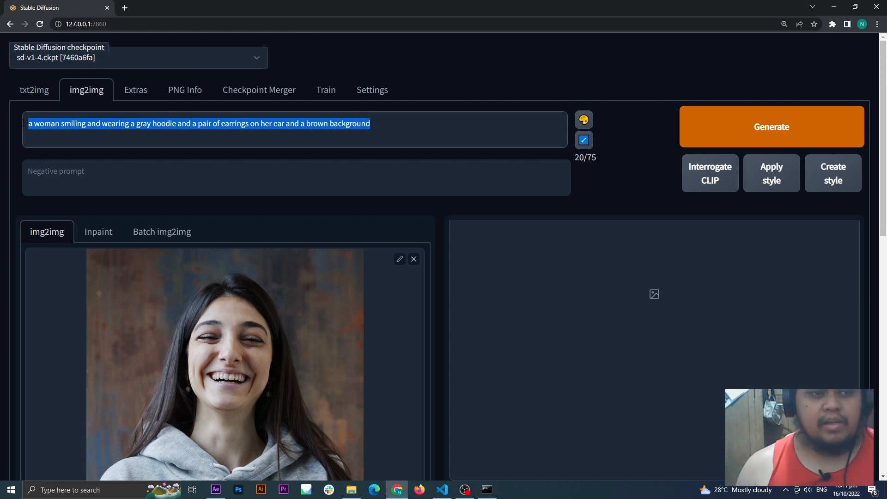
scroll(308, 293, "down", 1)
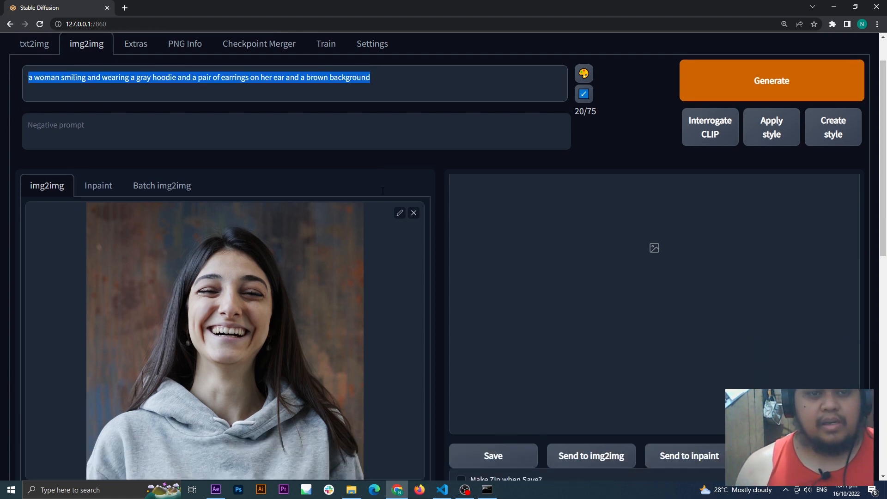
scroll(308, 298, "down", 1)
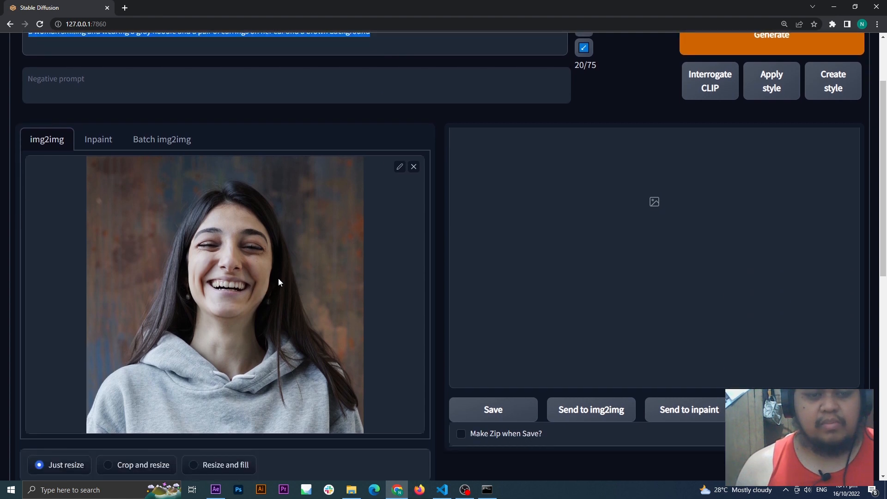
scroll(289, 297, "up", 2)
scroll(289, 297, "down", 1)
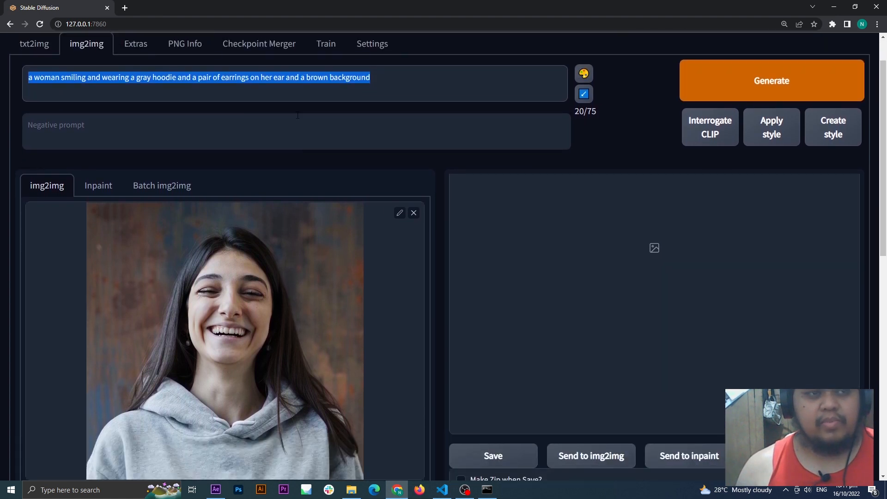
left_click(397, 75)
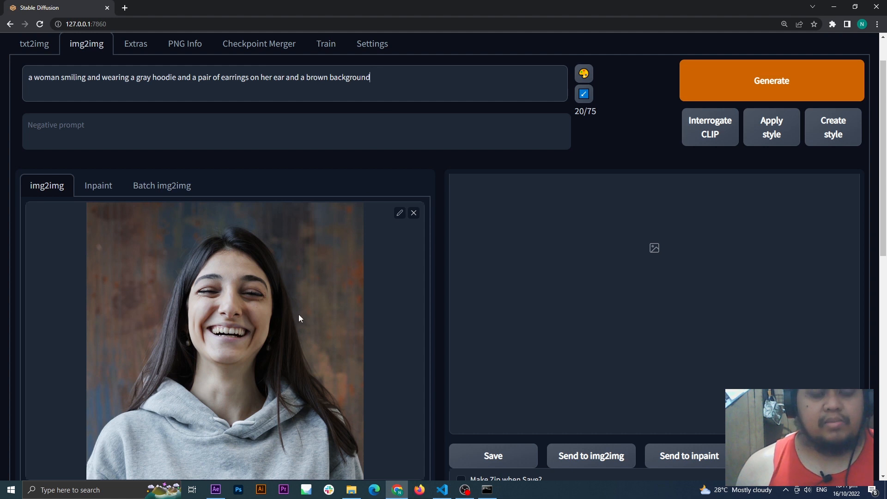
scroll(299, 314, "down", 1)
scroll(264, 276, "up", 1)
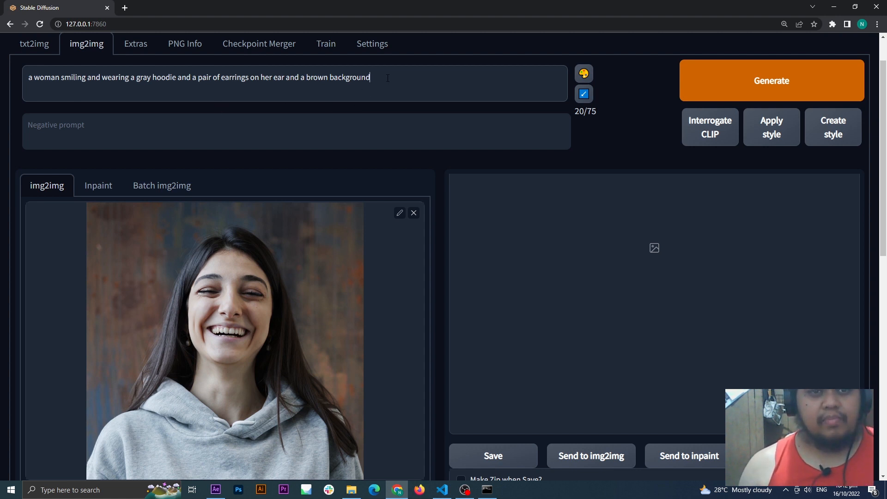
left_click_drag(386, 78, 26, 78)
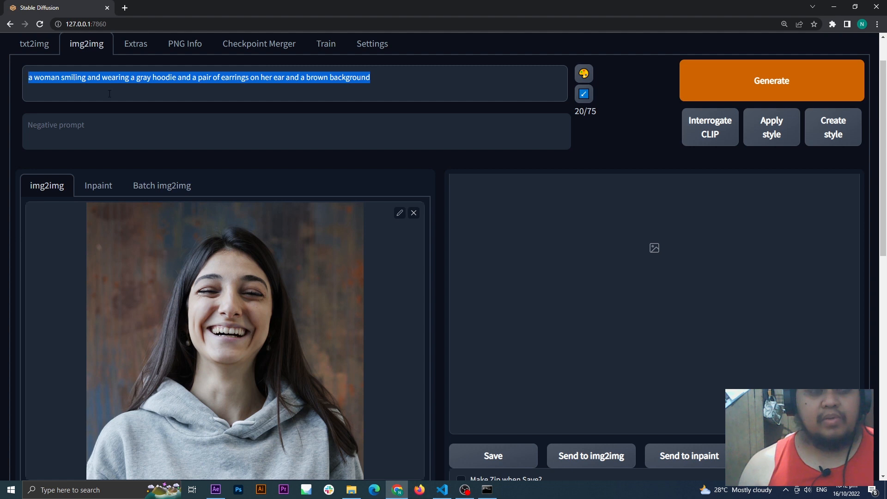
left_click(342, 94)
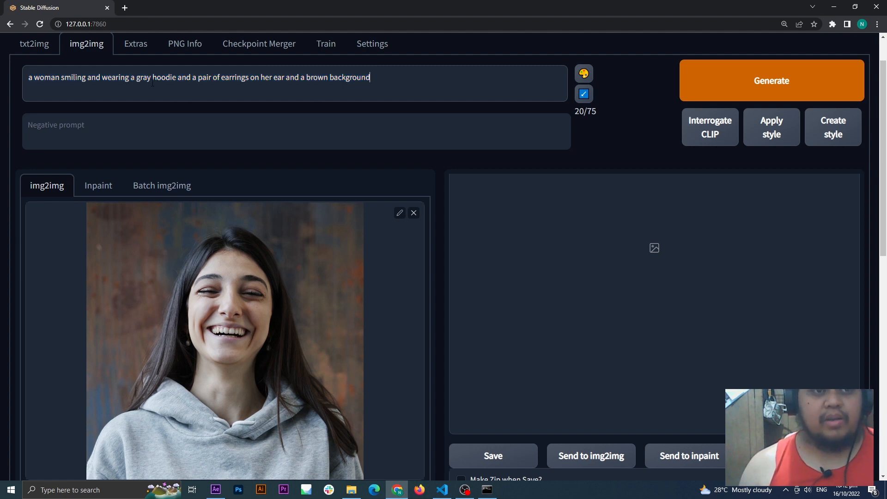
Step: Try changing the hoodie color in the prompt to green, and restore it to gray
double_click(137, 79)
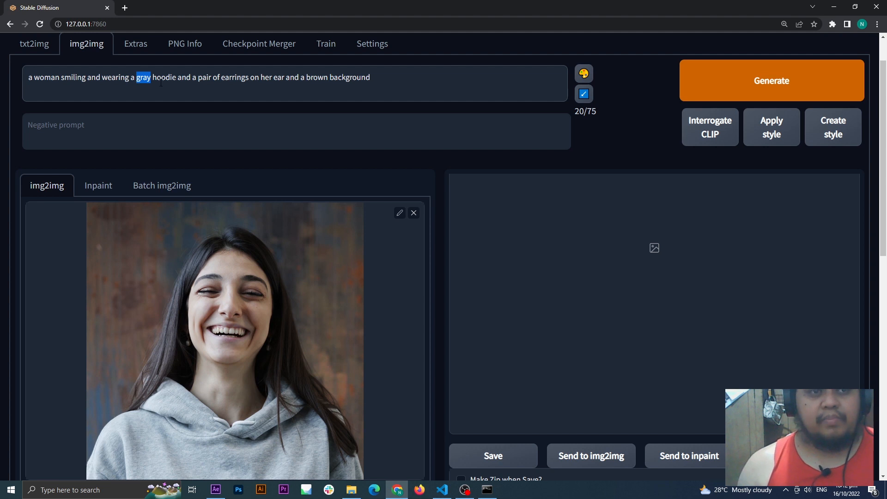
type("green")
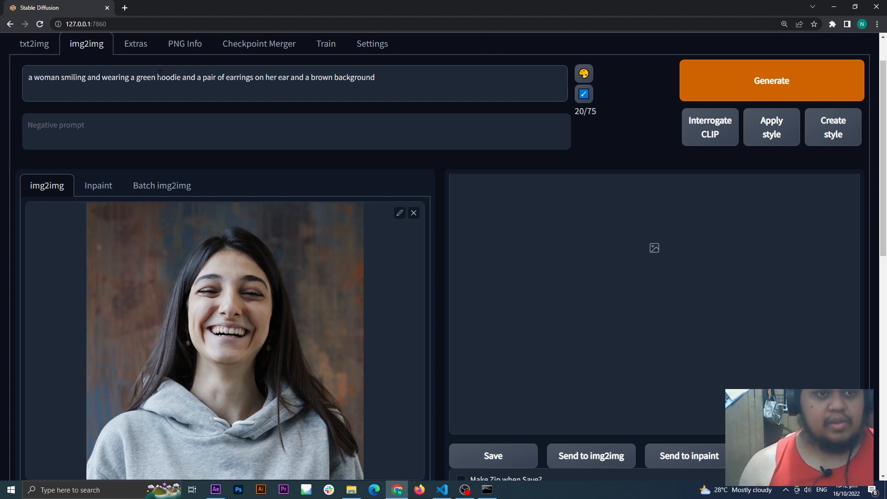
left_click_drag(156, 79, 139, 79)
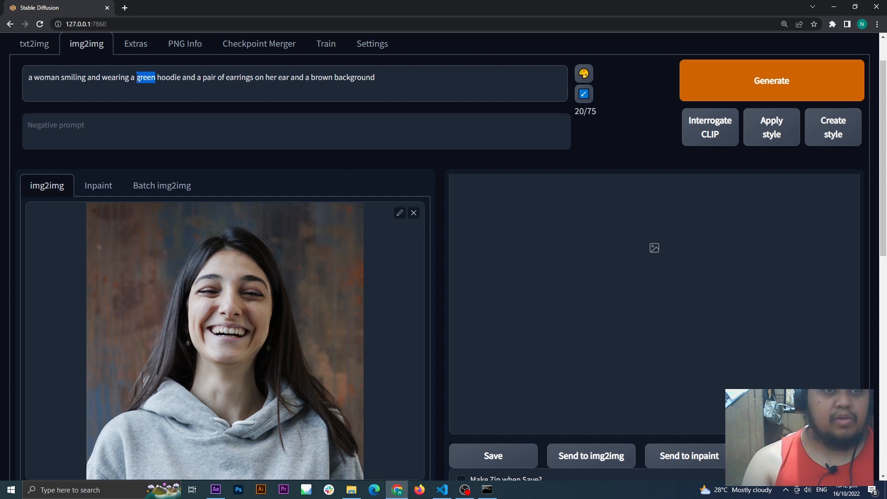
type("gray")
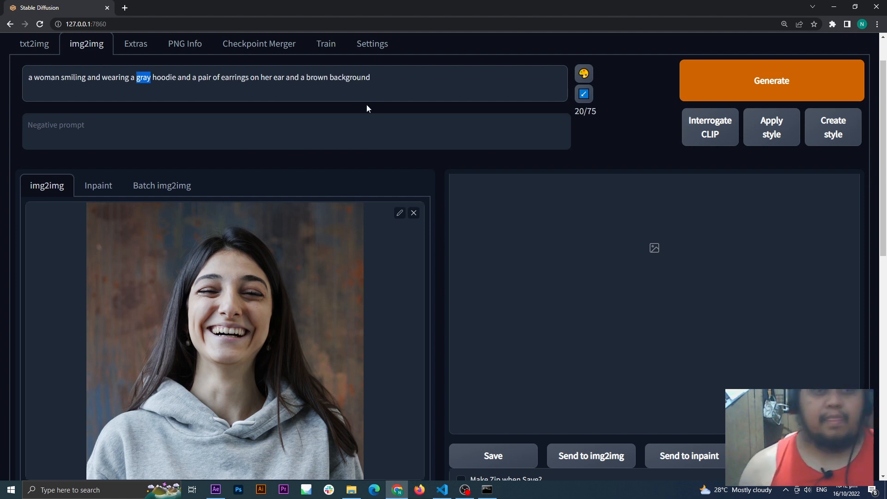
left_click(371, 91)
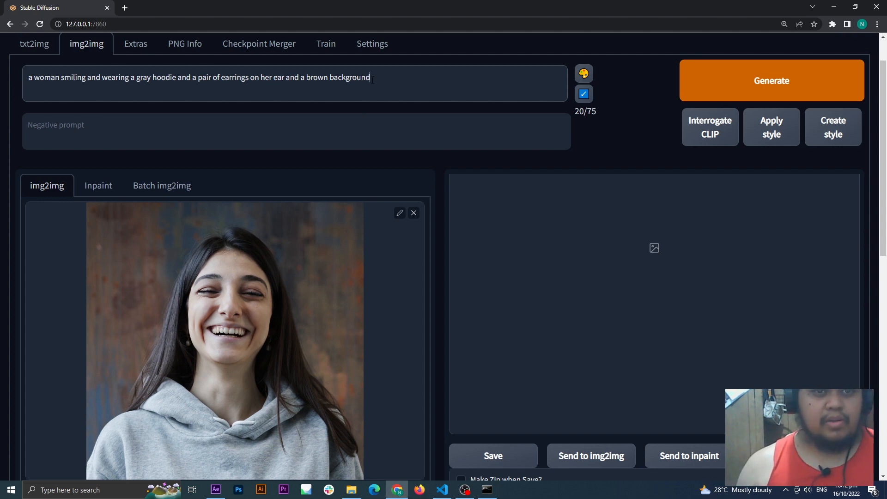
scroll(280, 293, "down", 3)
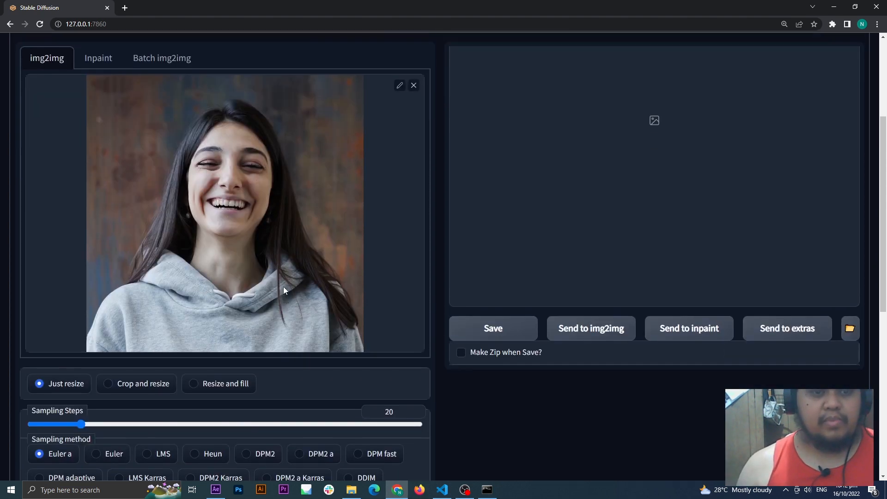
scroll(284, 286, "up", 3)
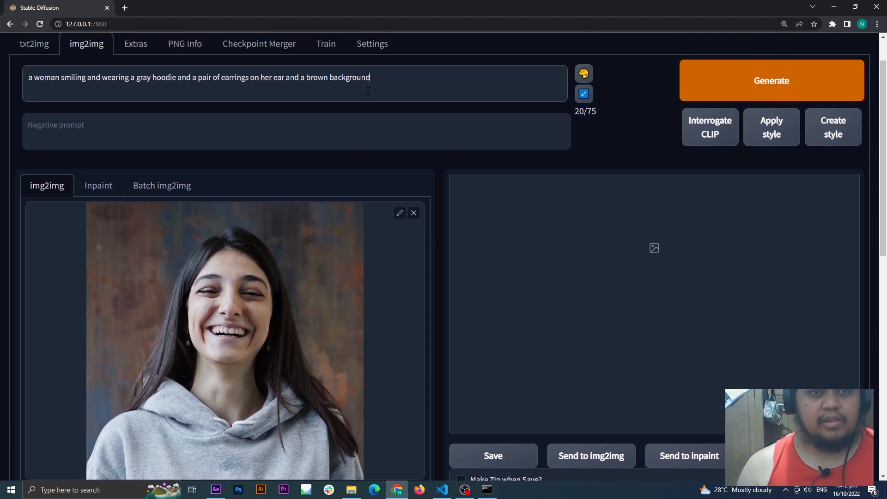
triple_click(340, 82)
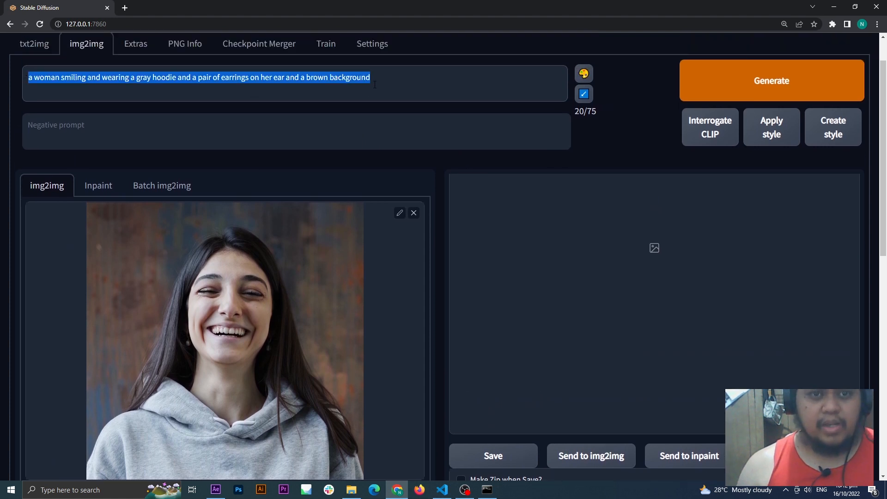
left_click_drag(375, 85, 13, 82)
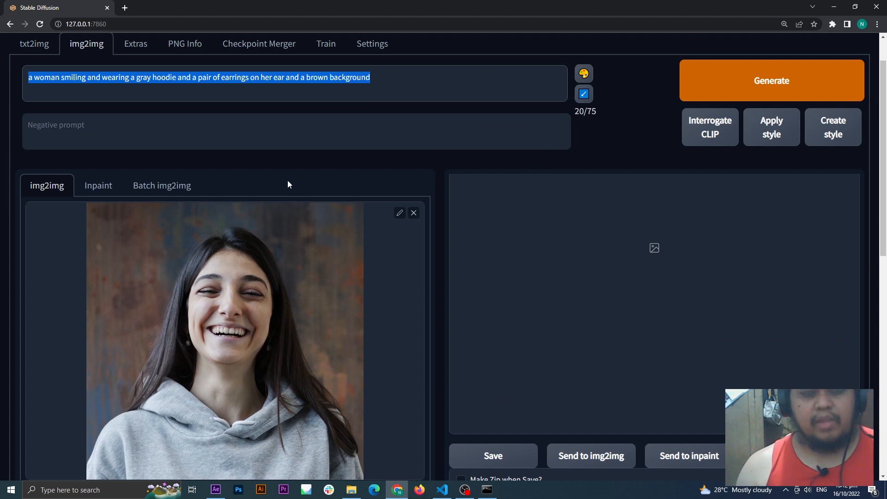
left_click_drag(388, 76, 6, 85)
key("ctrl+c")
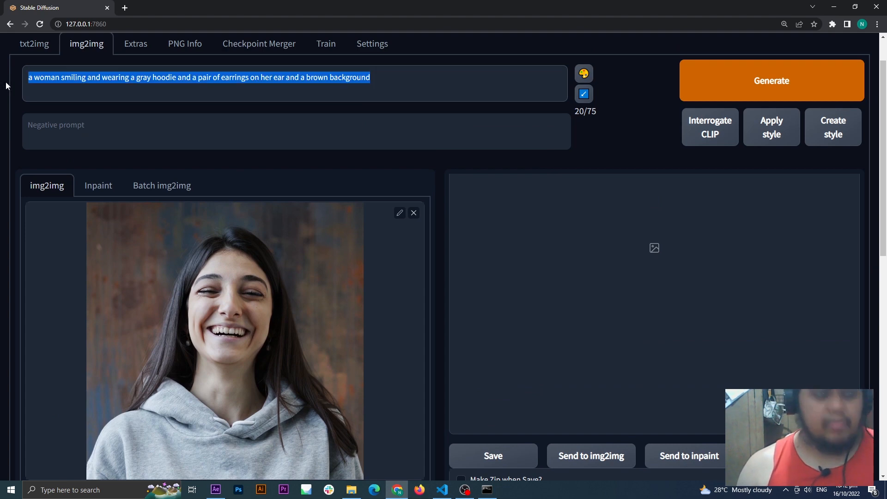
Step: Select the img2img alternative test script for the current generation
scroll(381, 198, "down", 5)
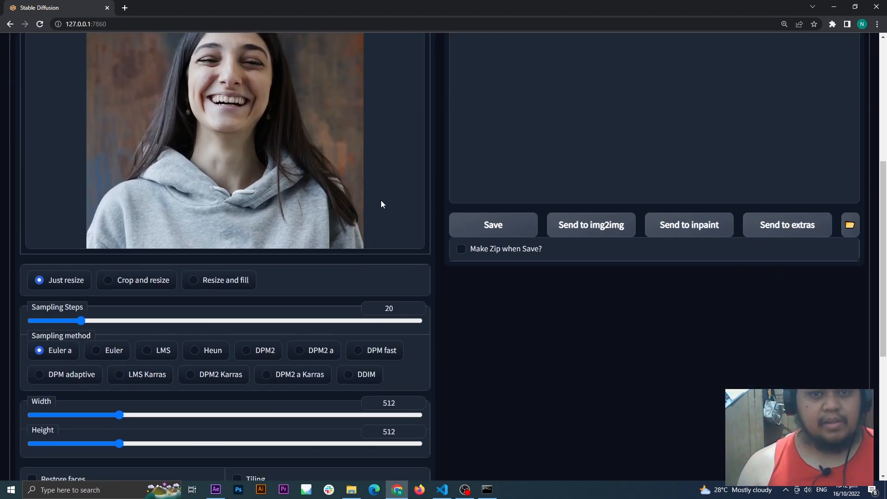
scroll(381, 201, "down", 5)
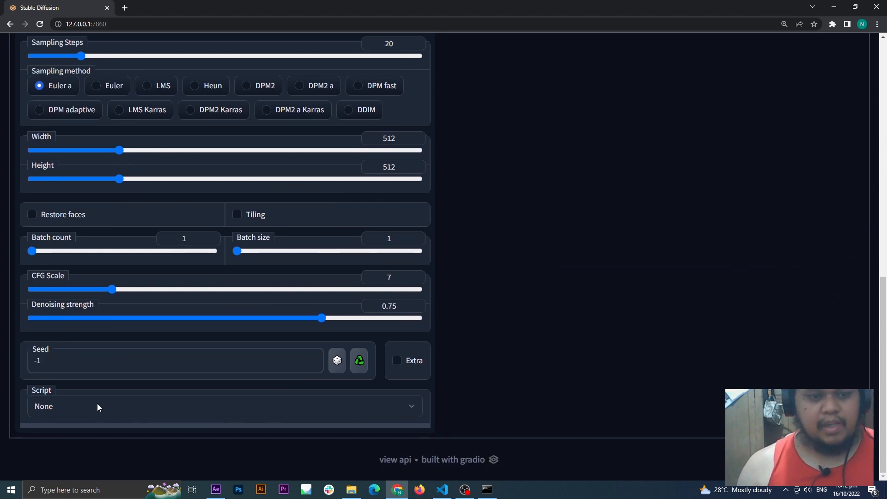
left_click(156, 411)
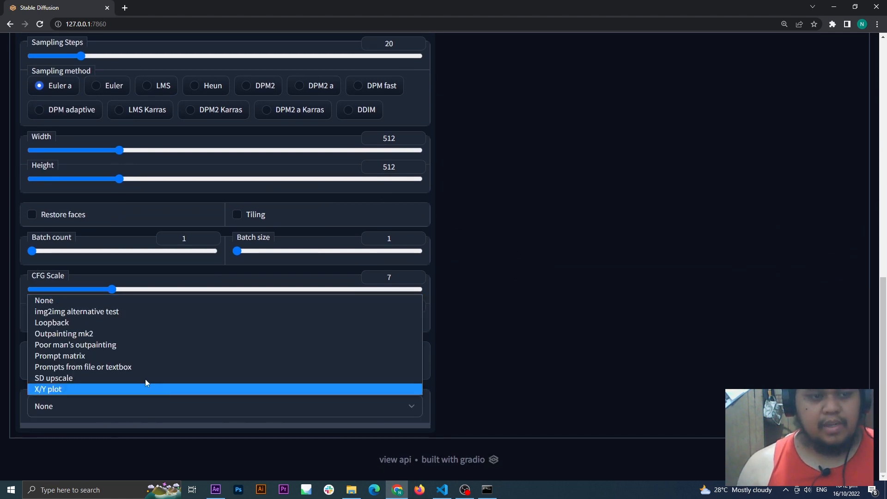
left_click(124, 312)
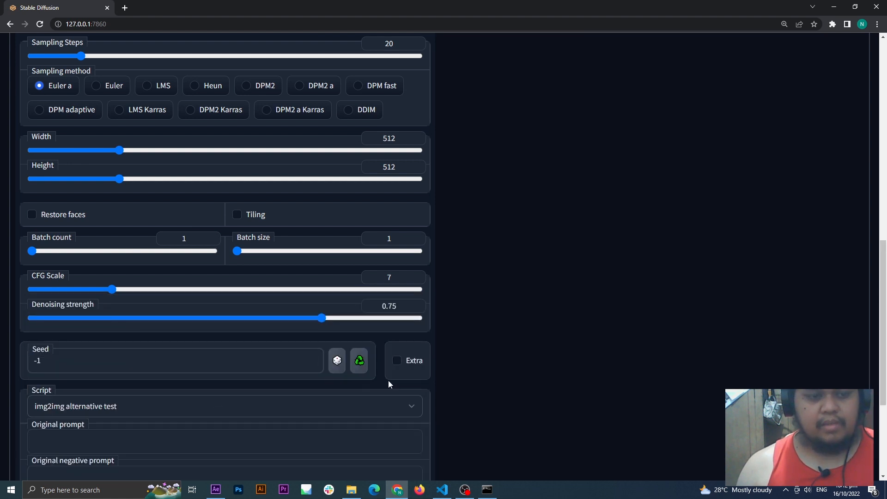
Step: Paste the interrogated prompt about the smiling woman in a gray hoodie as the script's original prompt
scroll(431, 389, "down", 2)
left_click(176, 346)
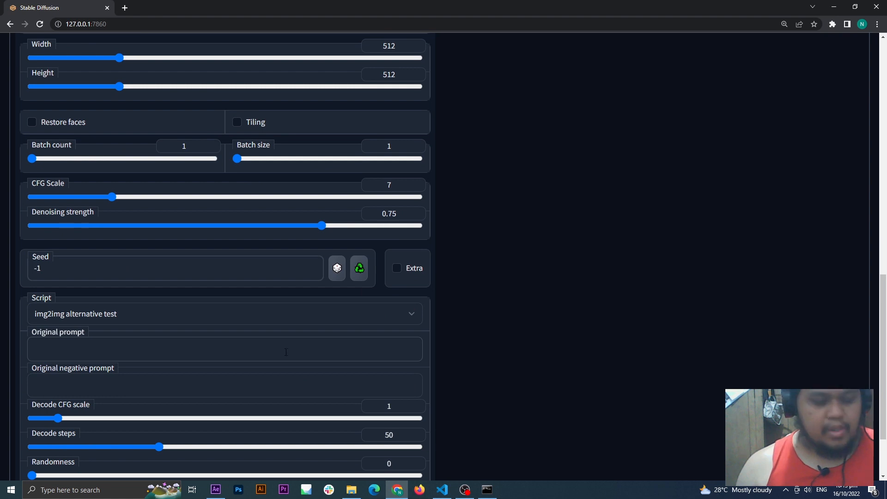
key("ctrl+v")
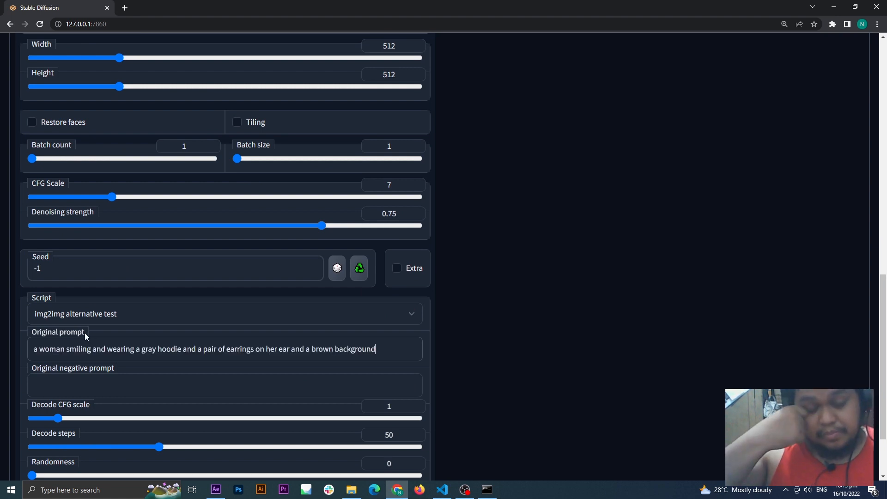
Step: Check that the script's original prompt matches the main prompt, and generate the image
scroll(233, 315, "down", 2)
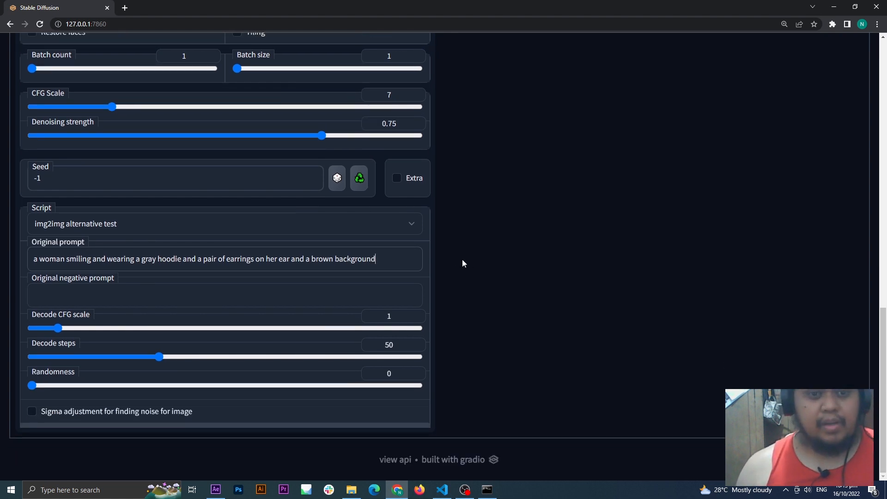
left_click_drag(391, 263, 32, 260)
scroll(487, 305, "up", 6)
scroll(491, 308, "up", 9)
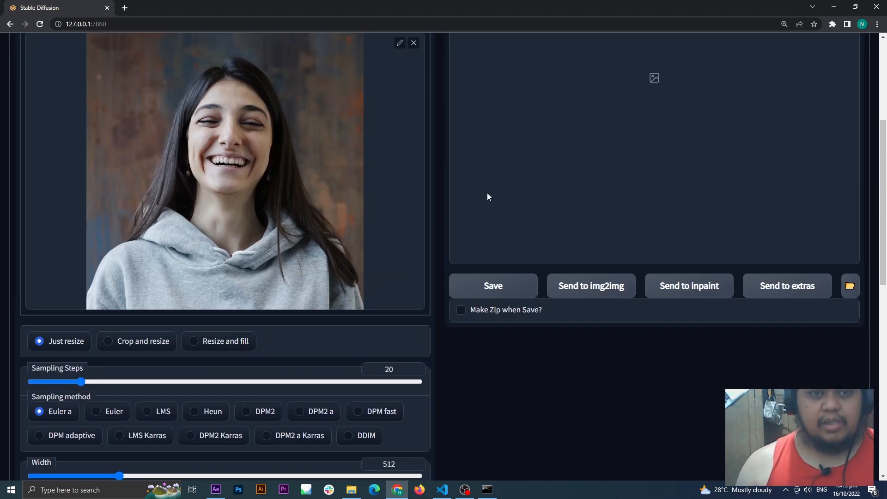
scroll(478, 275, "down", 4)
scroll(617, 254, "up", 3)
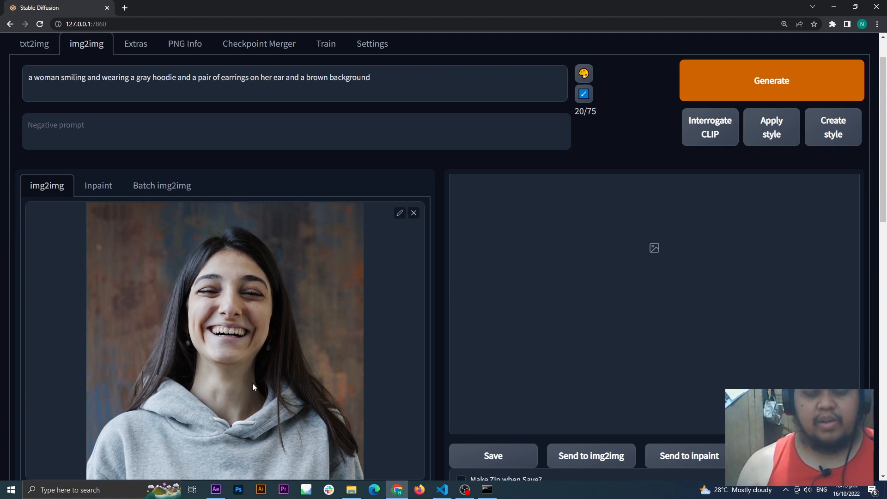
scroll(520, 271, "down", 10)
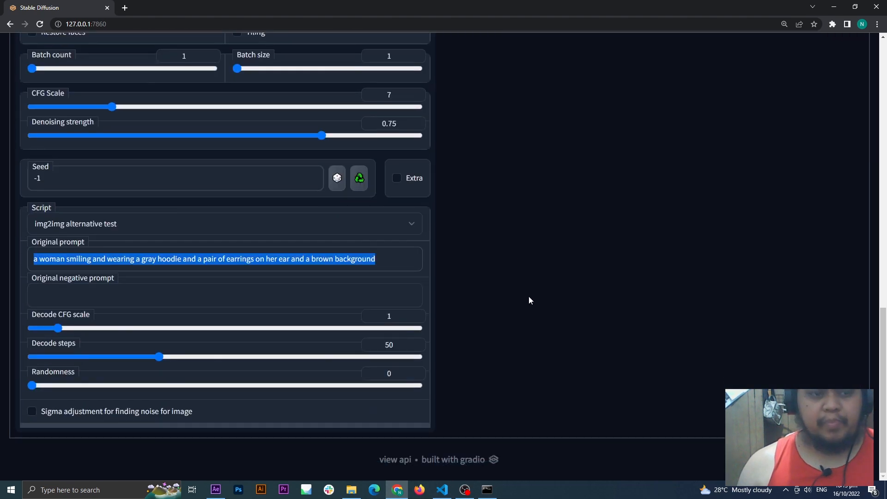
scroll(530, 295, "up", 12)
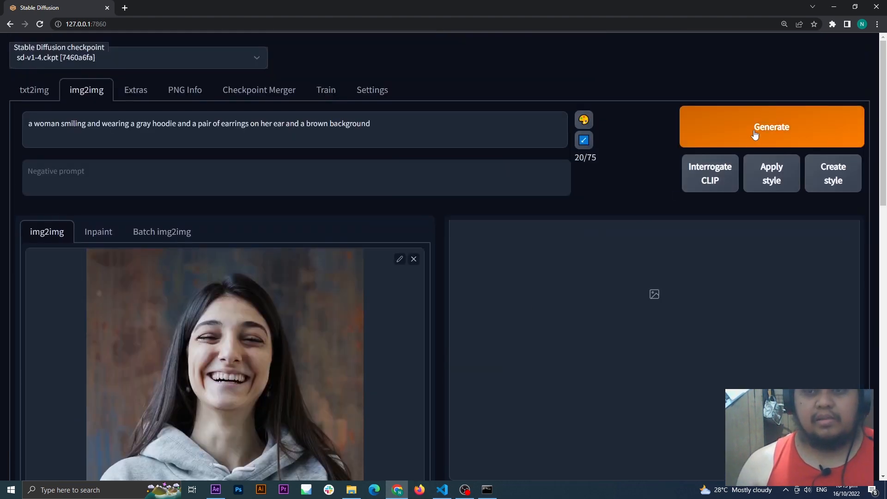
left_click(754, 134)
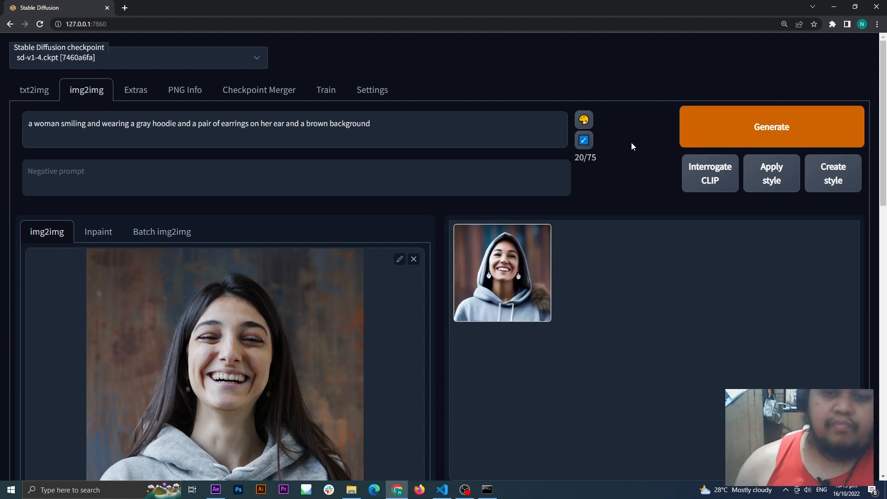
Step: Open the generated image at a larger size and compare it with the source photo
left_click(517, 266)
scroll(655, 284, "down", 2)
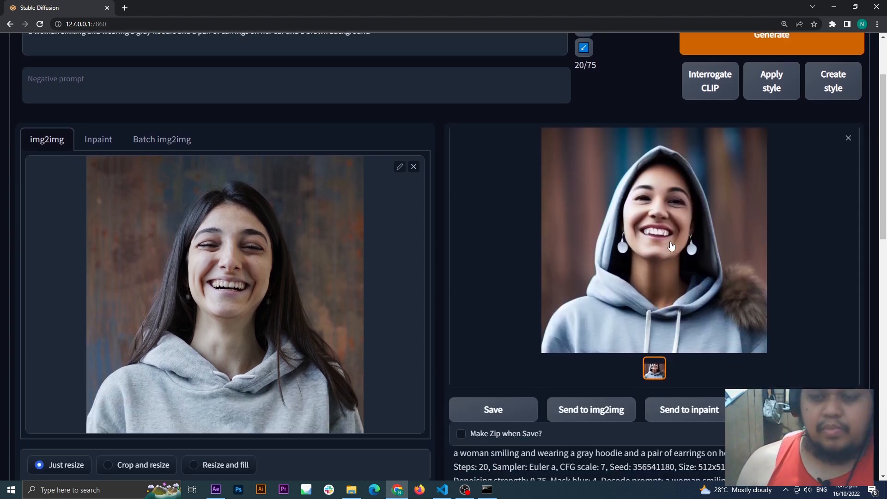
scroll(654, 284, "up", 1)
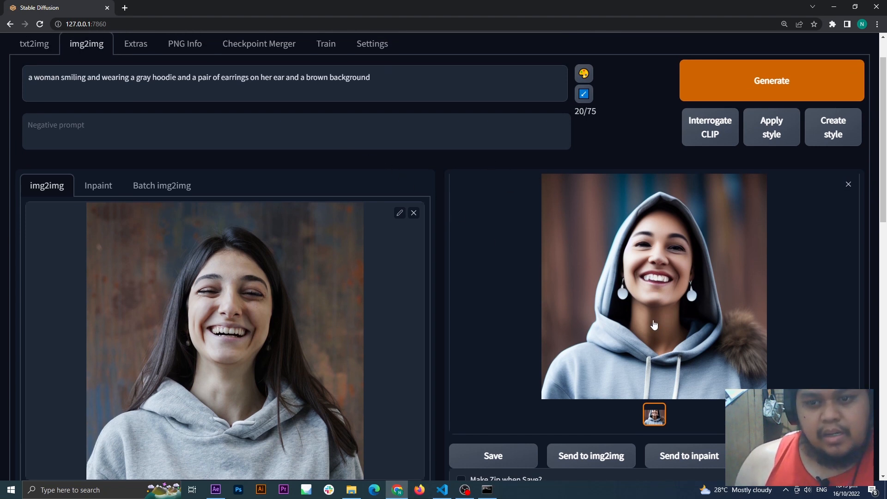
scroll(654, 323, "down", 1)
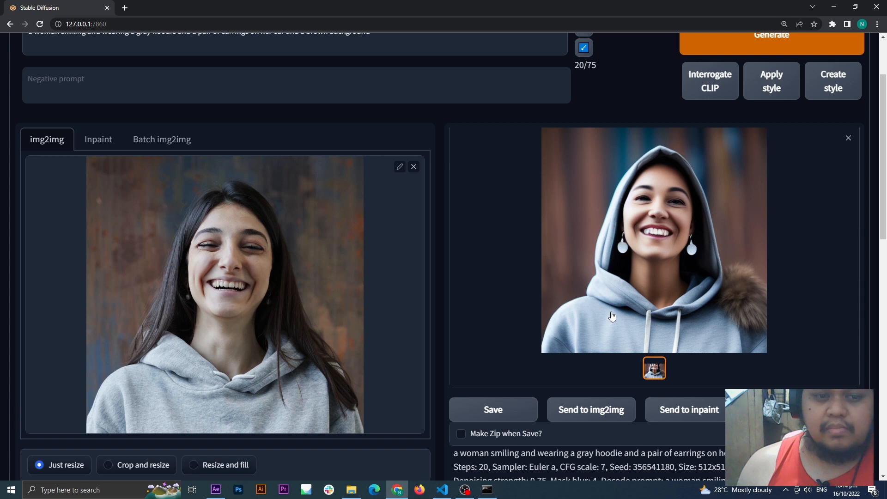
scroll(350, 122, "up", 2)
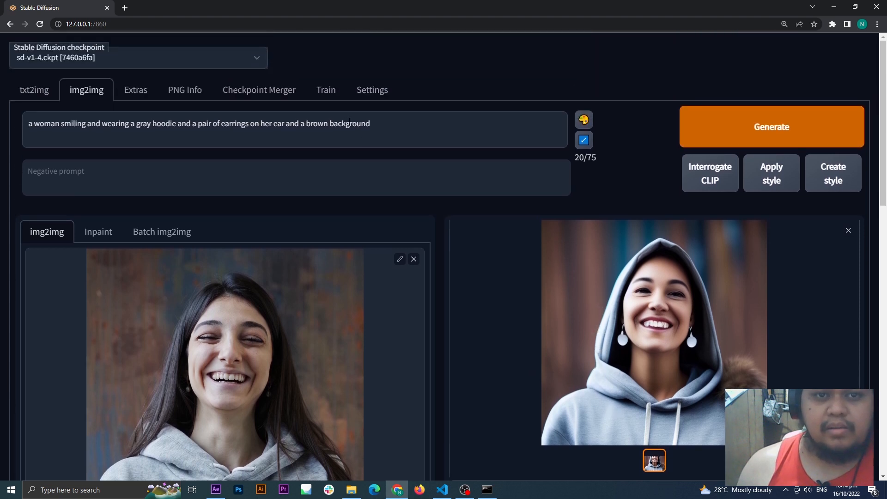
Step: Review the main prompt and the generation parameters listed for the generated image
left_click_drag(387, 123, 54, 123)
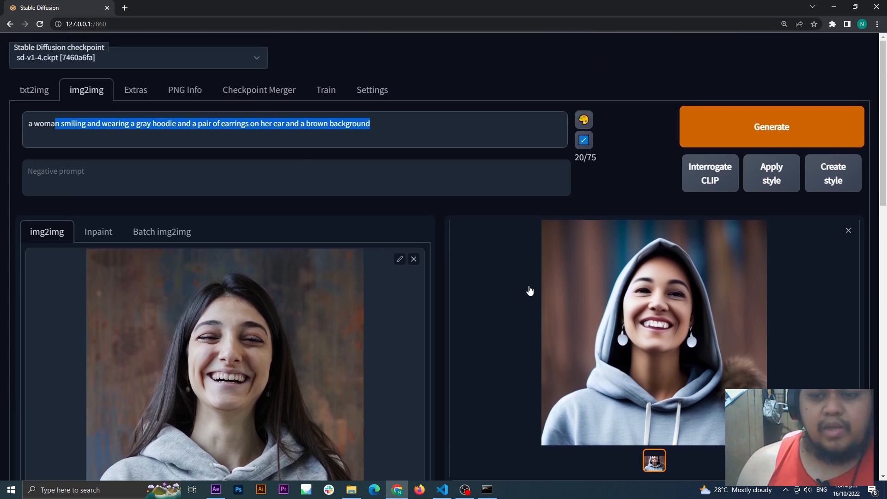
left_click(400, 124)
left_click_drag(400, 123, 21, 129)
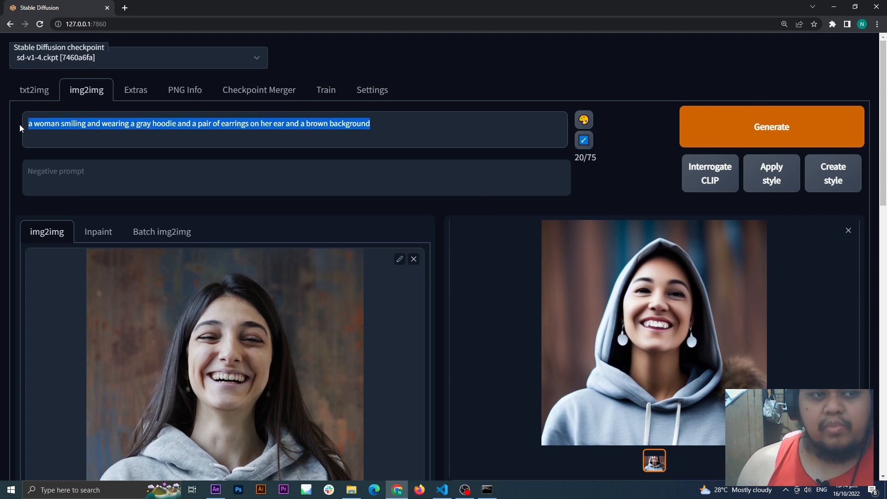
scroll(430, 301, "down", 10)
scroll(434, 301, "down", 4)
scroll(436, 302, "up", 14)
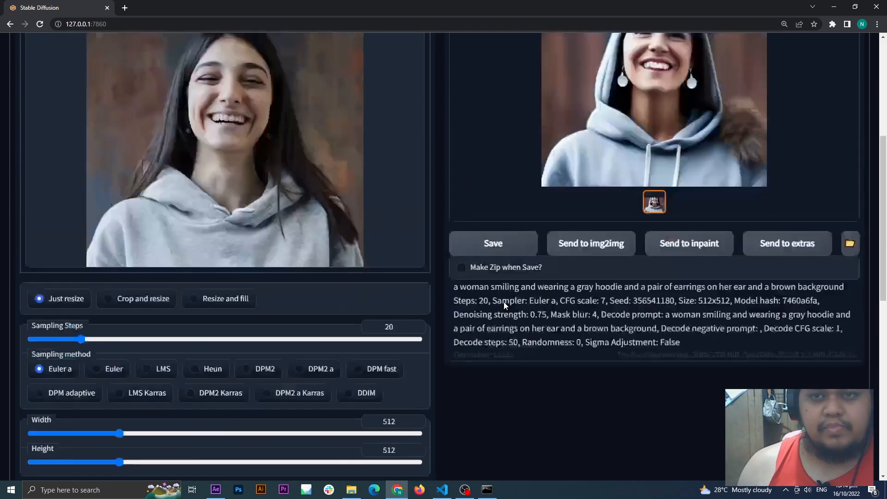
scroll(358, 278, "down", 2)
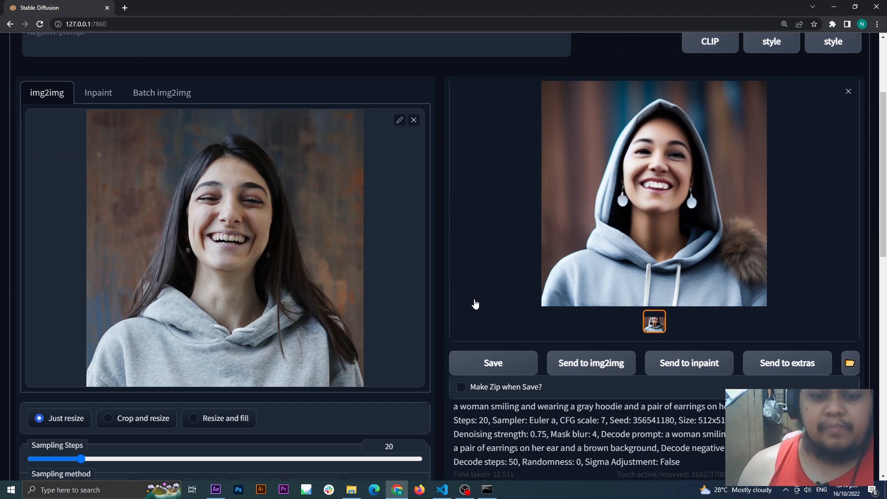
Step: Set the script's decode steps to 33 and its decode CFG scale to 1.1
scroll(480, 303, "down", 4)
scroll(489, 303, "down", 8)
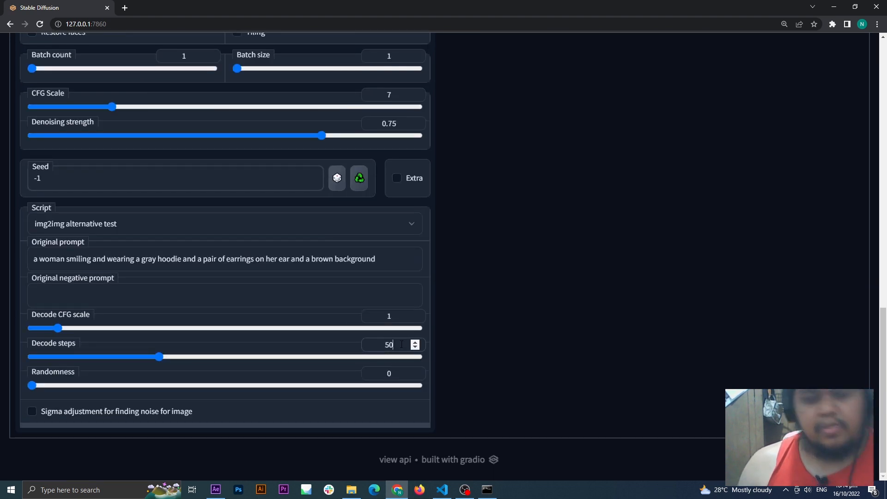
left_click(330, 346)
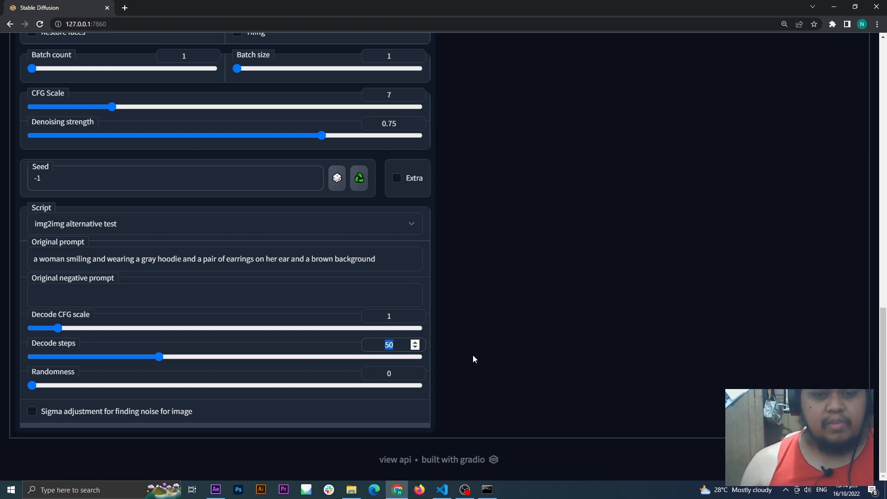
type("33")
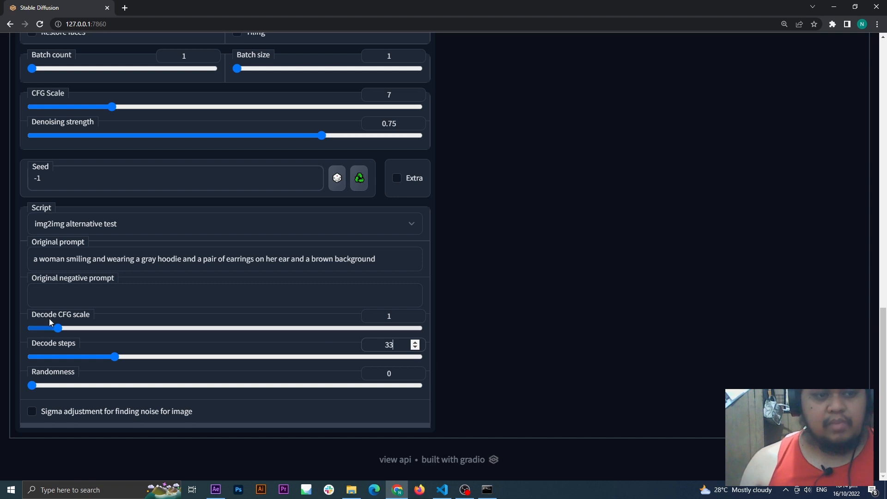
left_click(393, 316)
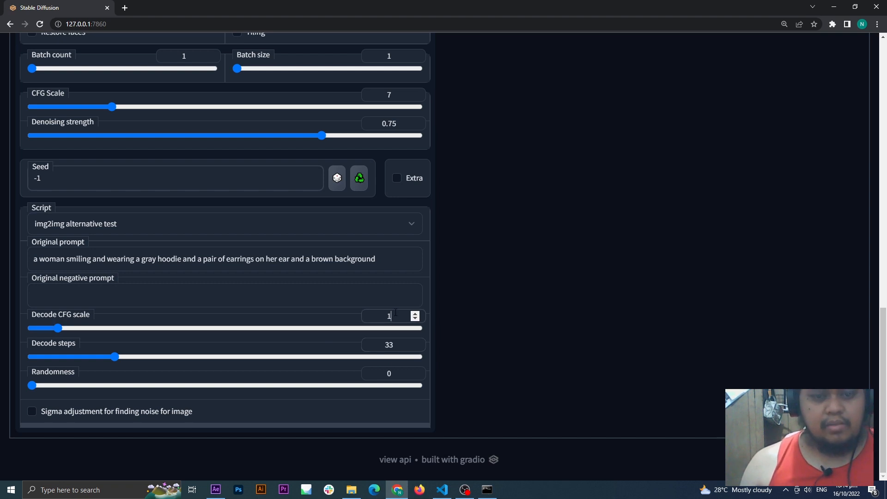
type(".1")
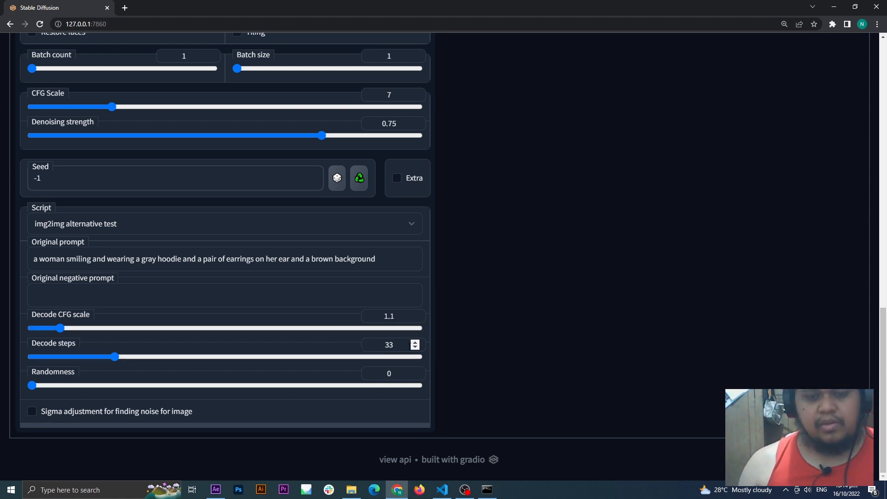
Step: Review the sampling, CFG scale and denoising settings together with the script's decode settings
scroll(536, 339, "up", 7)
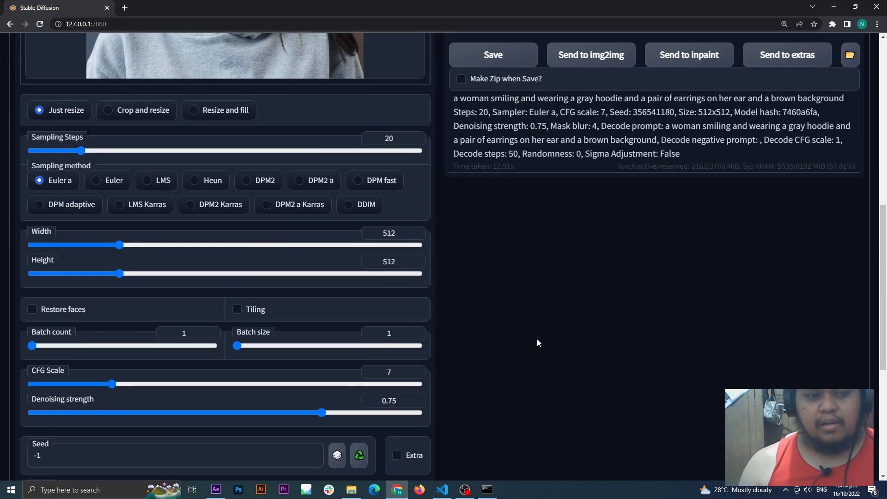
scroll(537, 339, "down", 7)
scroll(493, 311, "up", 11)
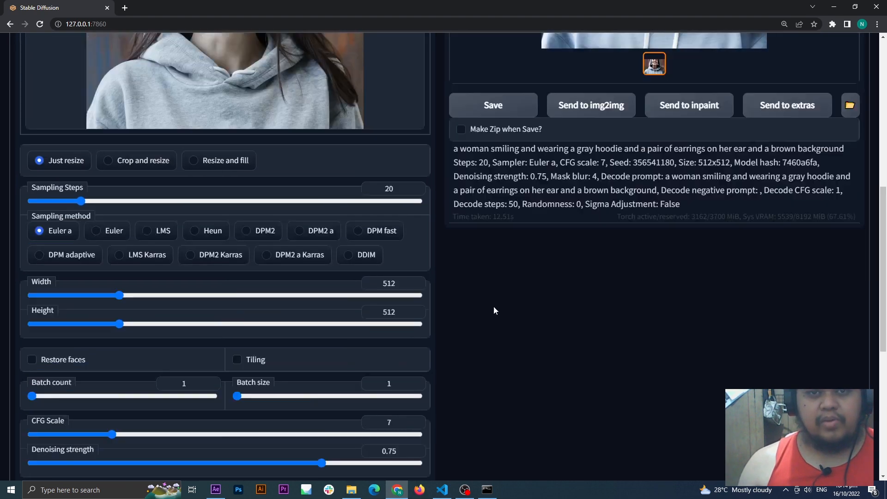
scroll(533, 371, "down", 11)
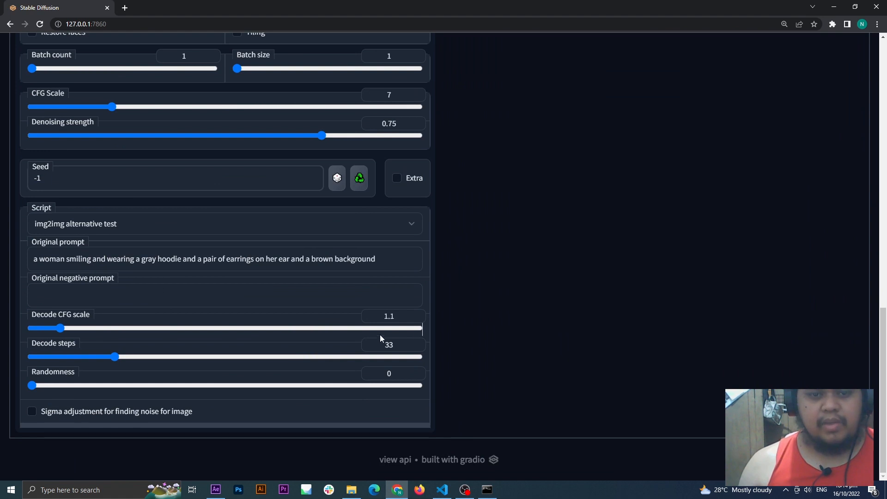
scroll(493, 335, "up", 5)
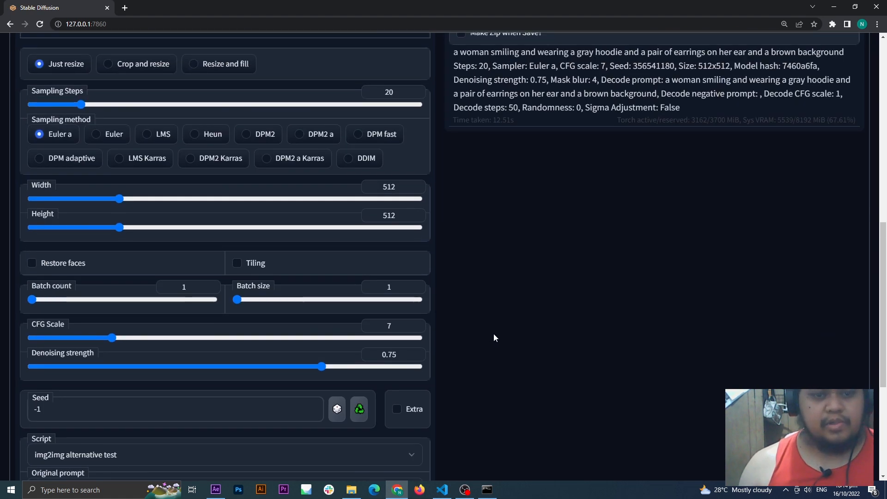
scroll(493, 333, "down", 5)
scroll(492, 349, "up", 5)
scroll(491, 348, "up", 1)
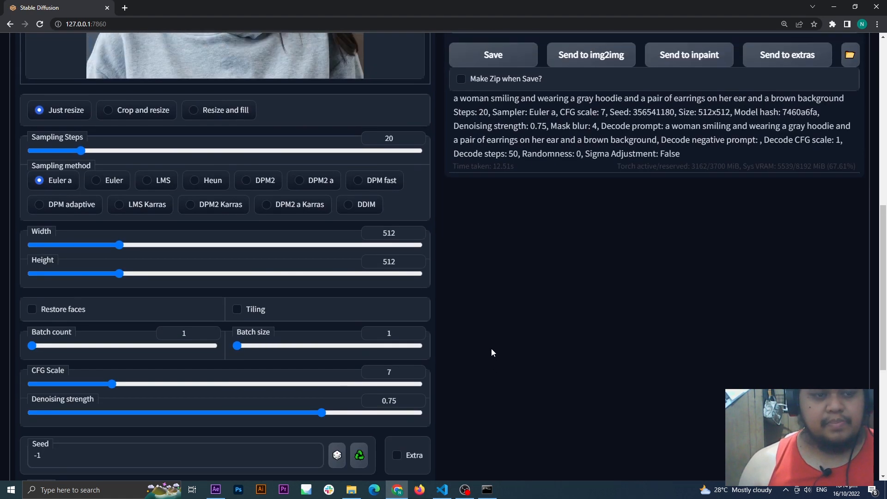
scroll(491, 351, "down", 1)
scroll(476, 356, "up", 1)
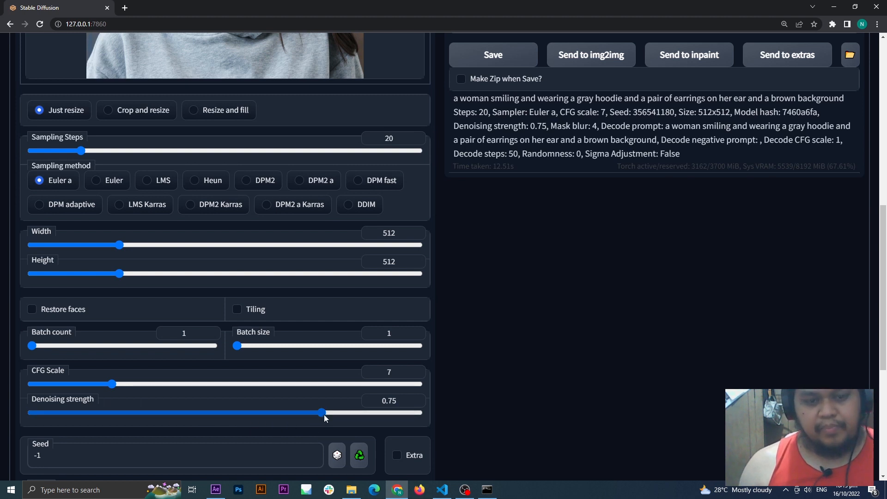
Step: Lower the denoising strength to about 0.32 and compare the source photo with the earlier generated image
left_click_drag(322, 412, 174, 412)
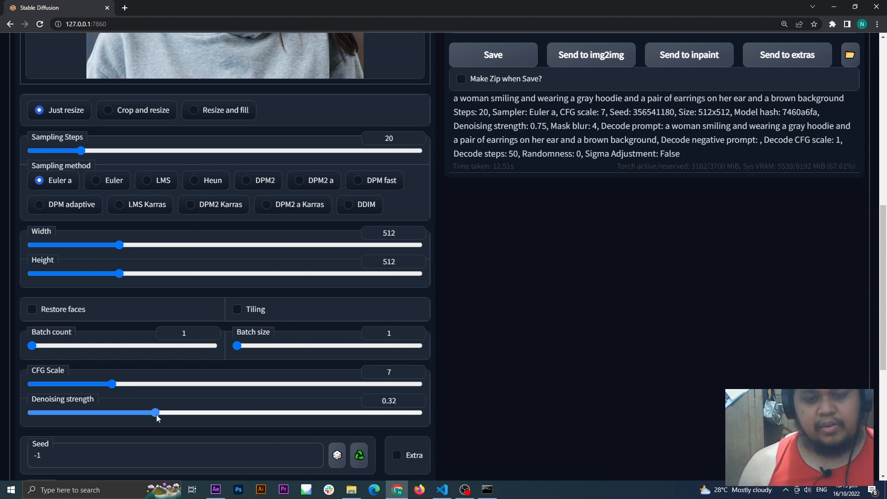
scroll(255, 193, "up", 5)
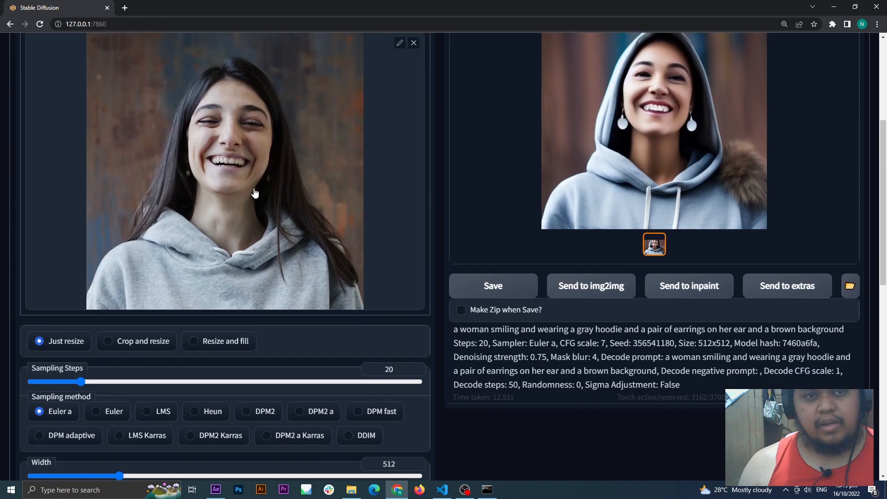
scroll(266, 200, "down", 5)
scroll(267, 200, "up", 6)
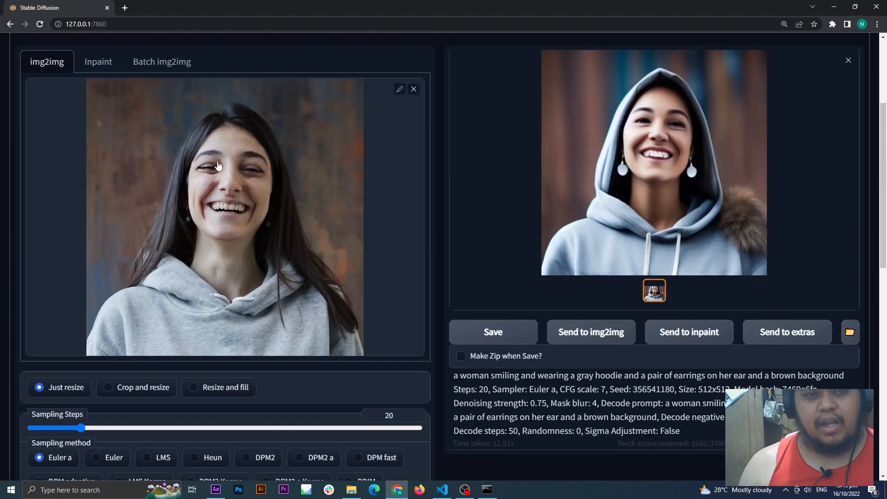
scroll(268, 210, "up", 3)
scroll(276, 218, "up", 1)
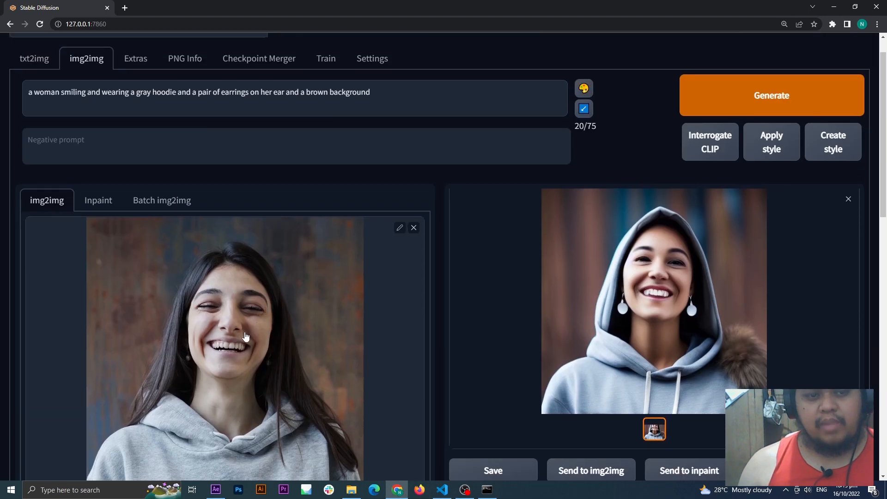
Step: Set the denoising strength to 1, generate a new image and compare it with the source photo
scroll(208, 318, "down", 10)
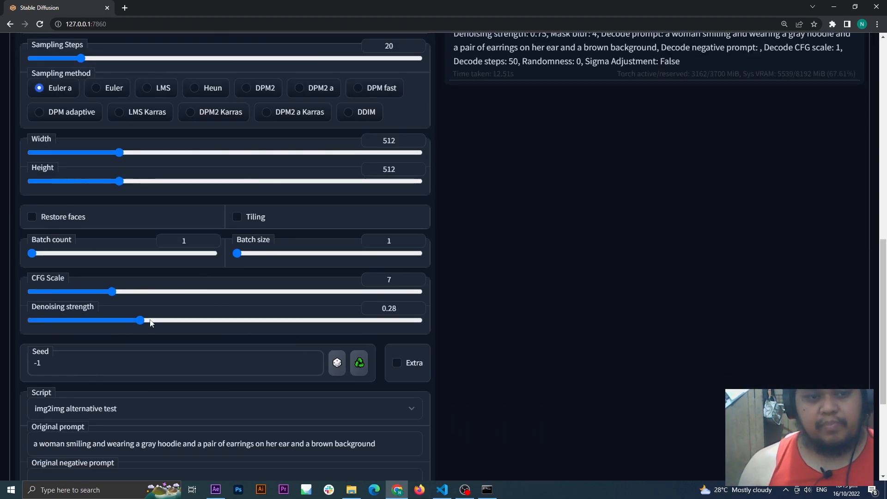
left_click_drag(143, 322, 421, 320)
scroll(303, 196, "up", 11)
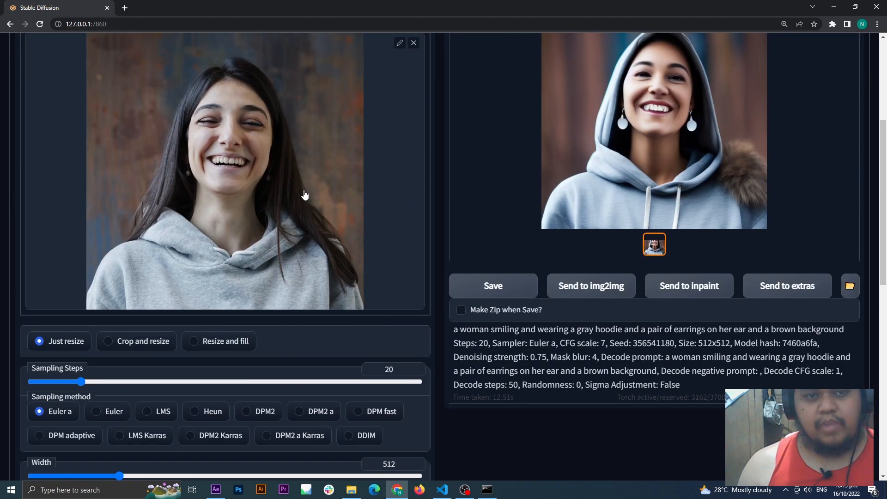
scroll(561, 277, "down", 10)
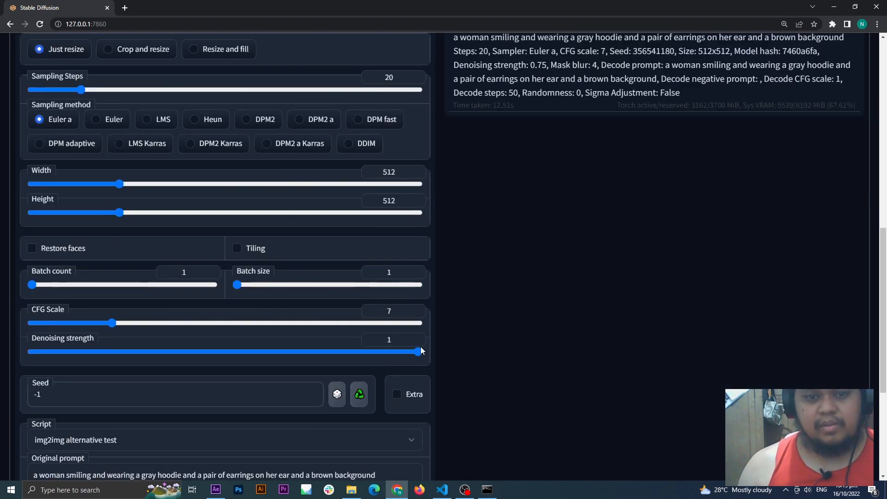
scroll(578, 322, "up", 10)
left_click(741, 97)
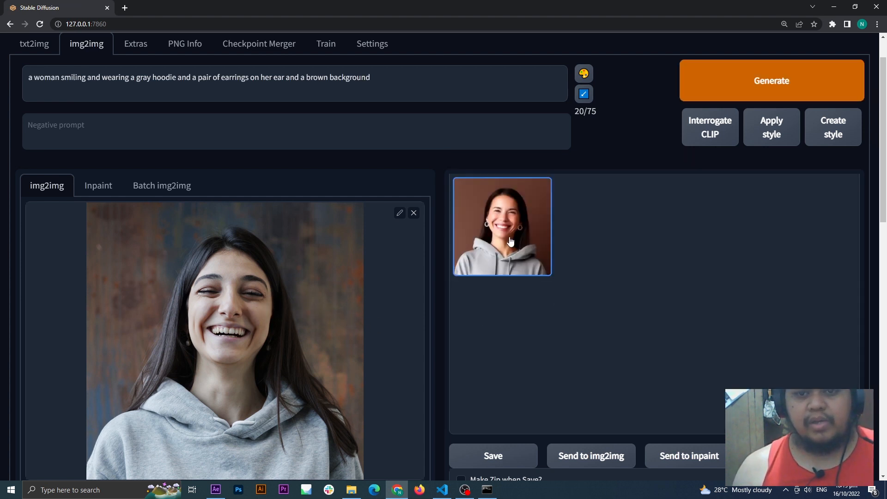
scroll(670, 331, "down", 2)
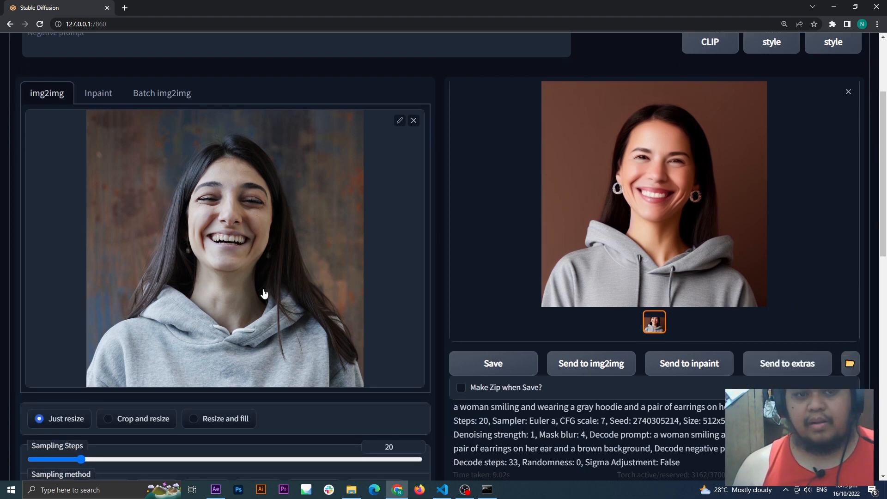
scroll(675, 274, "up", 1)
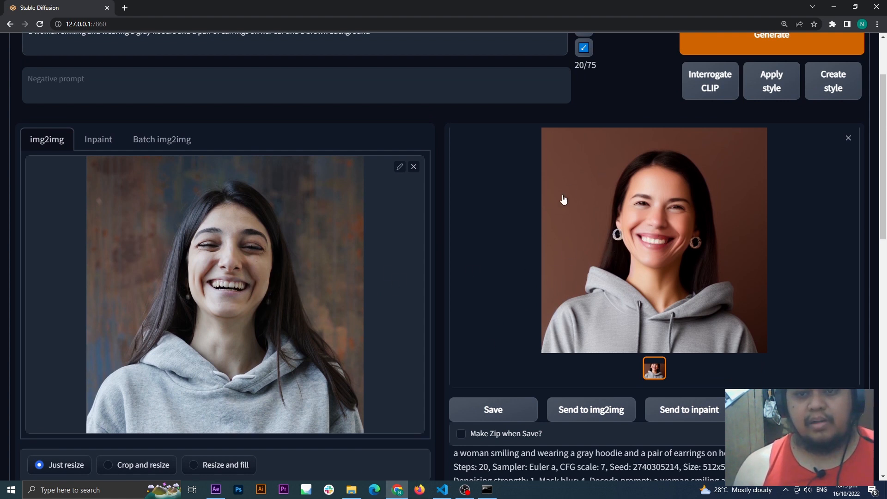
Step: Lower the denoising strength to 0.09, generate another image and compare it with the source photo
scroll(538, 328, "down", 8)
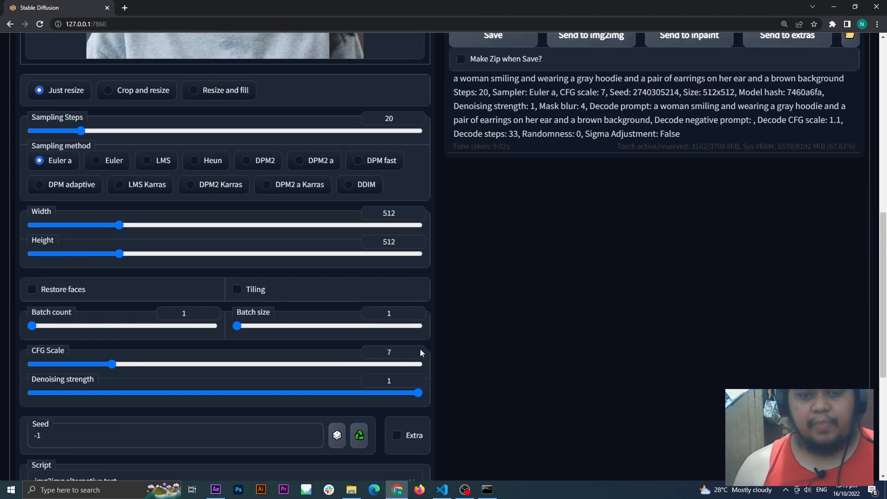
scroll(420, 352, "up", 1)
left_click_drag(416, 443, 67, 448)
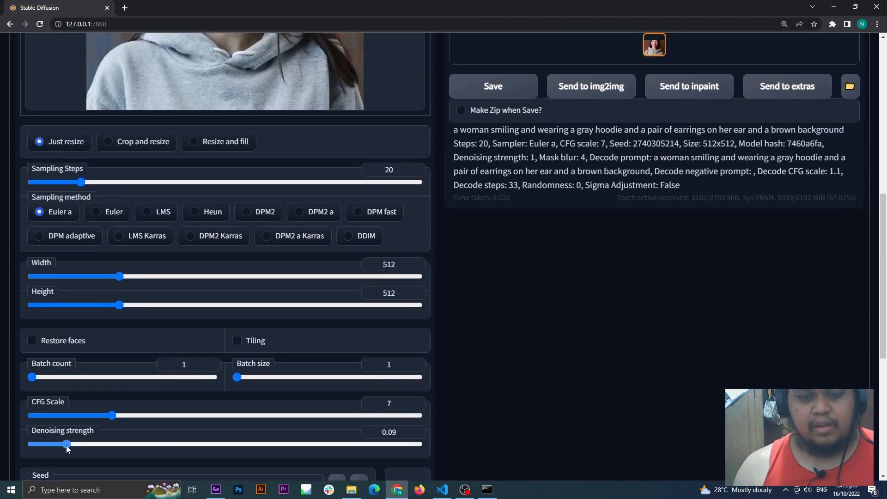
scroll(618, 331, "up", 7)
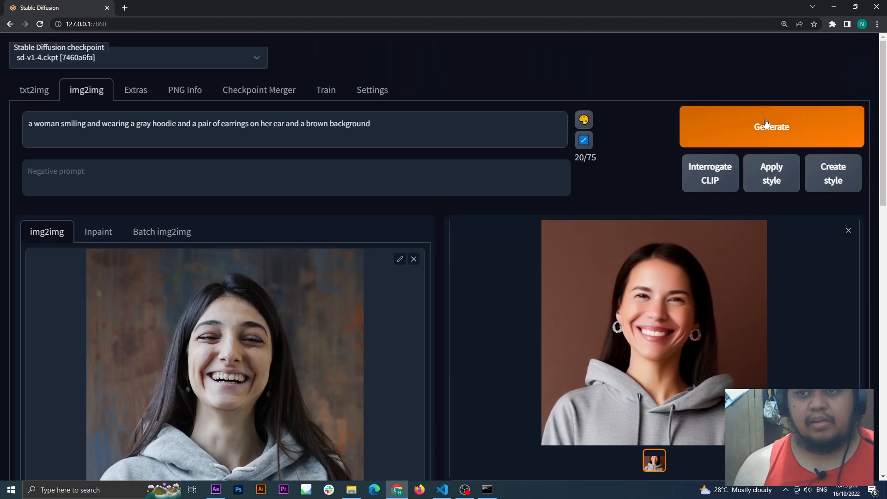
left_click(713, 121)
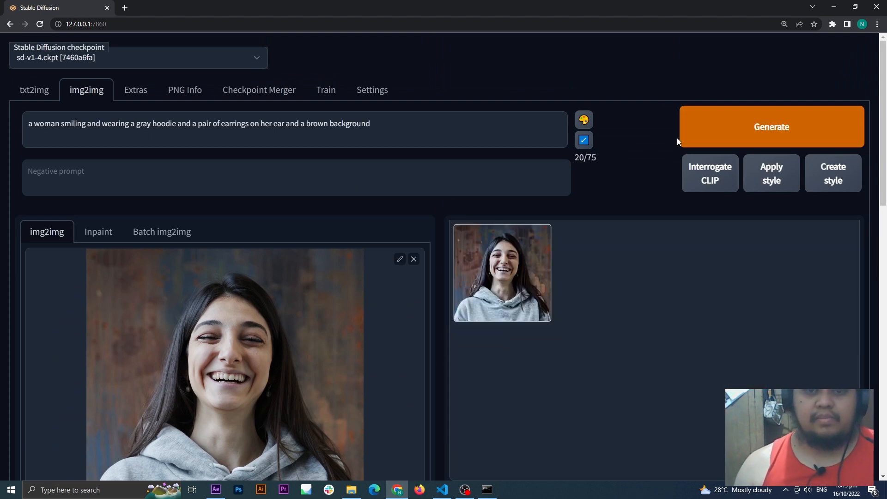
scroll(714, 322, "down", 1)
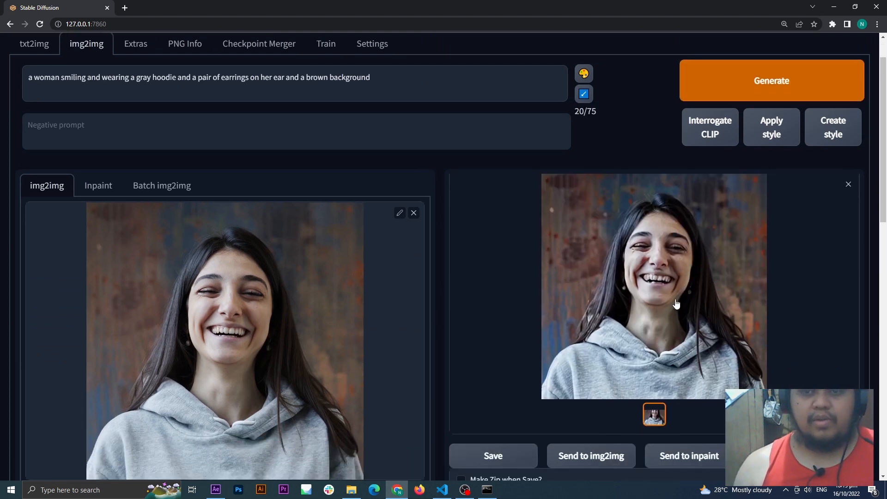
scroll(664, 269, "down", 1)
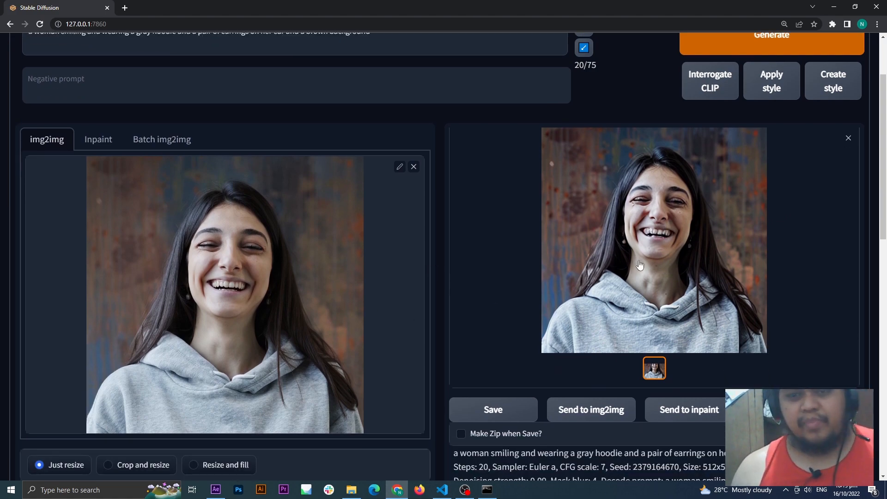
scroll(600, 291, "down", 5)
scroll(511, 339, "up", 6)
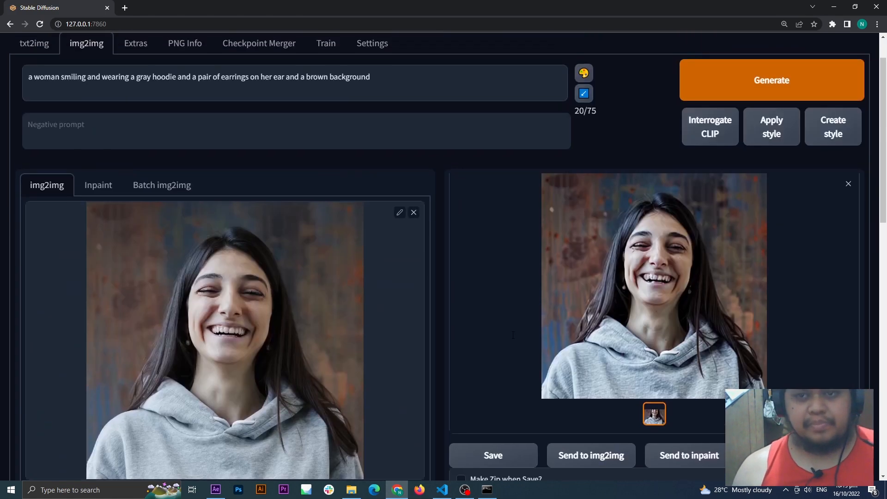
Step: Set the denoising strength to 0.39 and review the generation settings alongside the source and generated images
scroll(510, 338, "down", 9)
left_click_drag(67, 397, 225, 411)
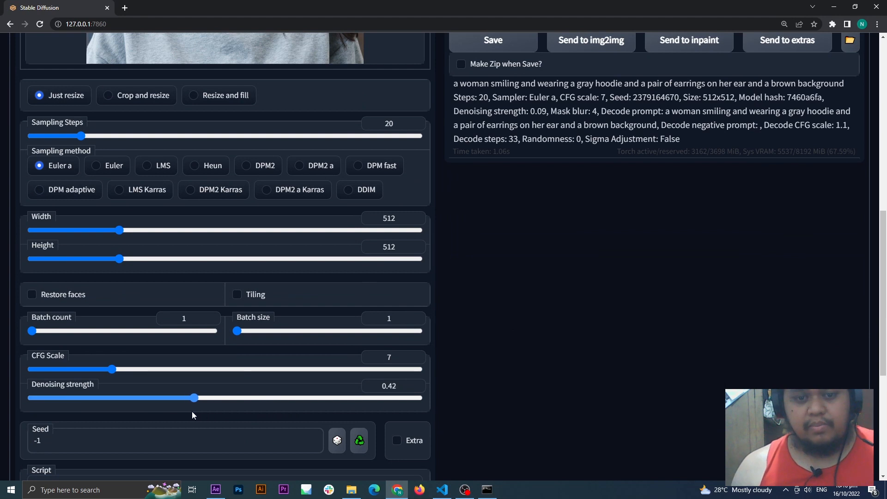
left_click_drag(184, 411, 182, 411)
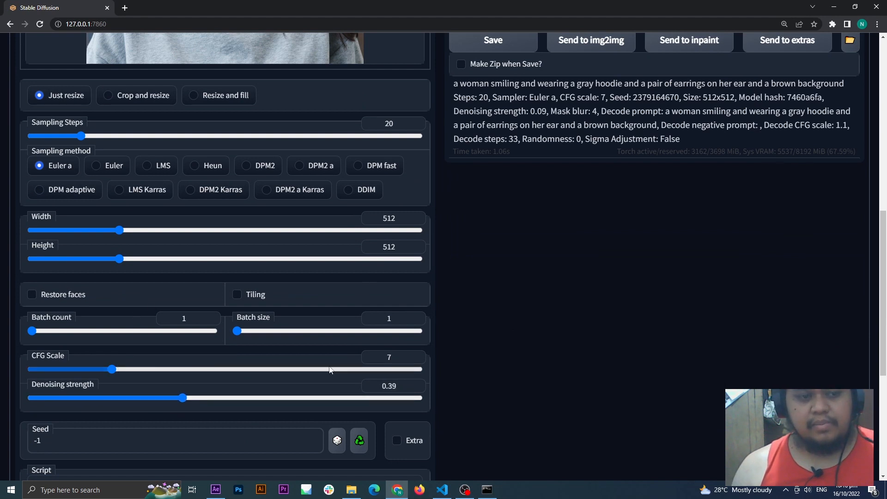
scroll(498, 370, "up", 1)
scroll(497, 370, "down", 1)
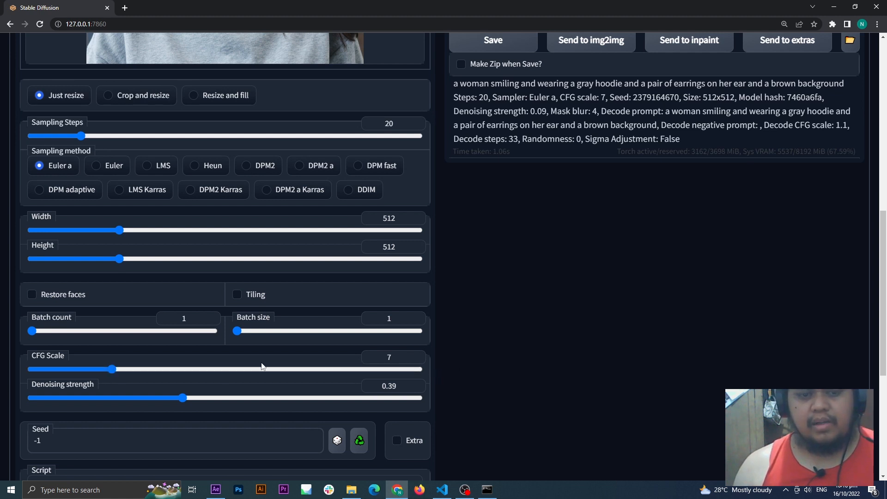
scroll(262, 366, "up", 8)
scroll(288, 376, "down", 8)
scroll(347, 374, "up", 8)
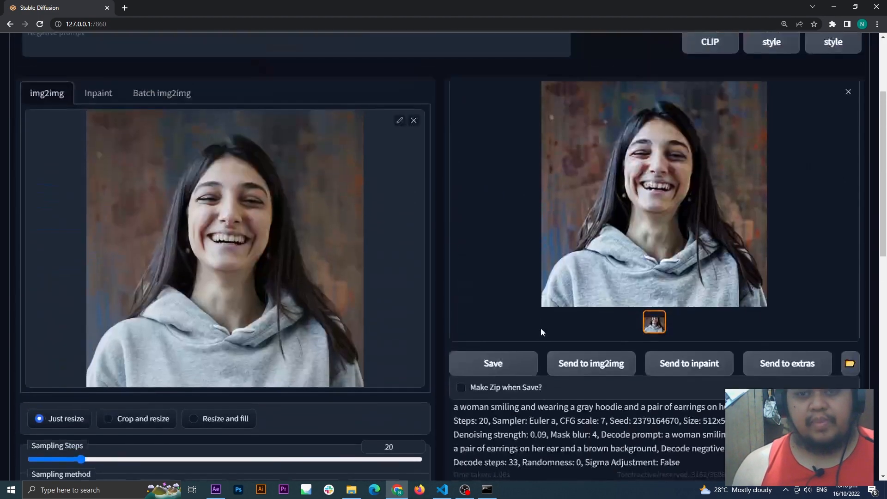
Step: Raise the CFG scale to 23 and generate a new image with the existing prompt
scroll(484, 228, "up", 3)
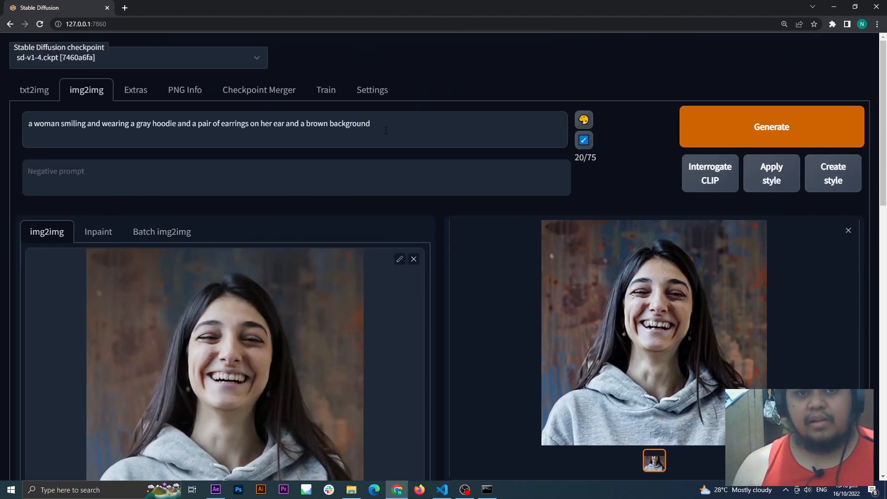
left_click(401, 126)
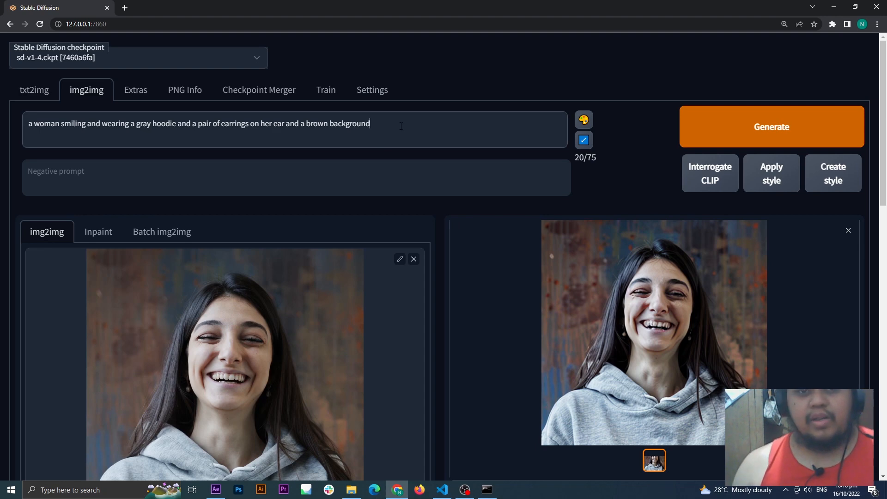
scroll(415, 131, "down", 11)
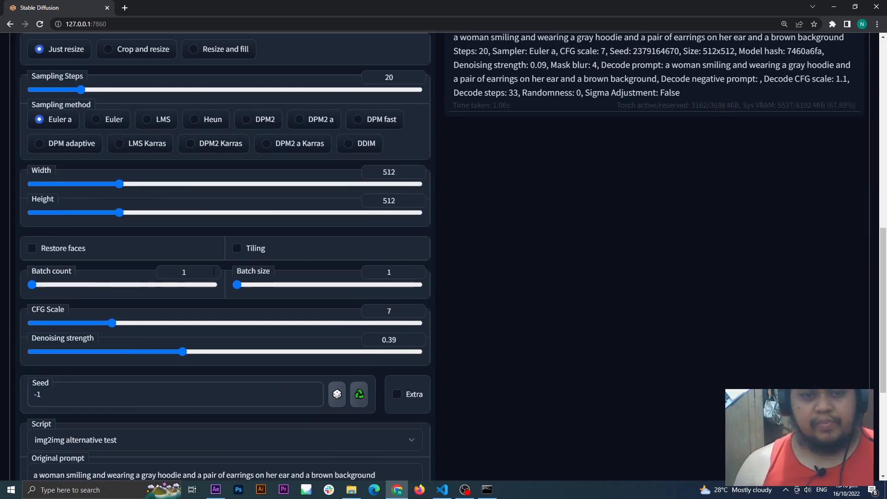
left_click_drag(114, 326, 327, 334)
scroll(544, 293, "up", 11)
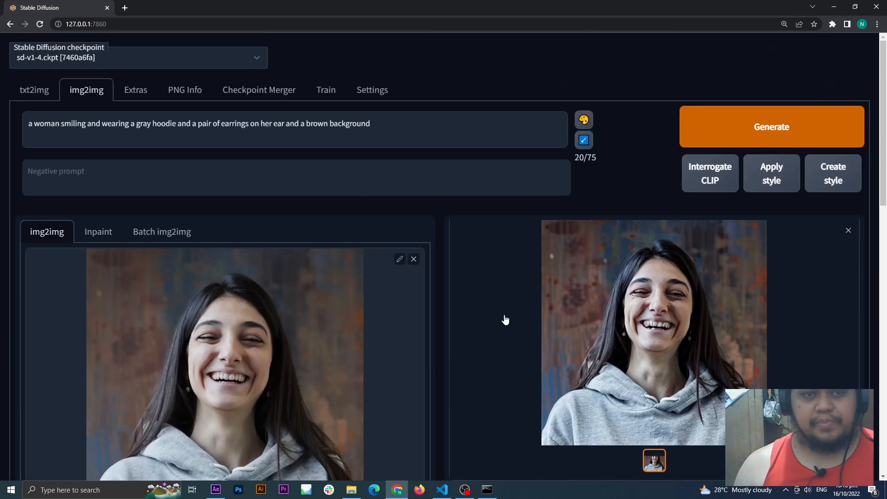
left_click(690, 138)
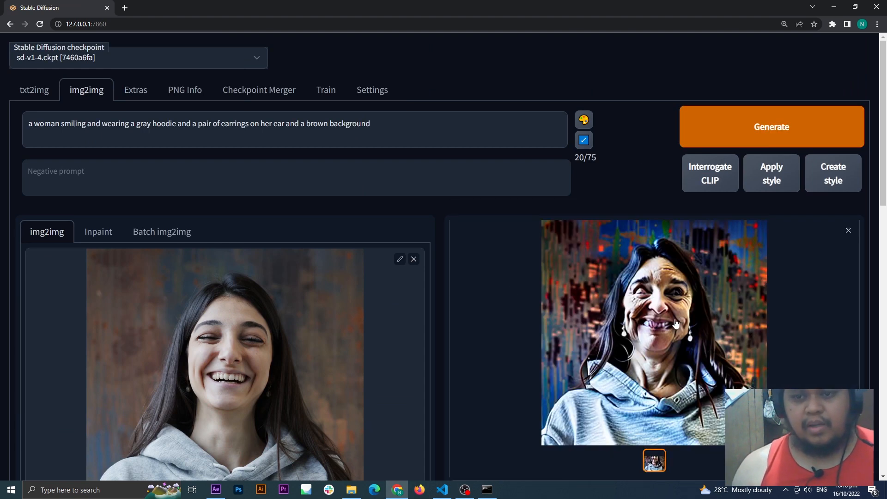
Step: Examine the generated image against the source photo and check its CFG scale and denoising settings
scroll(664, 366, "down", 2)
scroll(683, 361, "up", 2)
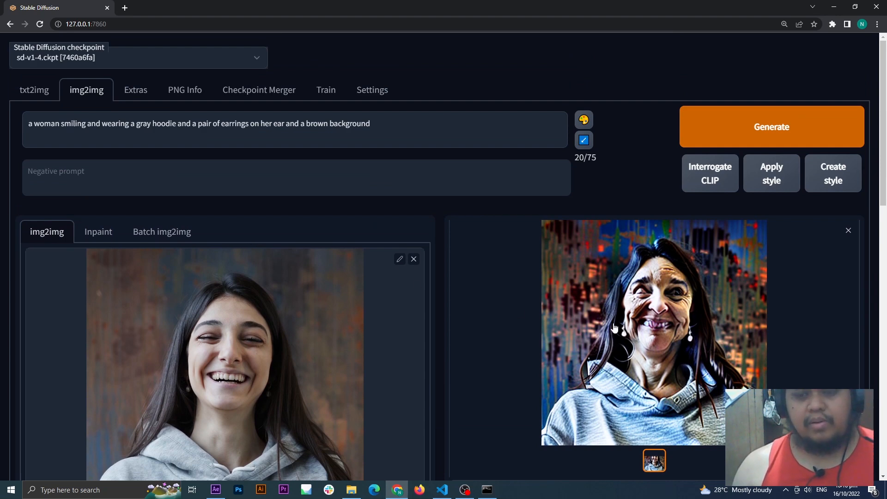
scroll(615, 328, "down", 5)
scroll(614, 328, "down", 4)
scroll(220, 370, "up", 1)
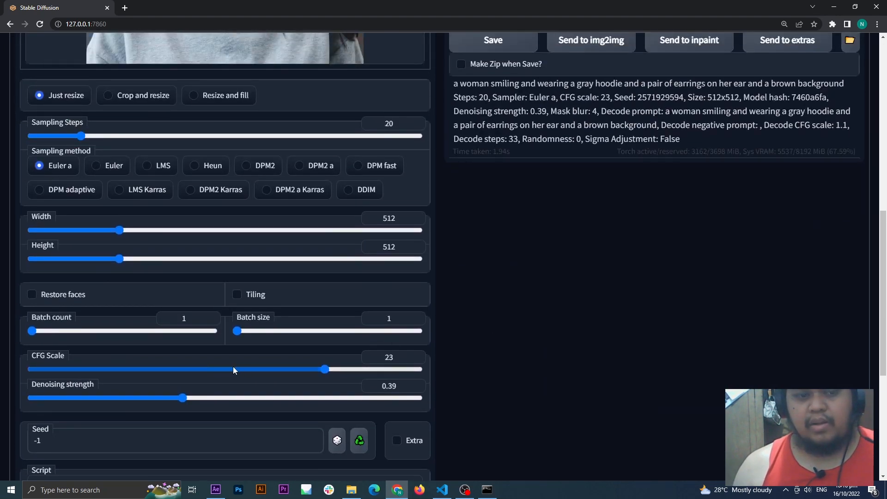
scroll(547, 368, "up", 7)
scroll(611, 339, "down", 2)
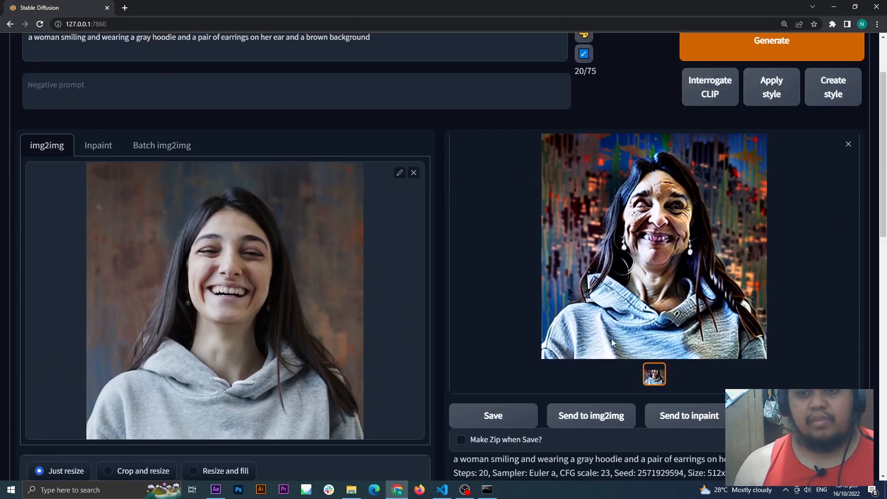
scroll(588, 183, "up", 2)
Step: Review the main prompt wording, particularly the word "woman", against the generated face
left_click_drag(383, 77, 8, 84)
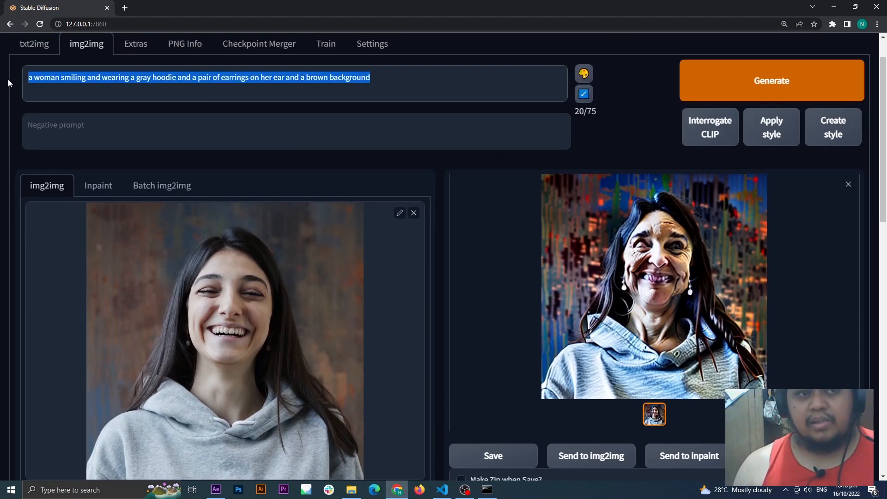
left_click(112, 86)
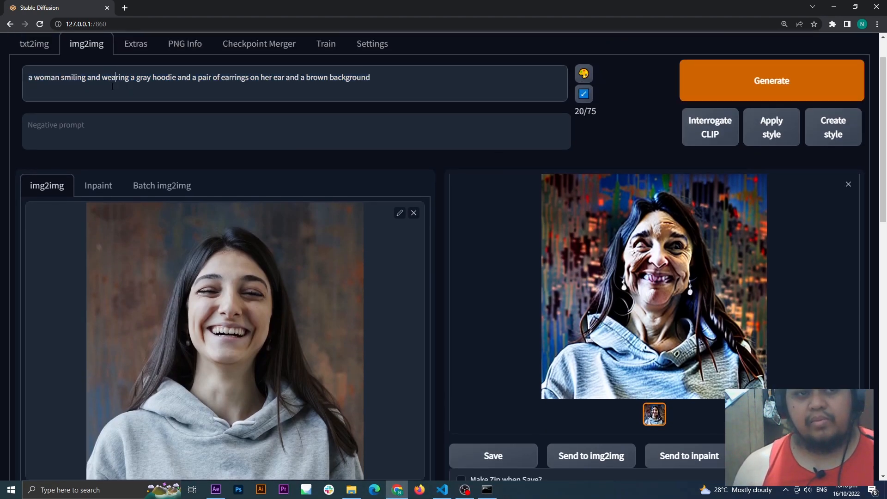
left_click_drag(34, 78, 60, 79)
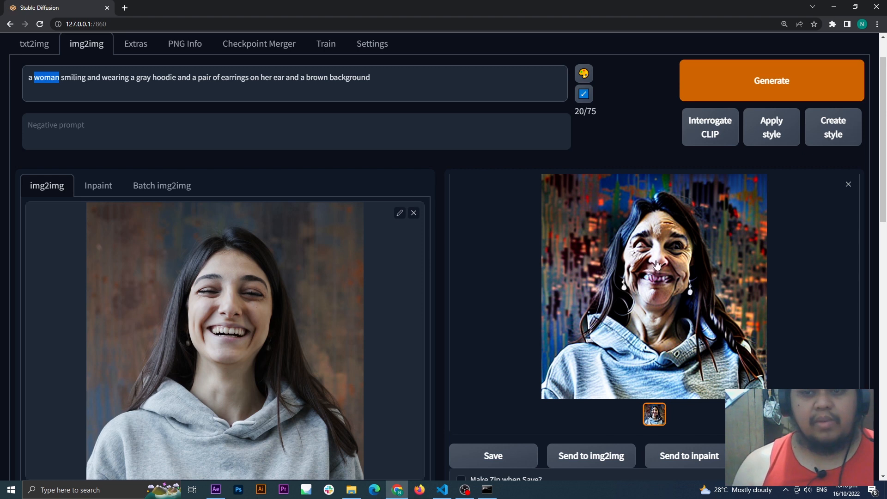
left_click(451, 214)
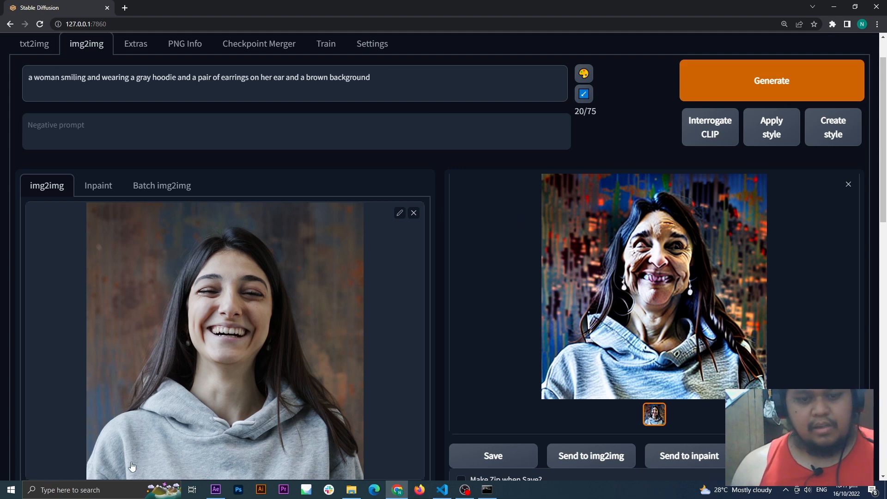
Step: Copy "blurry, blotches, blown-out, speckles, noise, dust, maximalist" from the Visual Studio Code notes into the negative prompt and generate a new image
left_click(442, 489)
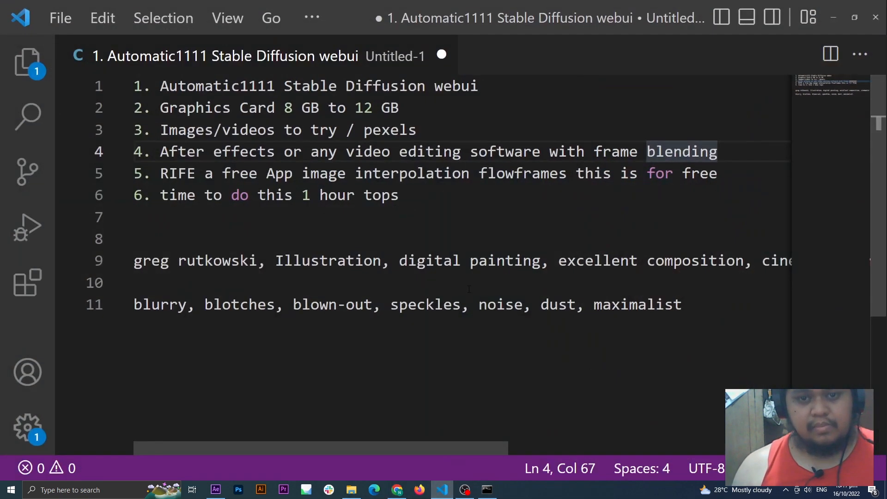
left_click_drag(679, 308, 130, 314)
key("ctrl+c")
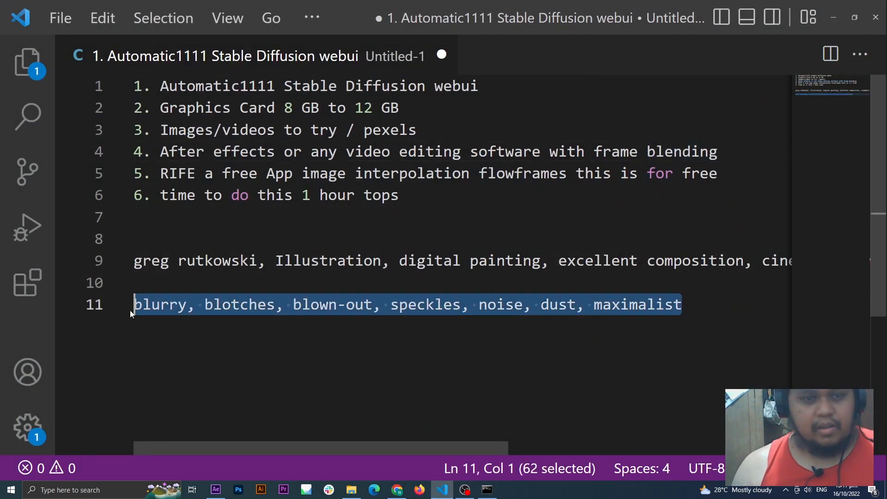
key("alt+Tab")
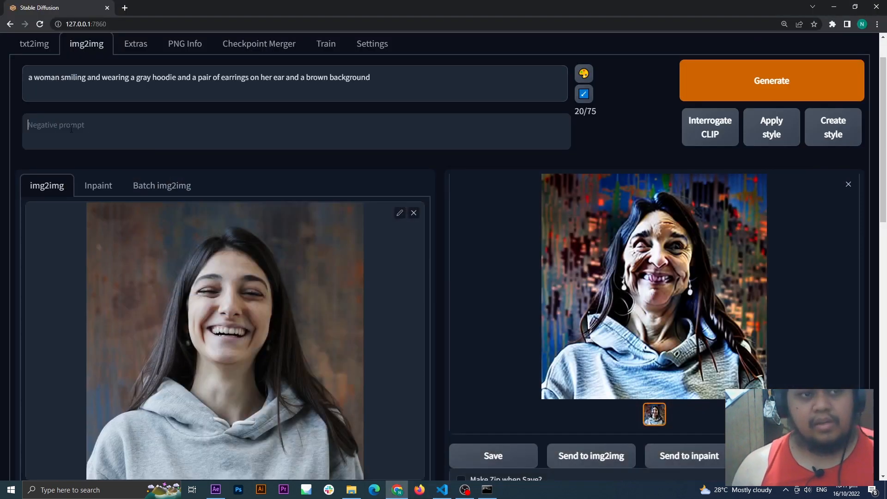
key("ctrl+v")
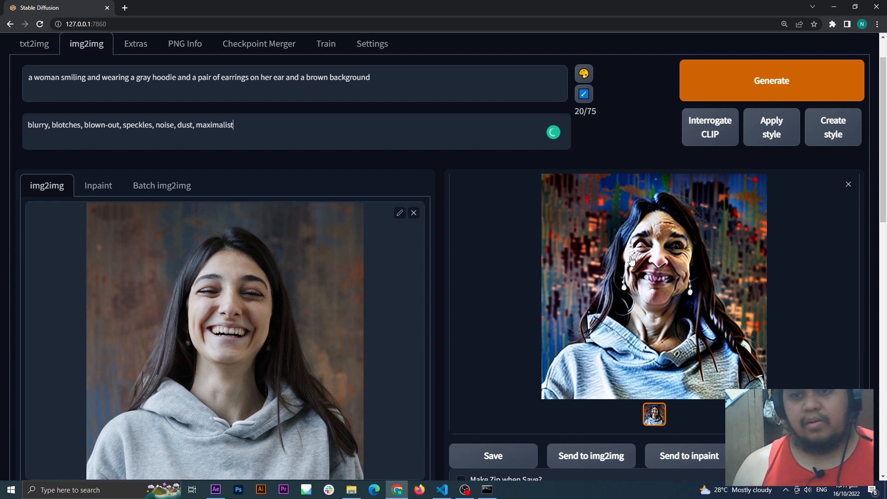
left_click(751, 87)
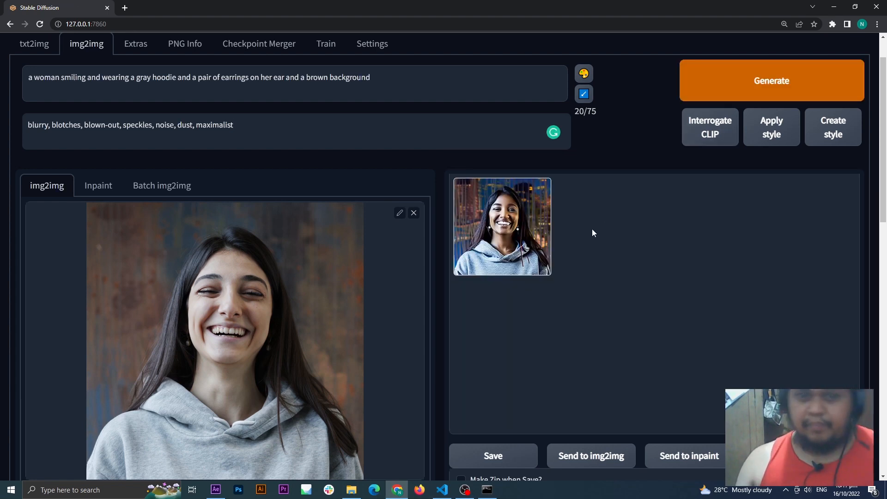
left_click(536, 228)
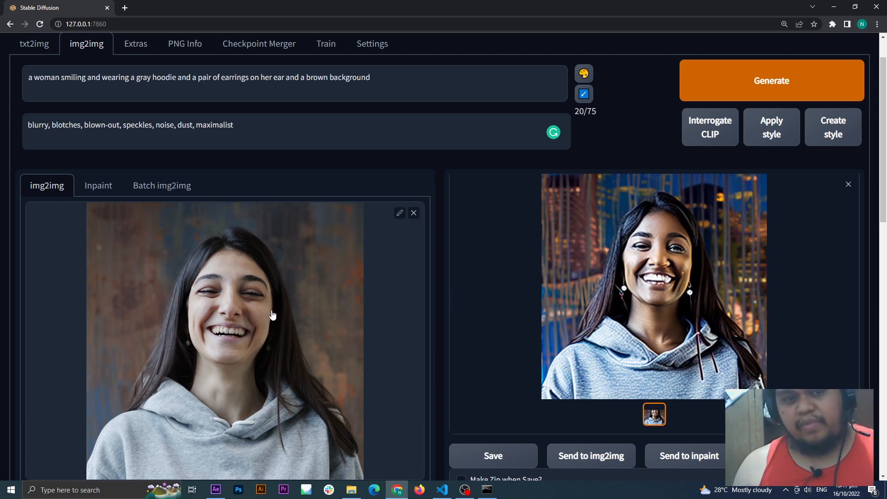
Step: Append "greg rutkowski, Illustration, digital painting, excellent composition, cinematic atmosphere, dynamic dramatic cinematic lighting" from the Visual Studio Code notes to the prompt and generate an image
scroll(393, 300, "up", 1)
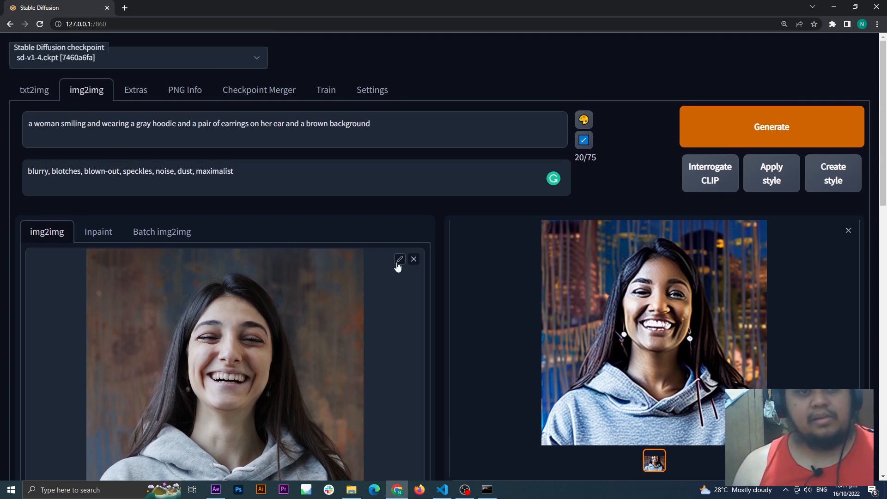
scroll(434, 395, "down", 1)
scroll(434, 395, "up", 1)
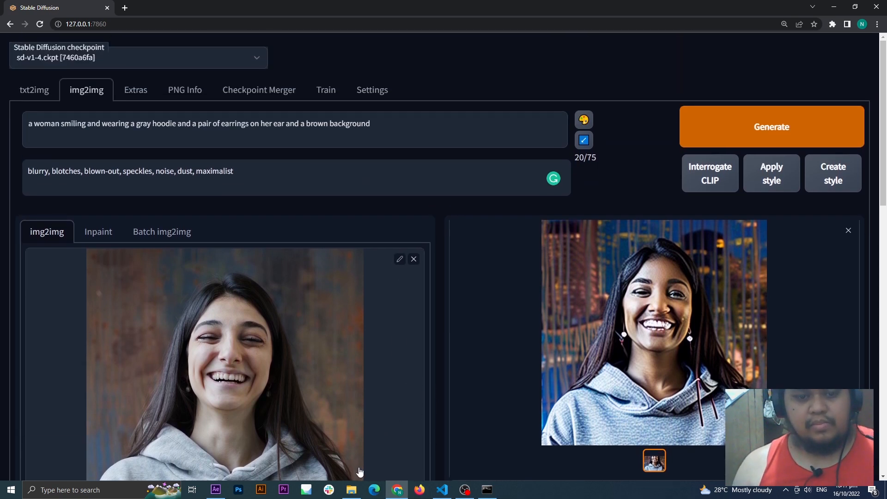
left_click(442, 490)
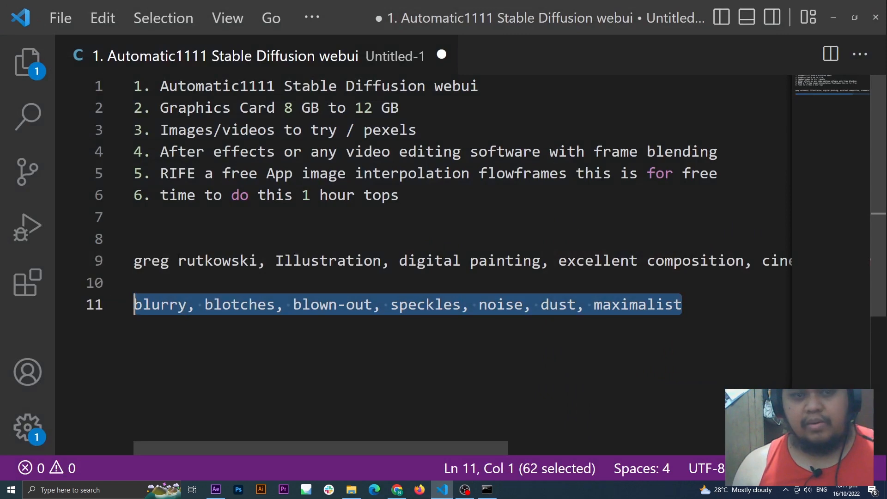
left_click_drag(134, 260, 840, 268)
key("ctrl+c")
key("alt+Tab")
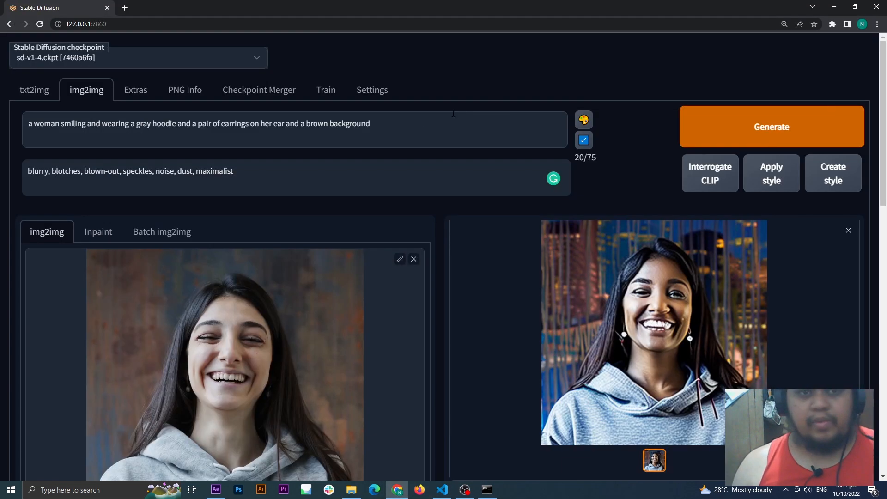
key("ctrl+v")
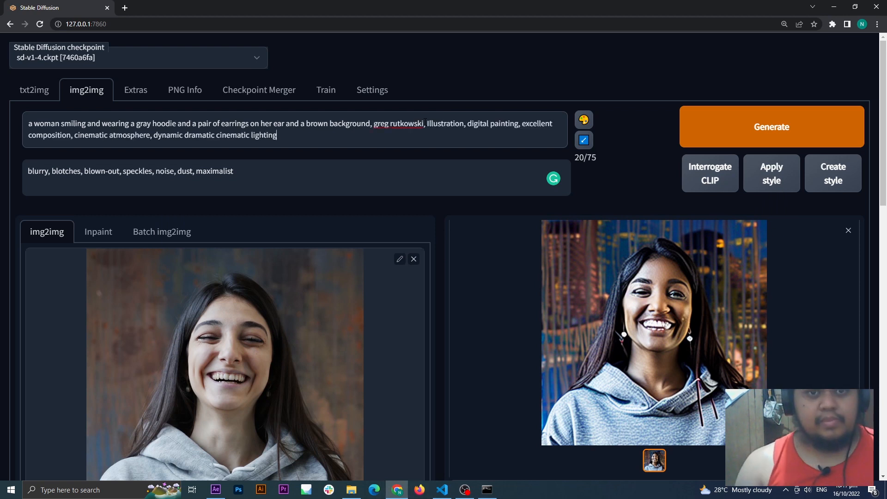
left_click(769, 140)
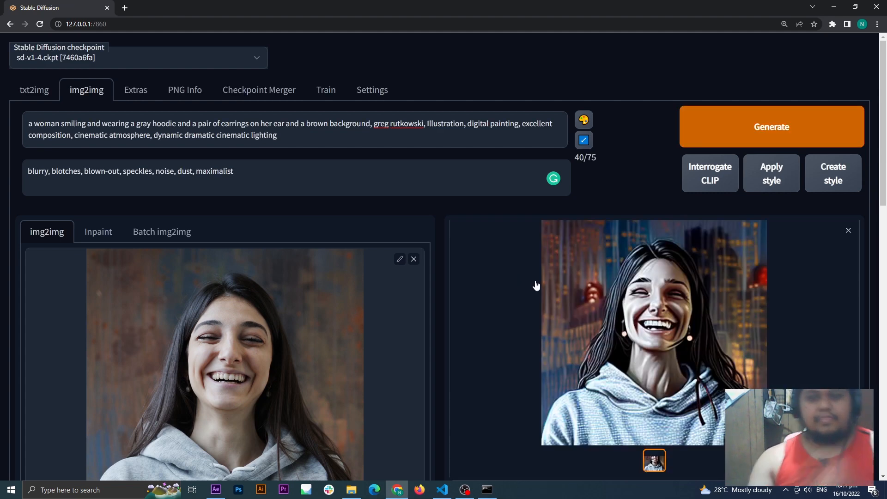
Step: Insert "young" before "woman" in the main prompt, generate a new image and open the result
scroll(668, 281, "down", 3)
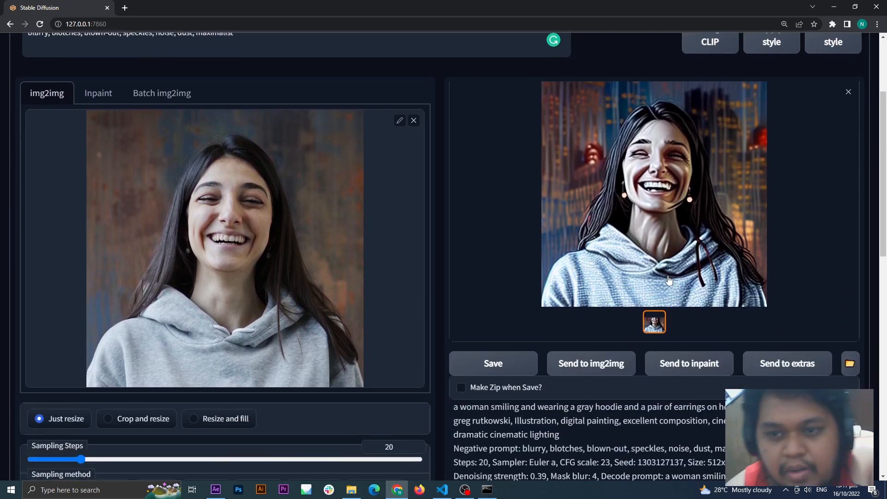
scroll(668, 280, "up", 1)
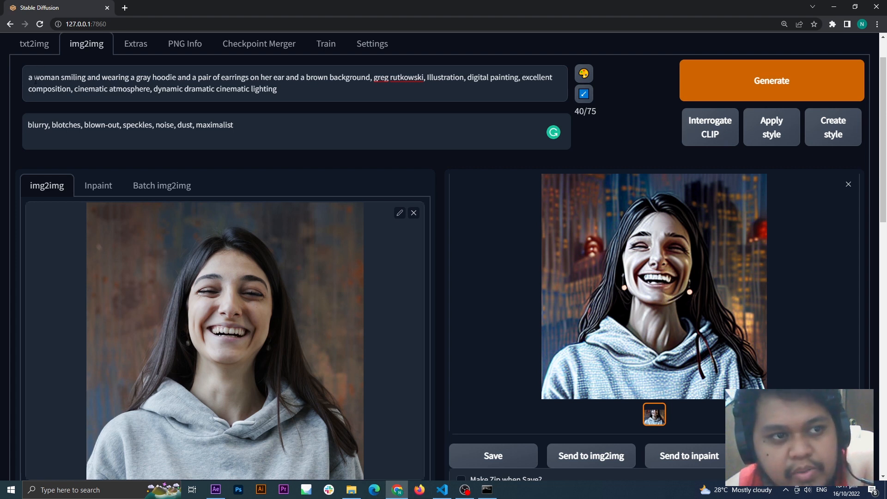
type("you")
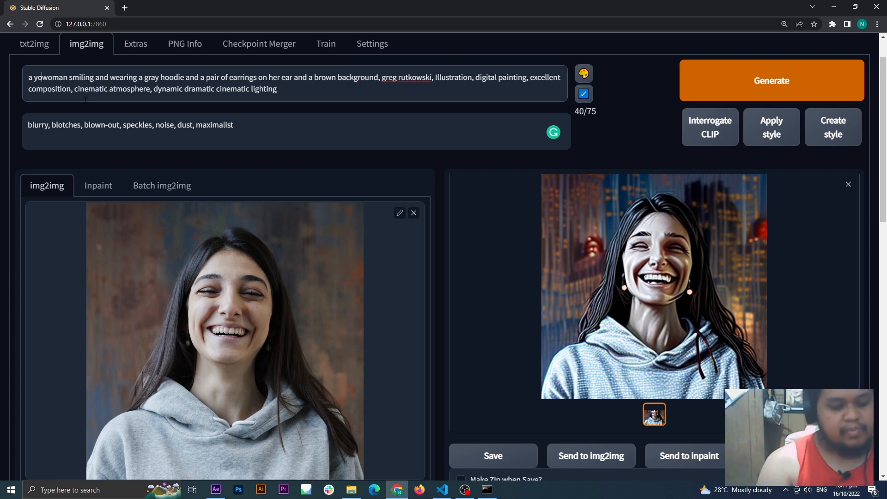
type("ng")
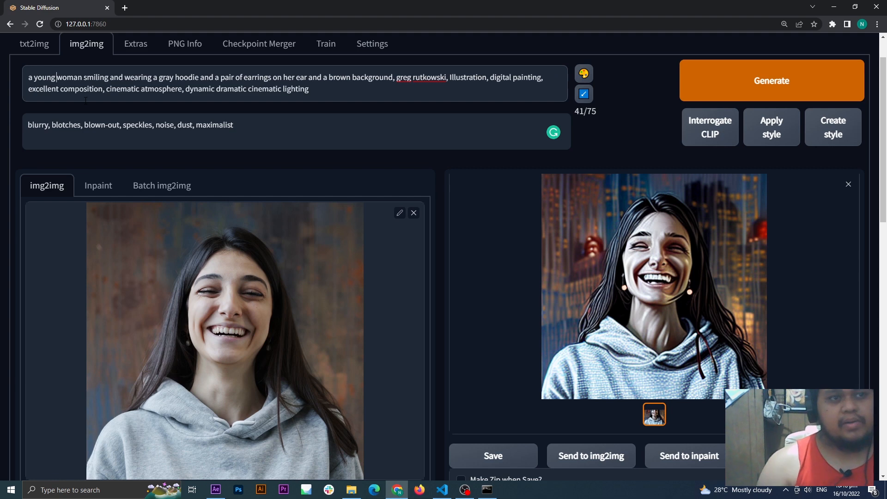
left_click(729, 87)
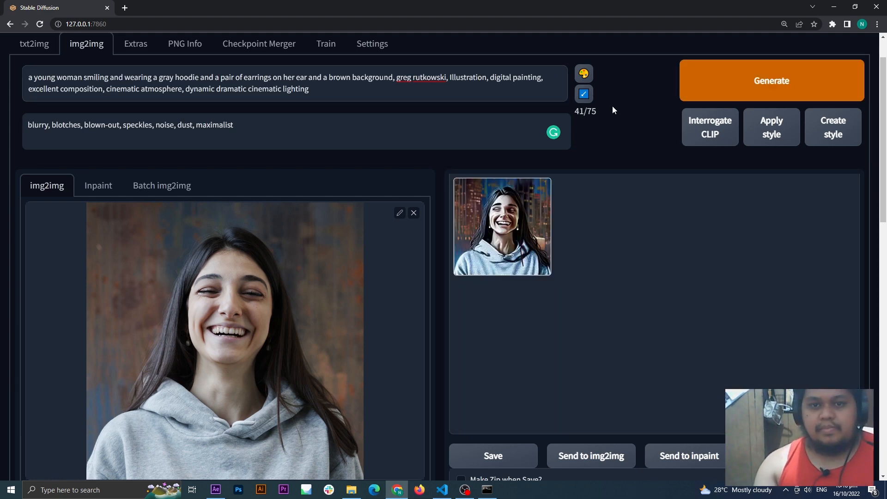
left_click(521, 225)
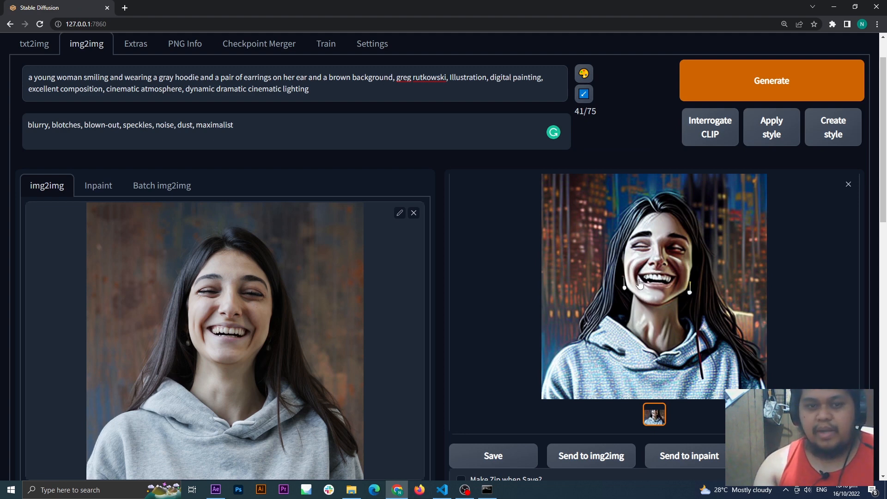
Step: Raise the denoising strength to 0.43 and generate a new image with the same prompts
scroll(495, 305, "down", 9)
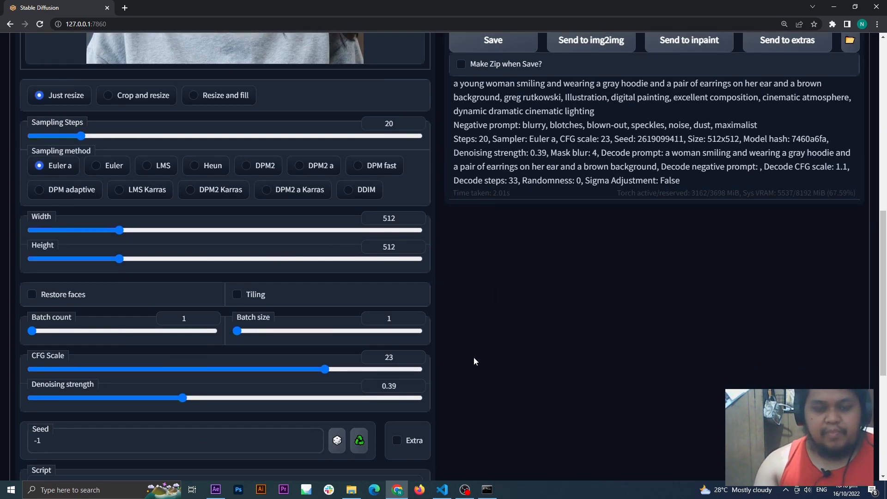
scroll(473, 356, "up", 5)
scroll(473, 356, "down", 6)
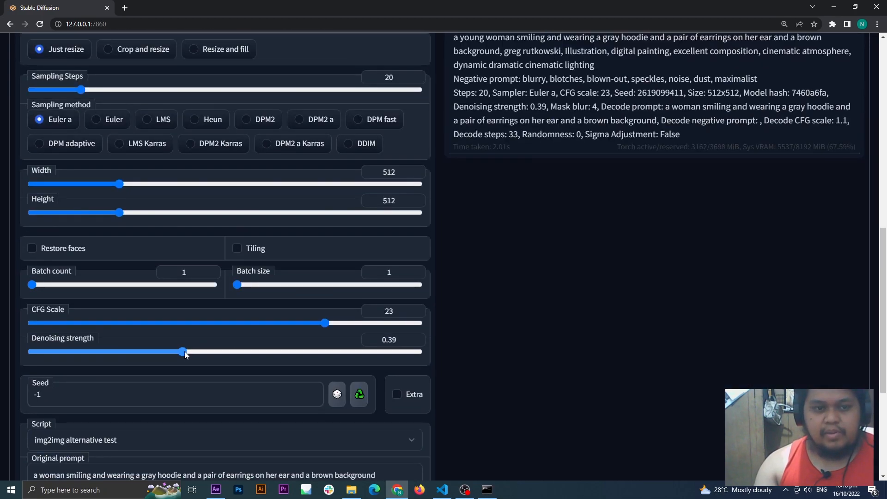
left_click_drag(184, 352, 206, 353)
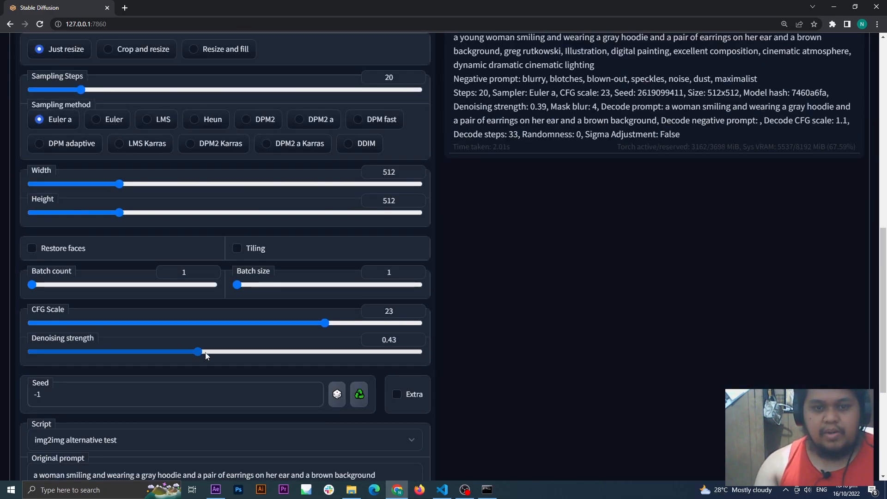
scroll(206, 354, "up", 10)
left_click(727, 88)
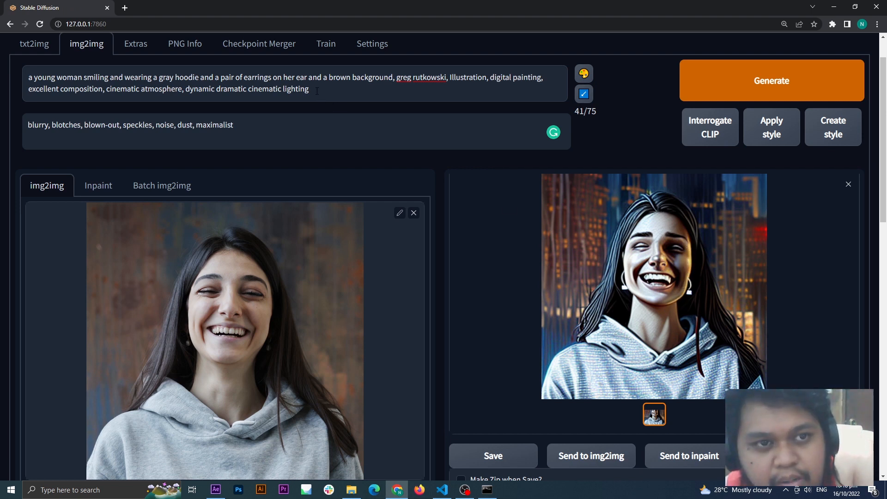
Step: Review the "dynamic dramatic cinematic lighting" wording against the enlarged generated image and check its generation settings
left_click_drag(317, 91, 188, 89)
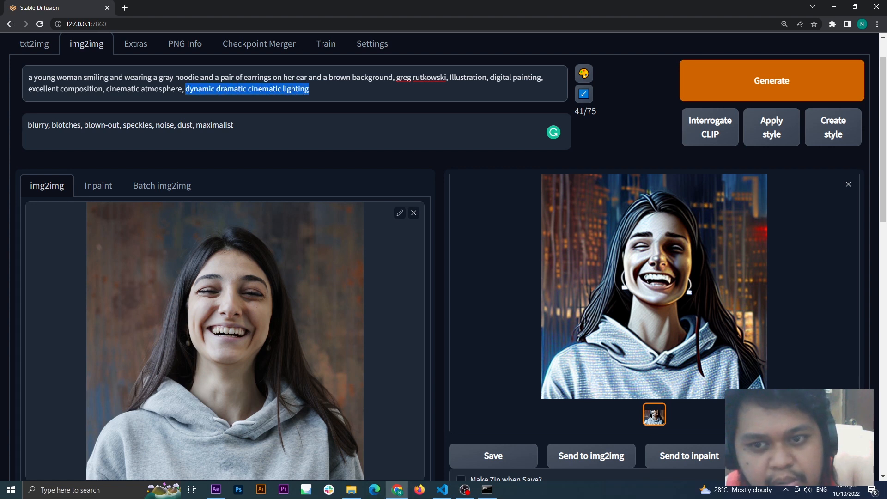
left_click(311, 90)
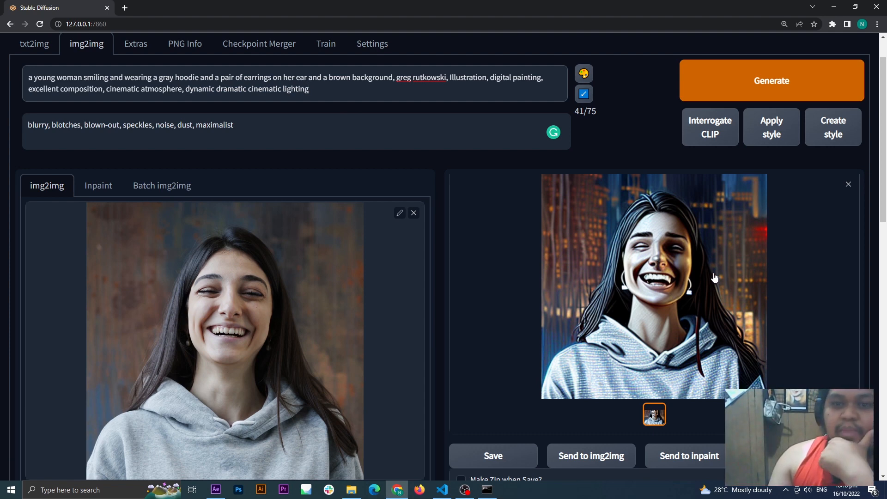
left_click(672, 267)
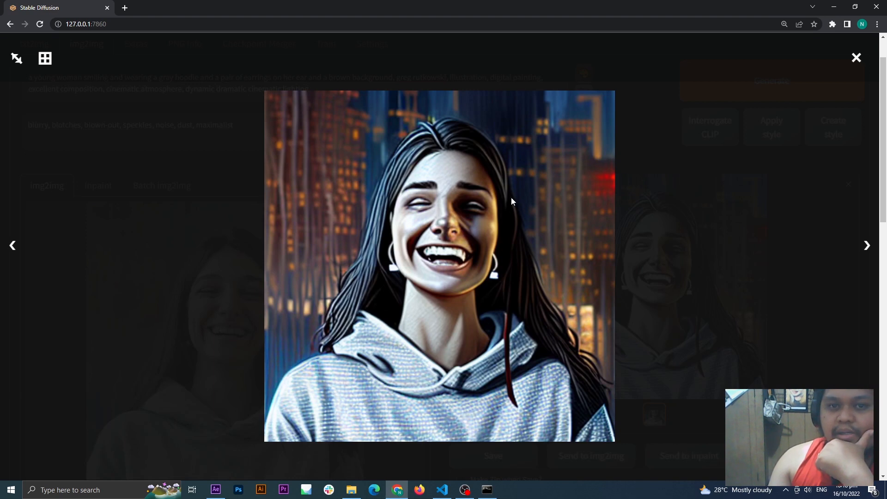
left_click(714, 205)
scroll(458, 277, "down", 8)
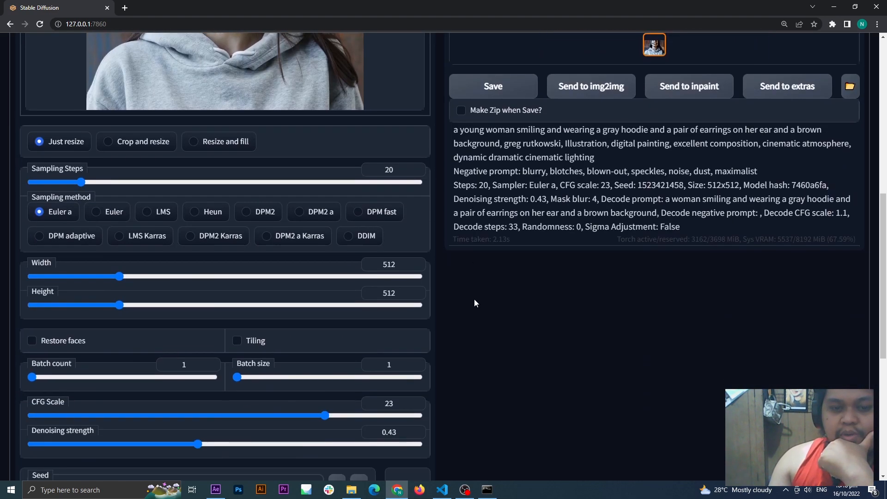
scroll(465, 320, "up", 2)
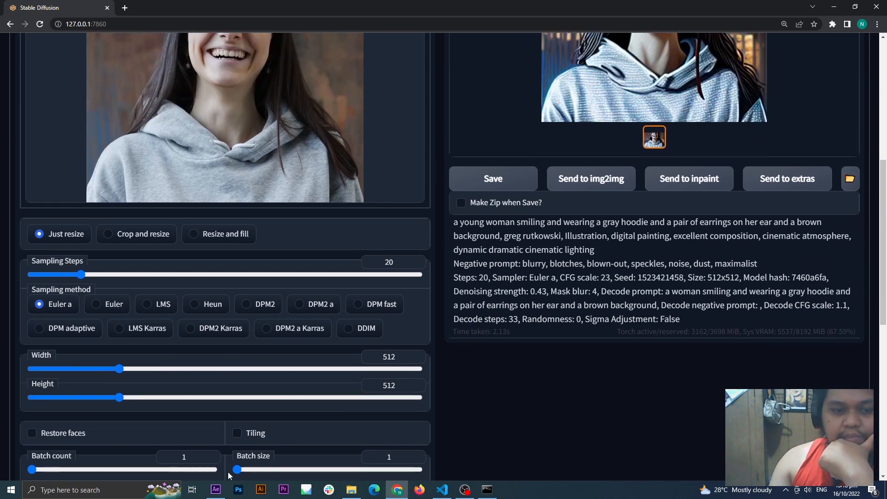
Step: Switch to After Effects to check the AE_frame_Blending composition's width and height, and return to Stable Diffusion
left_click(222, 489)
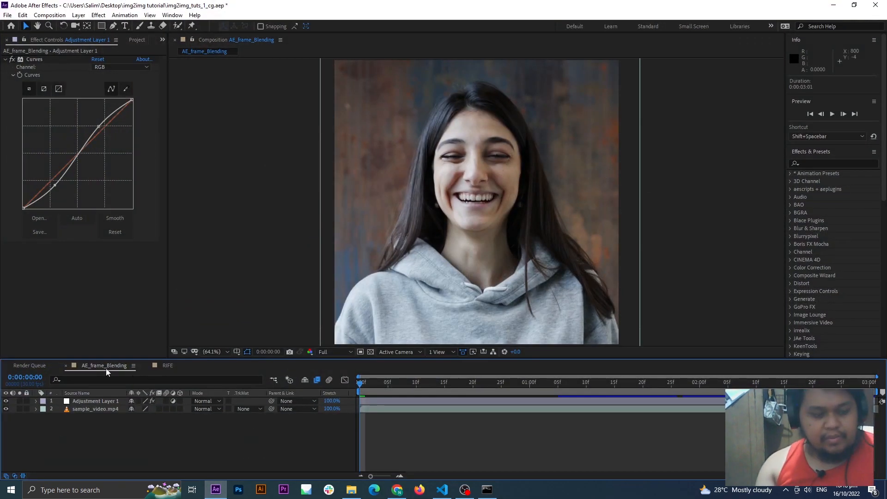
key("ctrl+k")
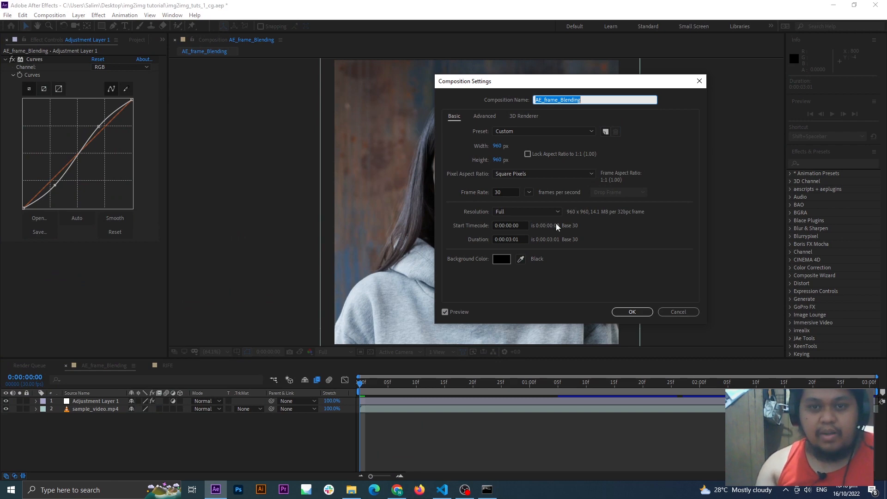
left_click(678, 312)
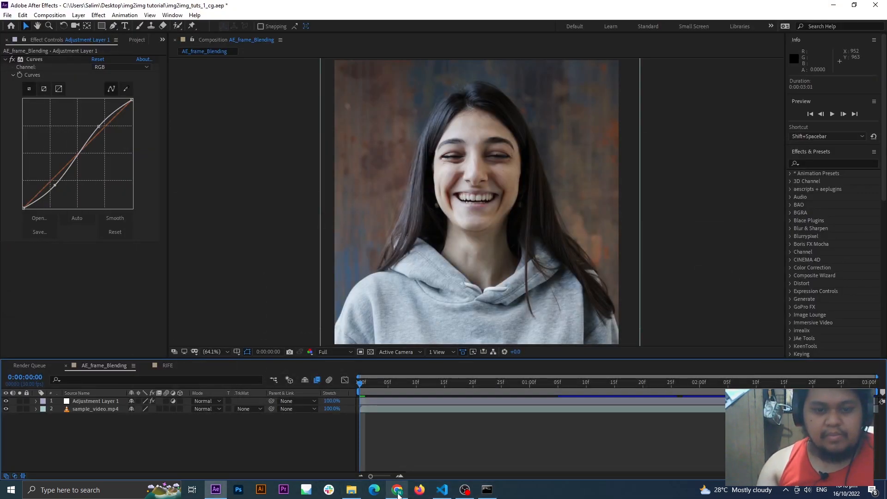
left_click(396, 489)
Step: Set the output width and height to 960 each, generate a new image and open the result
scroll(314, 406, "down", 5)
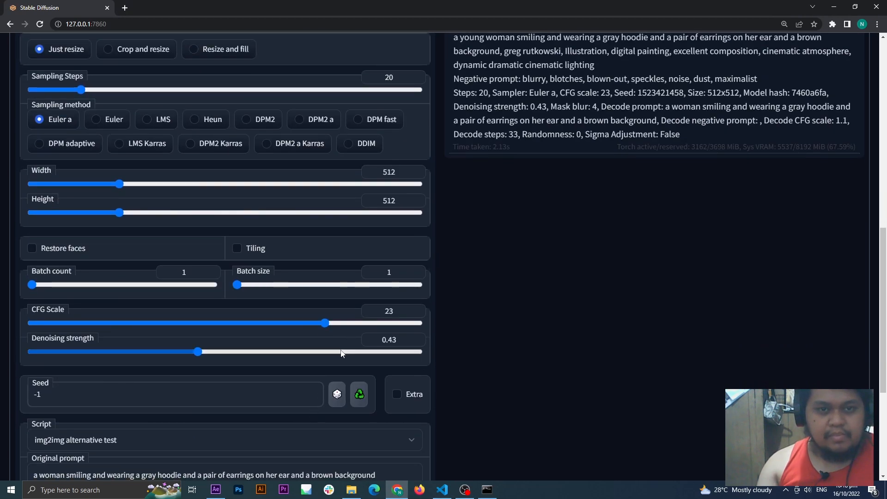
scroll(346, 323, "up", 2)
double_click(354, 263)
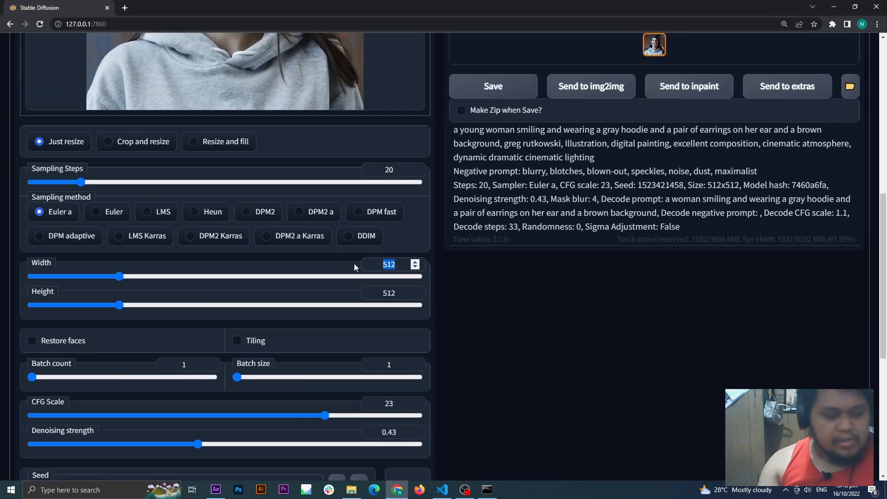
type("960")
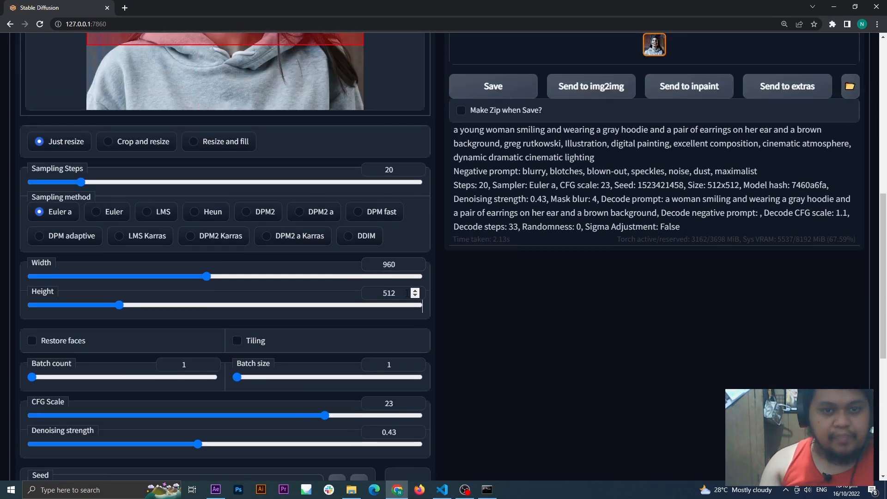
double_click(359, 291)
type("960")
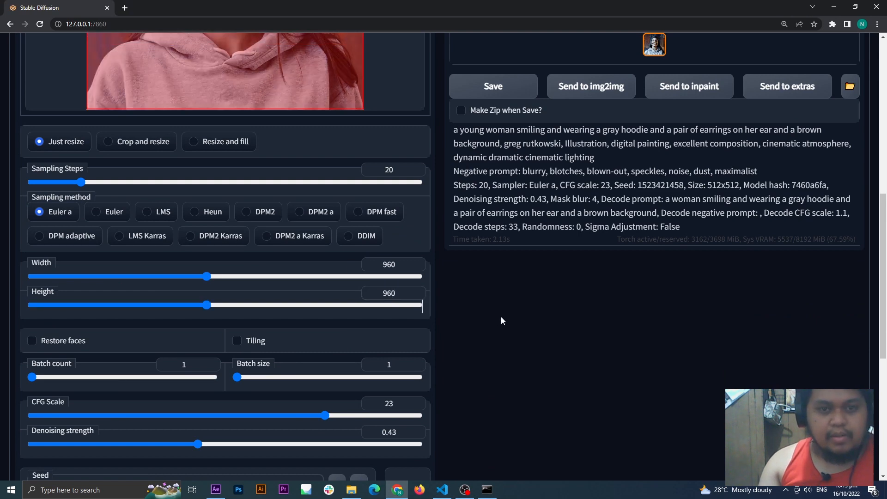
scroll(497, 325, "up", 8)
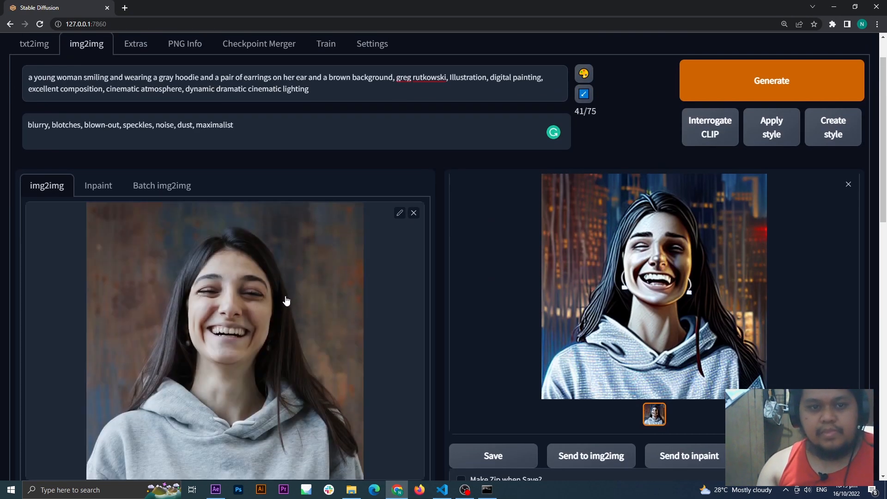
left_click(702, 92)
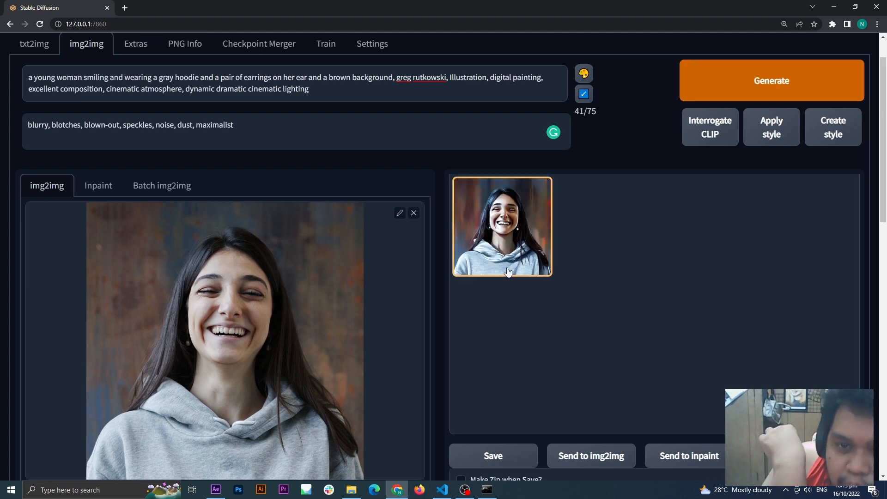
left_click(508, 271)
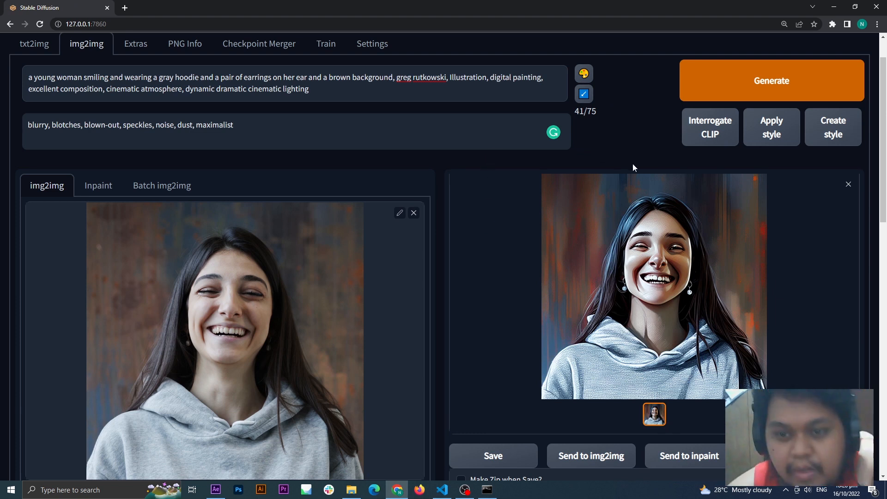
Step: Compare the face, teeth and background of the generated image with the source photo
scroll(557, 306, "down", 1)
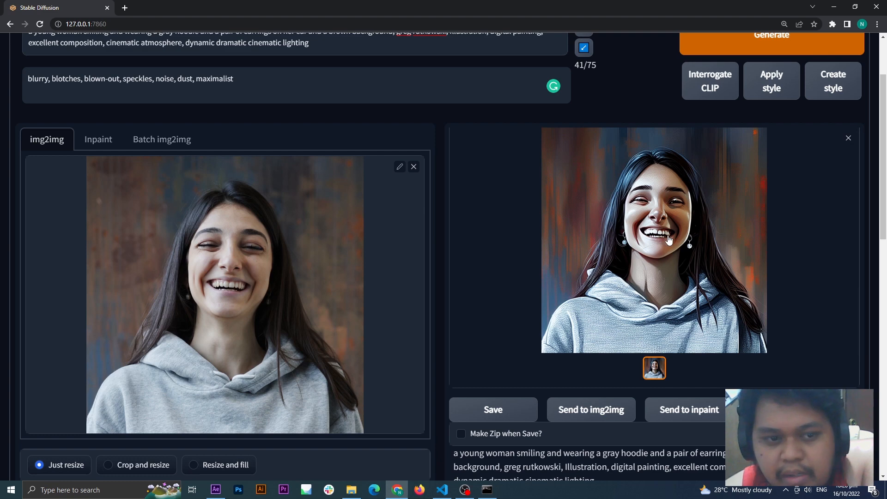
left_click(669, 239)
left_click(669, 232)
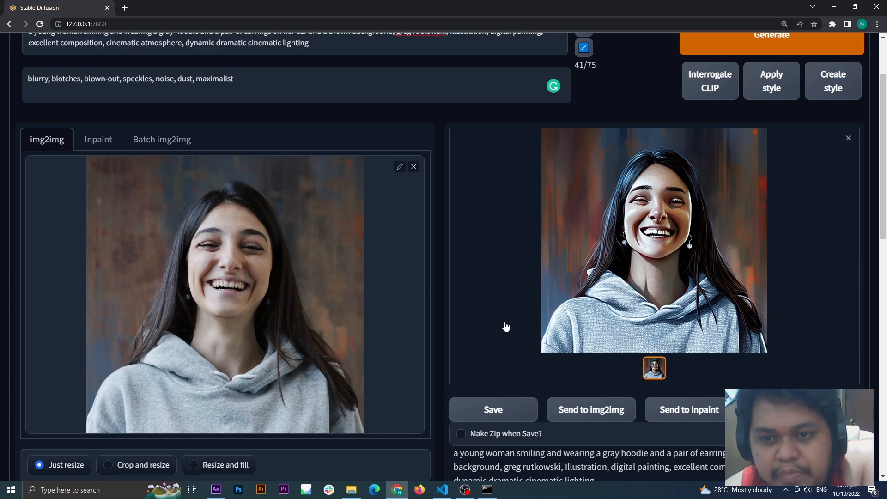
scroll(505, 327, "up", 1)
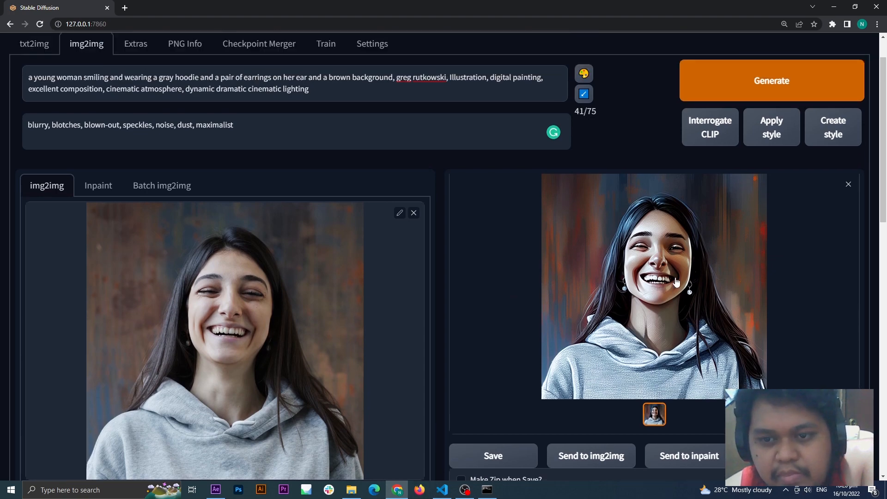
scroll(499, 328, "down", 7)
scroll(499, 328, "up", 7)
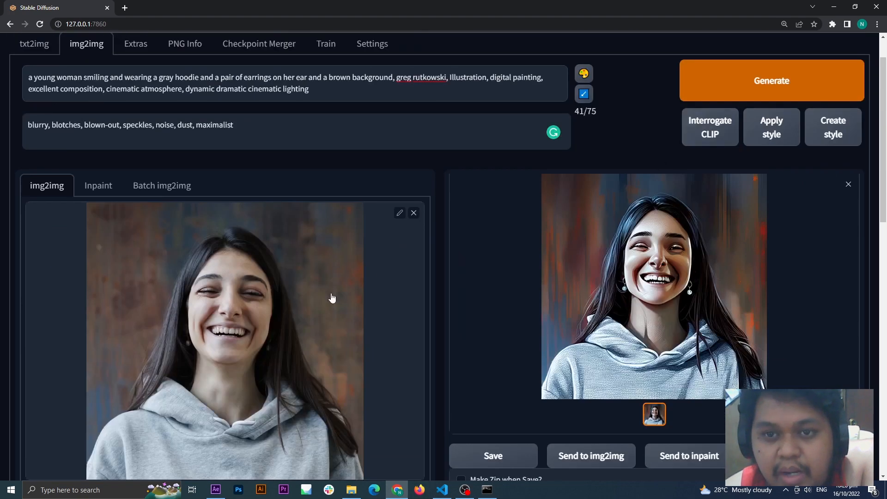
Step: Add "bad teeth" to the end of the negative prompt, generate a new image and open the result
scroll(395, 321, "down", 8)
scroll(395, 322, "down", 3)
scroll(414, 168, "up", 2)
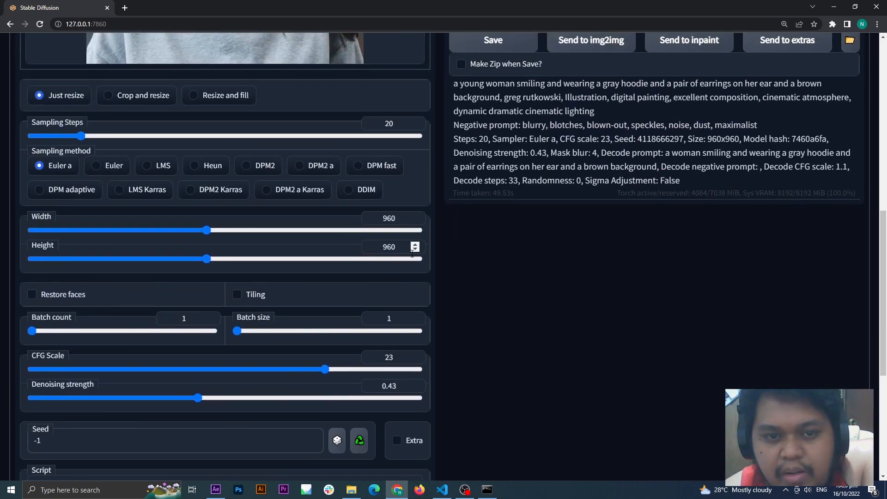
scroll(558, 280, "up", 6)
scroll(558, 280, "up", 2)
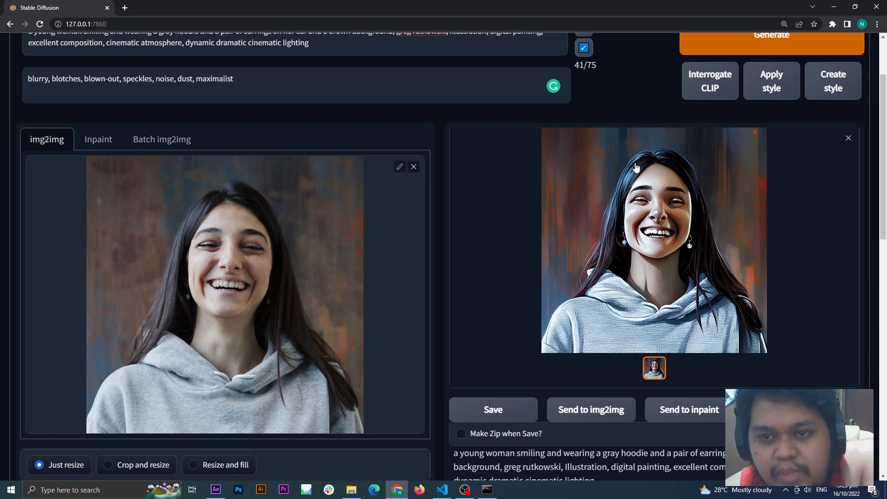
scroll(561, 283, "down", 2)
scroll(560, 283, "up", 3)
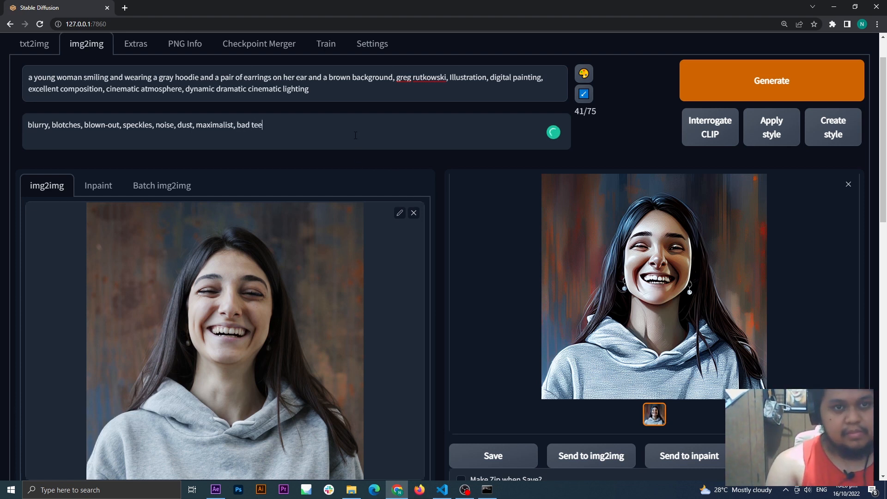
left_click(736, 88)
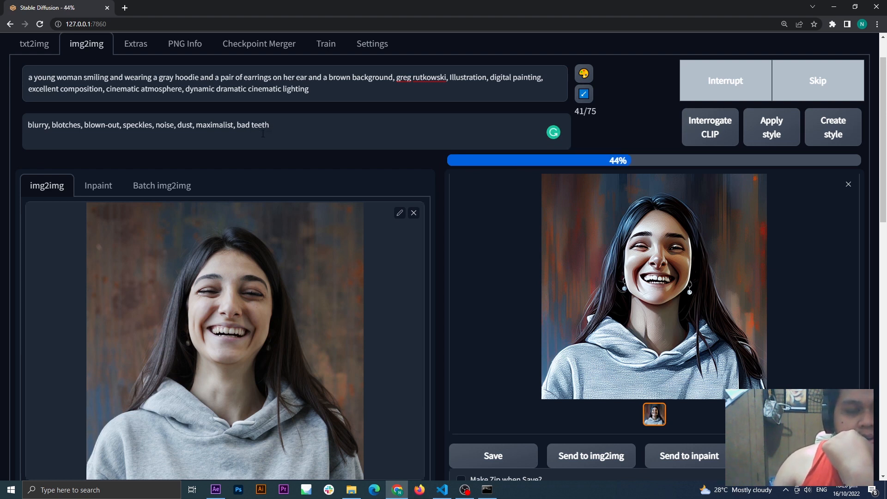
left_click_drag(270, 125, 24, 125)
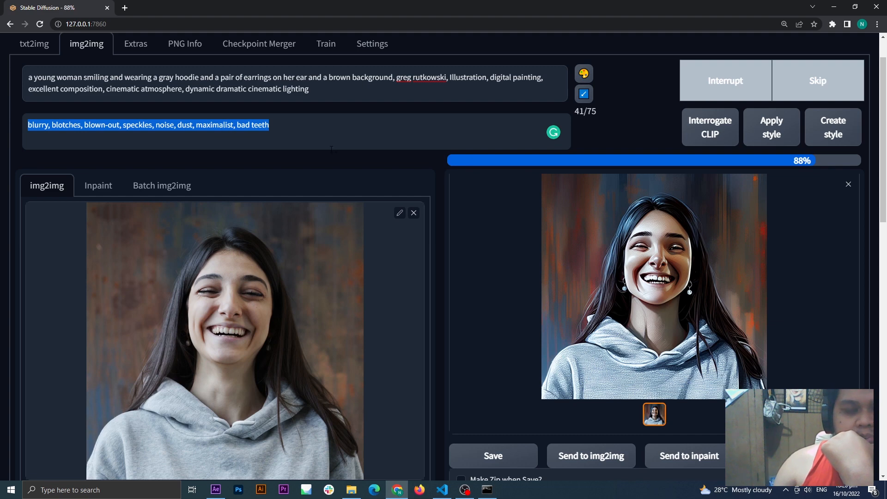
left_click(531, 238)
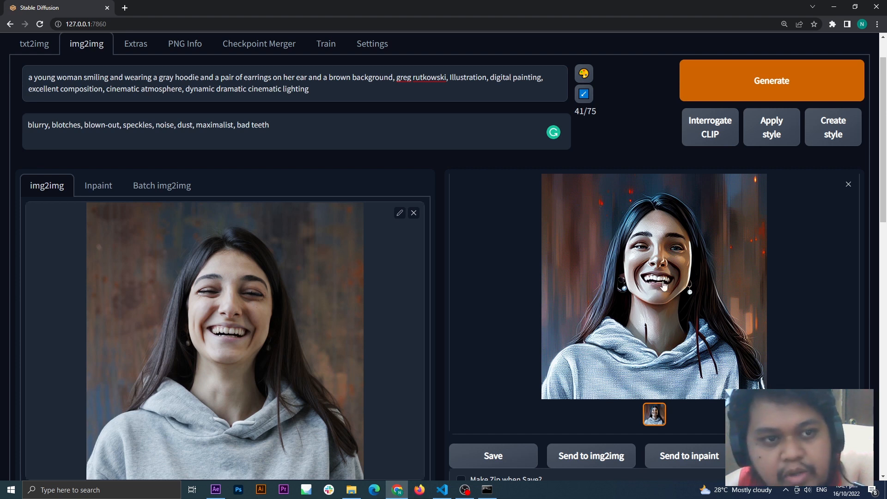
Step: Review the negative prompt's terms from "blurry" through "bad teeth" against the new image
triple_click(116, 133)
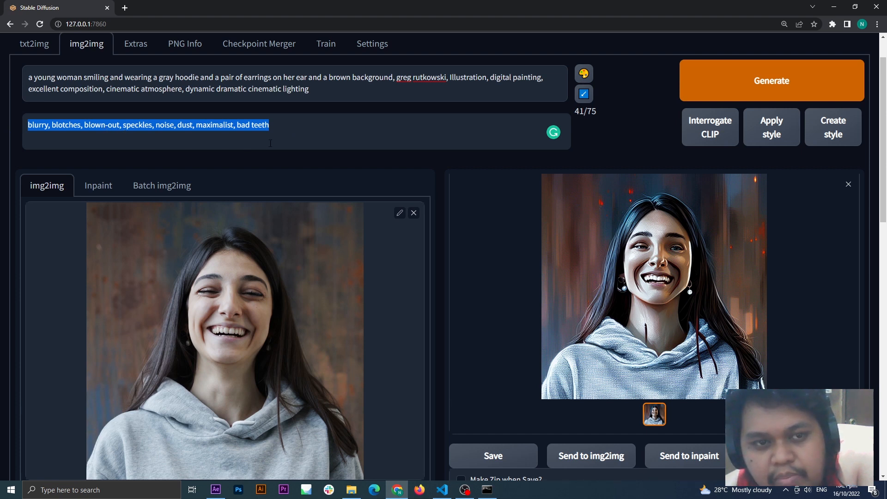
left_click(282, 127)
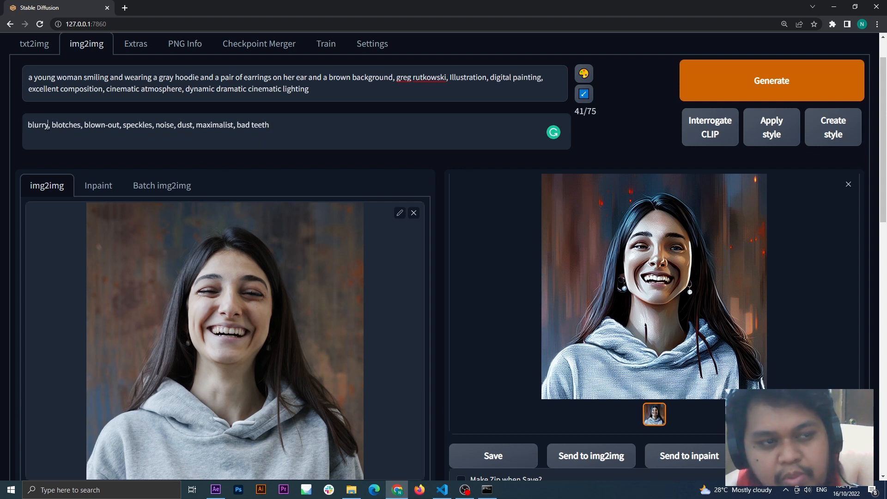
left_click_drag(48, 126, 166, 126)
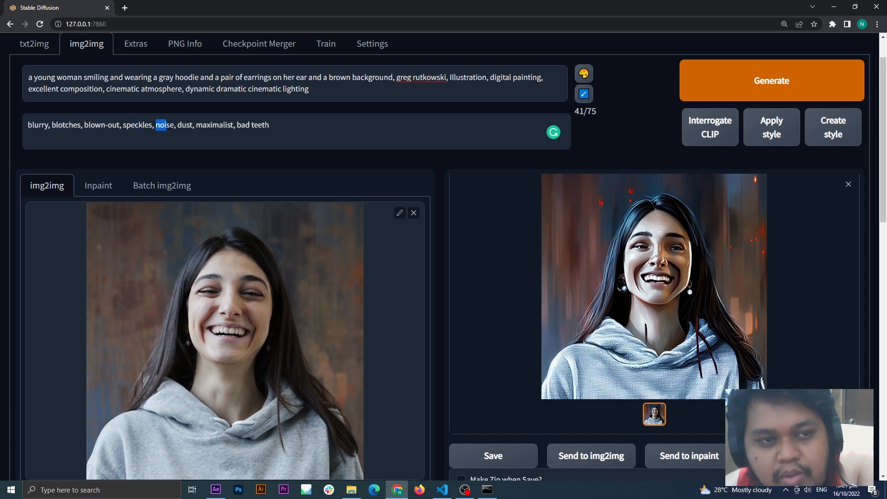
left_click(322, 134)
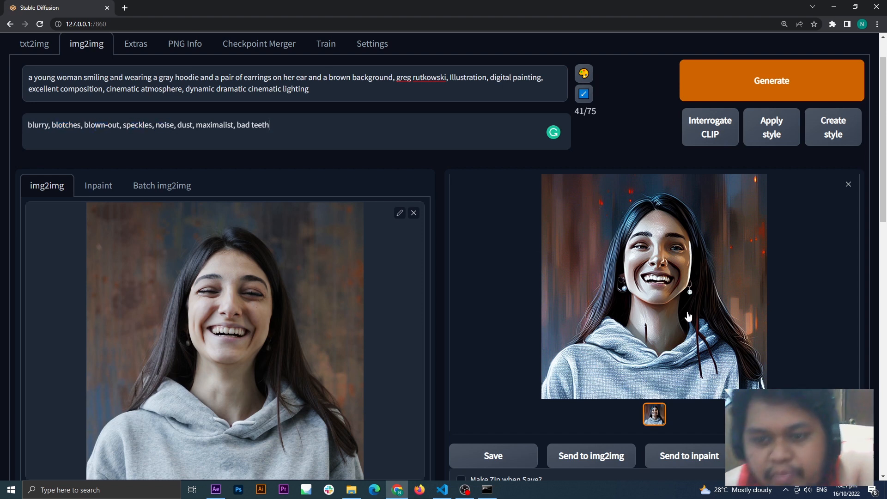
Step: Enlarge the generated image to inspect its face and teeth, and review its generation settings
left_click(668, 272)
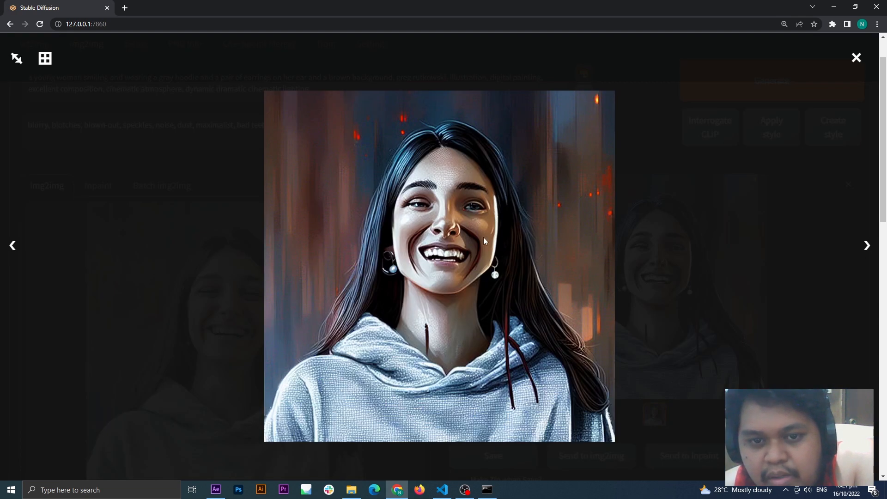
left_click(563, 258)
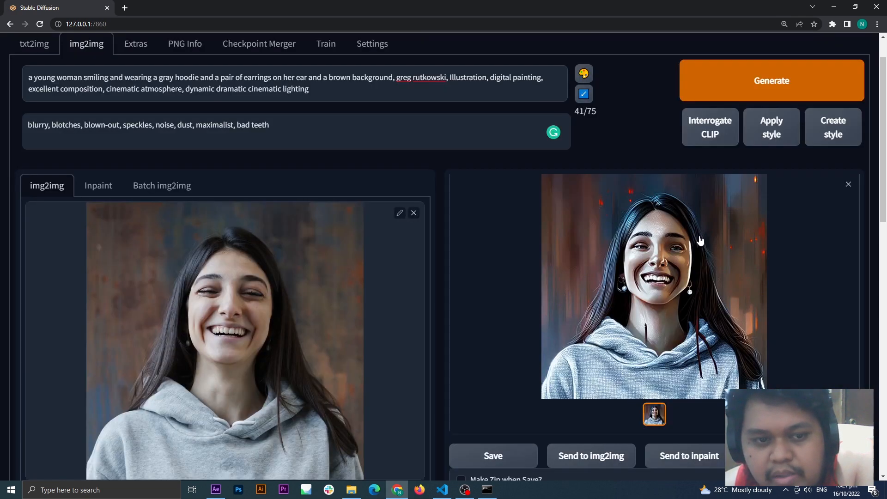
left_click(648, 296)
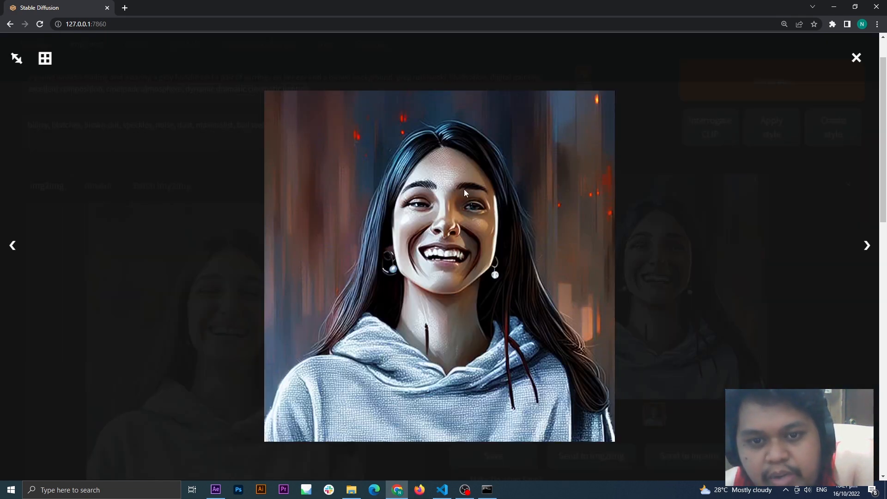
left_click(759, 255)
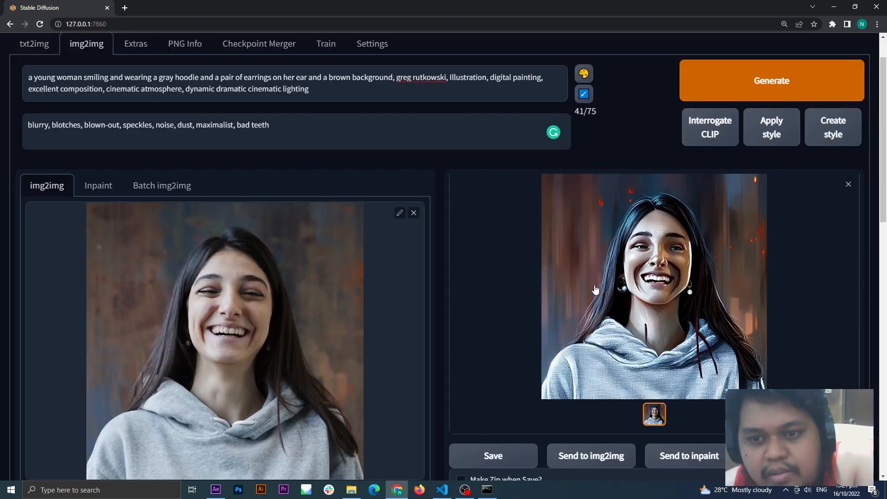
scroll(500, 296, "down", 3)
scroll(500, 296, "up", 4)
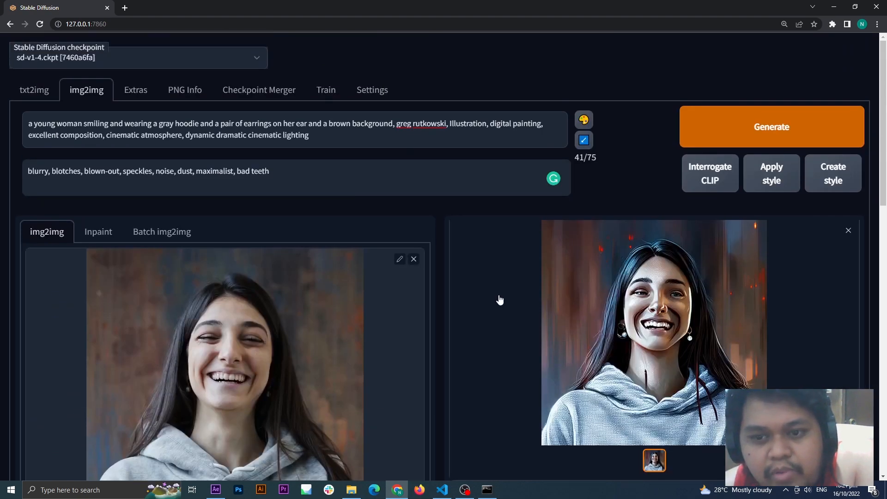
scroll(499, 300, "down", 15)
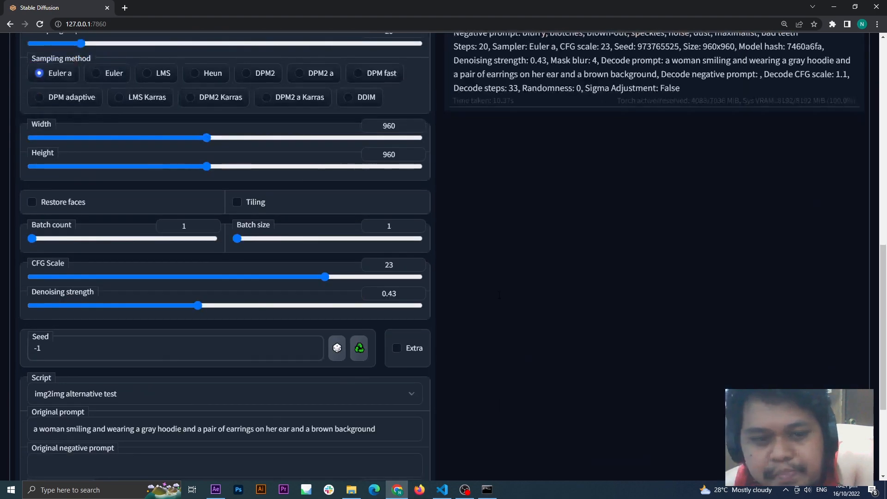
scroll(498, 299, "up", 6)
scroll(499, 298, "up", 10)
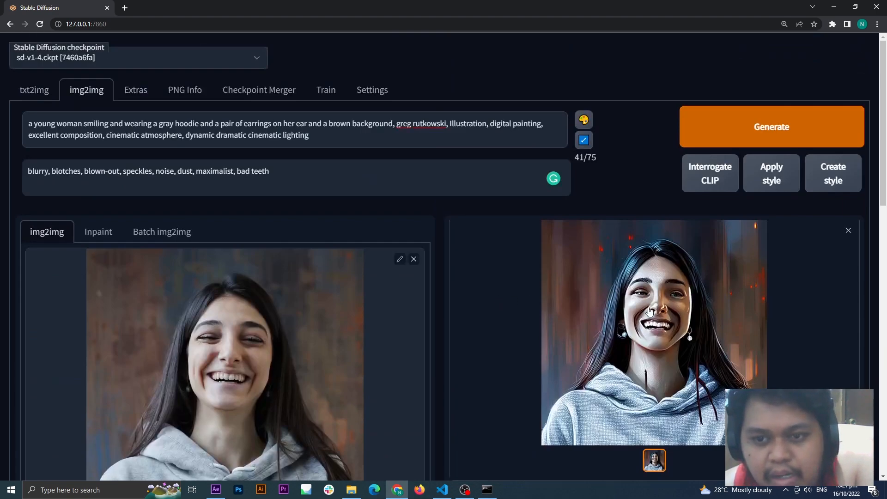
Step: Set the denoising strength to 0.39, generate a new image and open the result
scroll(692, 235, "down", 2)
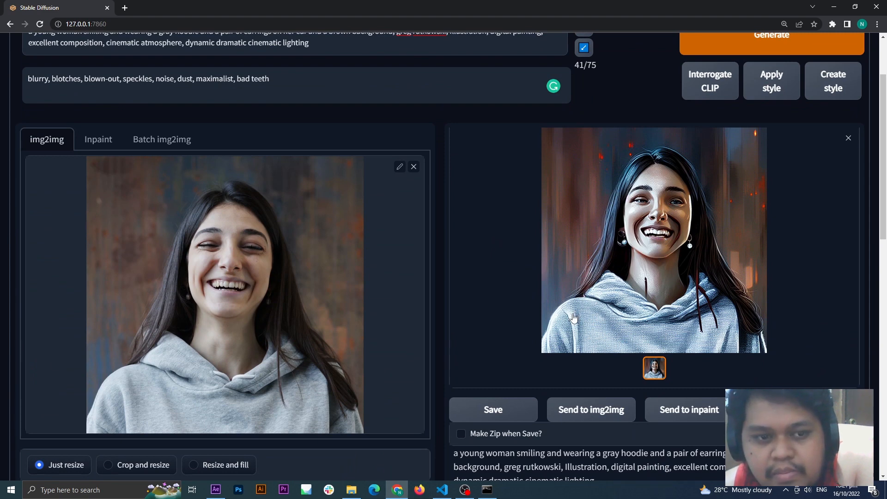
scroll(573, 318, "down", 6)
scroll(426, 337, "down", 2)
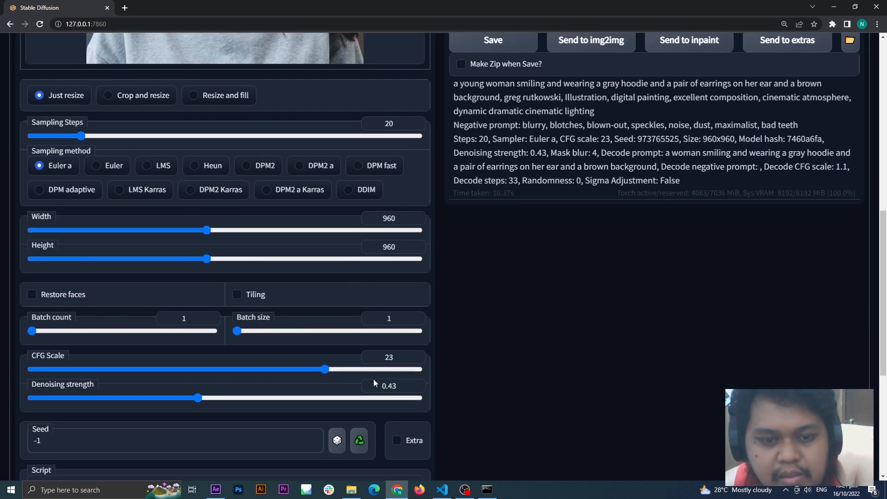
left_click_drag(198, 398, 183, 397)
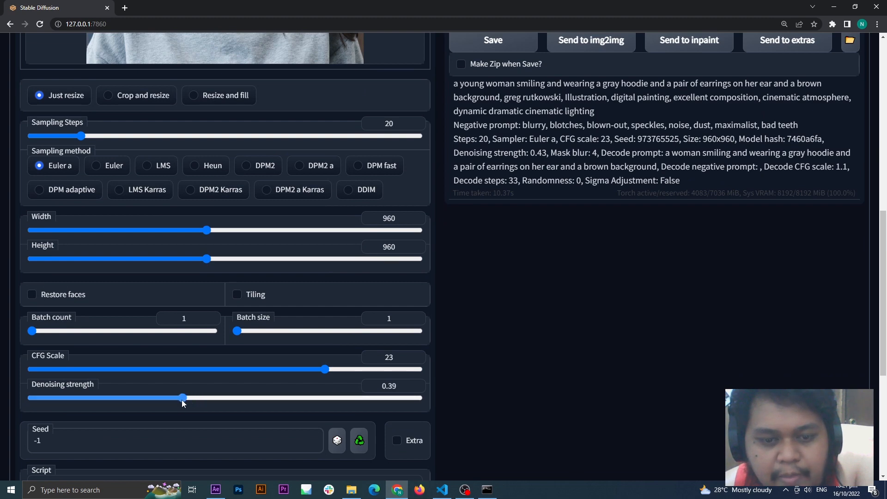
scroll(373, 393, "up", 10)
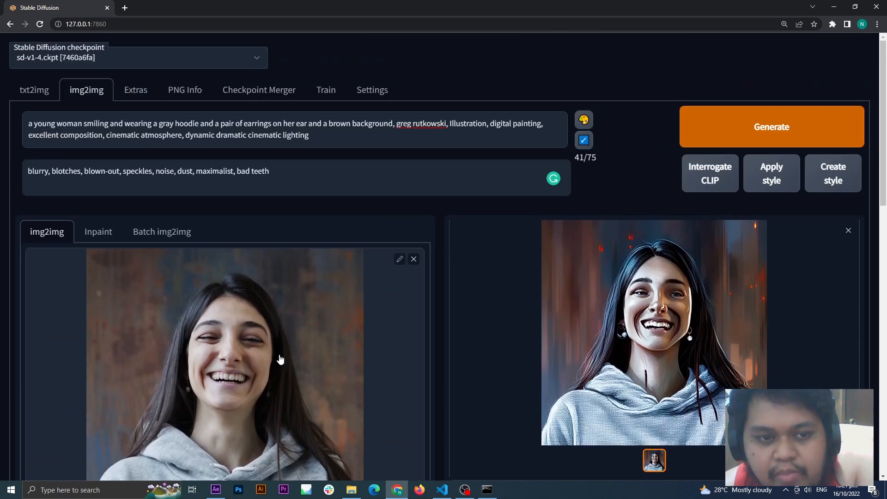
scroll(251, 314, "down", 2)
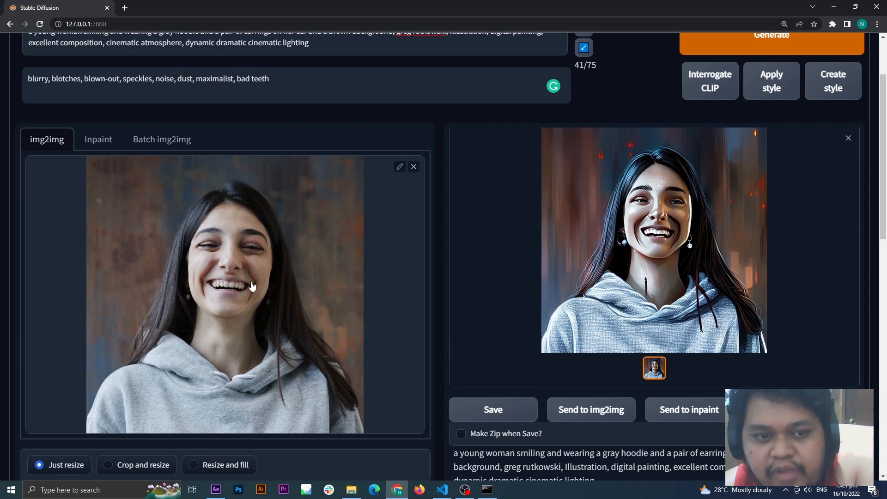
left_click(722, 49)
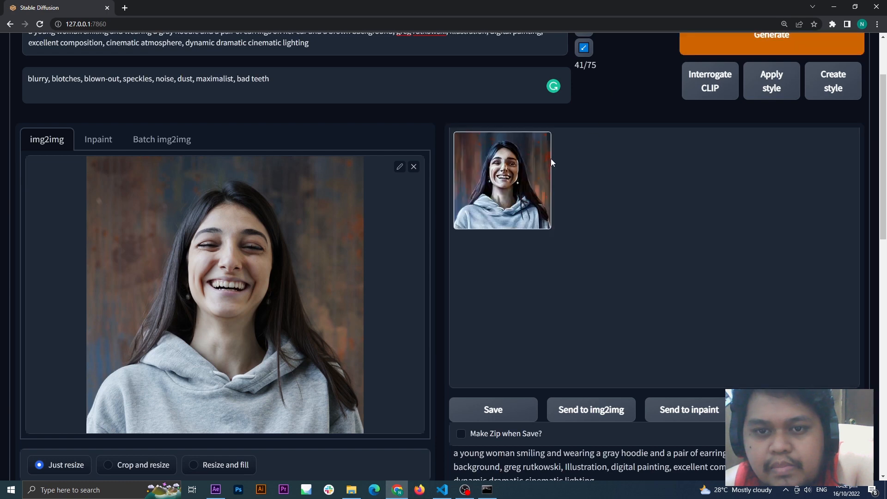
left_click(553, 164)
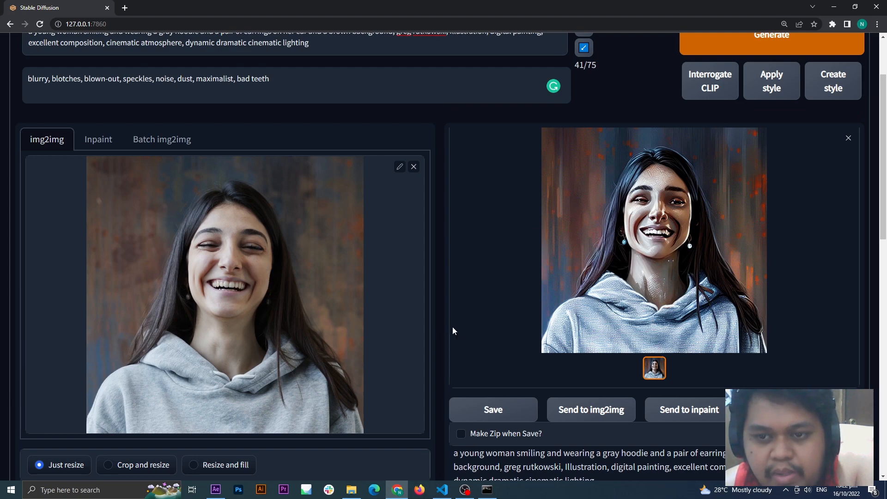
Step: Reuse the seed of the last generated image, and reset the seed to -1 for random seeds
scroll(479, 336, "down", 10)
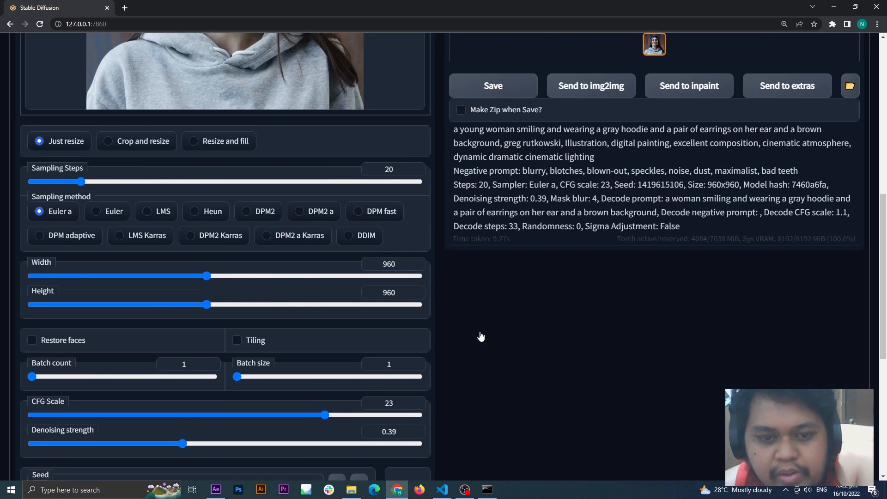
scroll(501, 327, "up", 2)
scroll(479, 317, "down", 1)
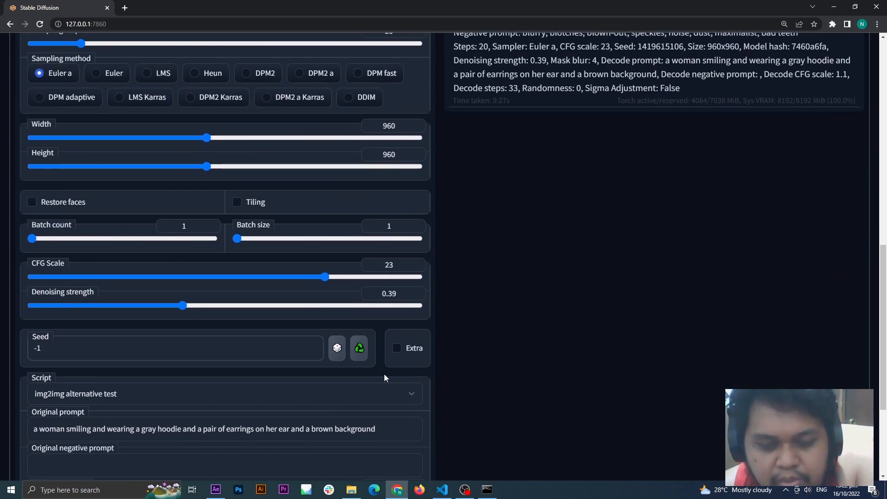
left_click(360, 351)
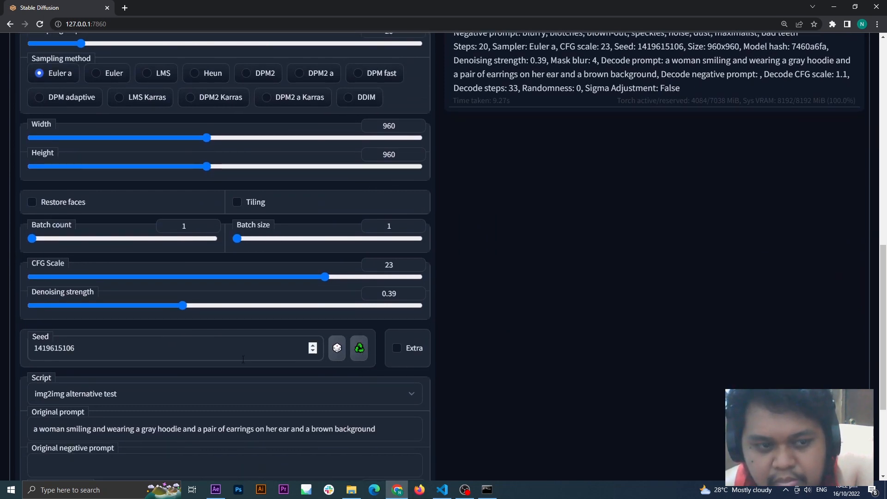
left_click_drag(79, 347, 26, 350)
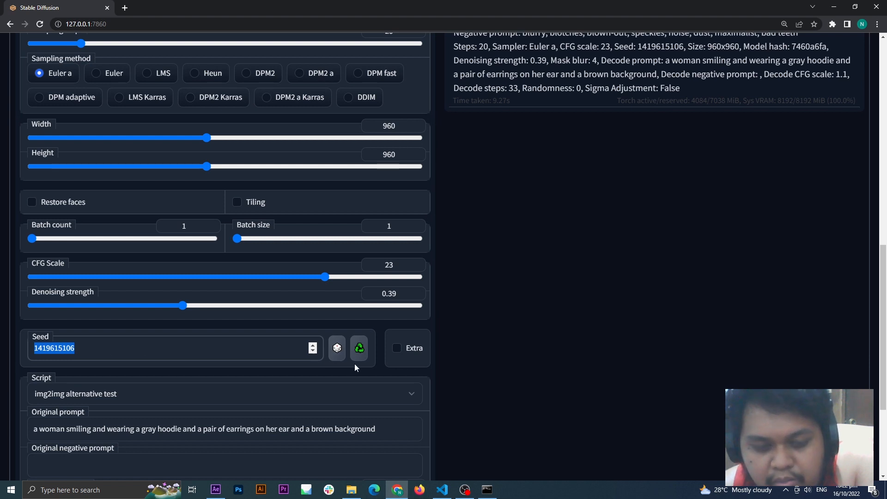
left_click(497, 353)
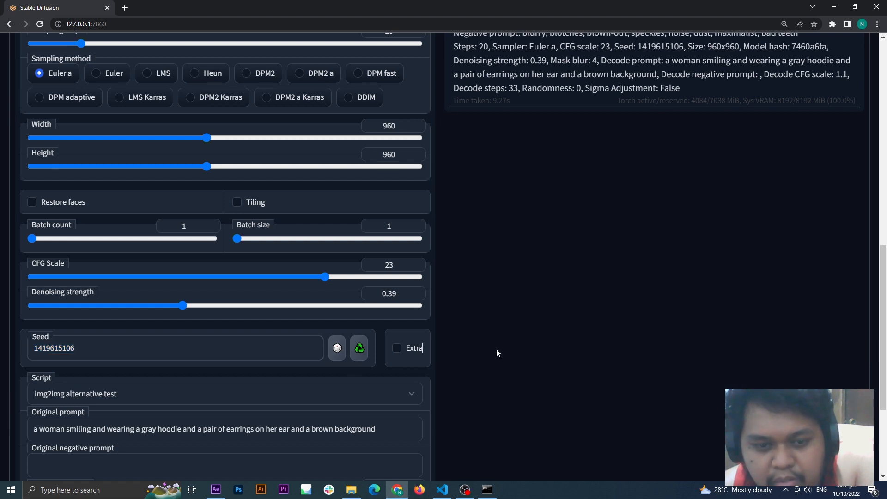
left_click(337, 349)
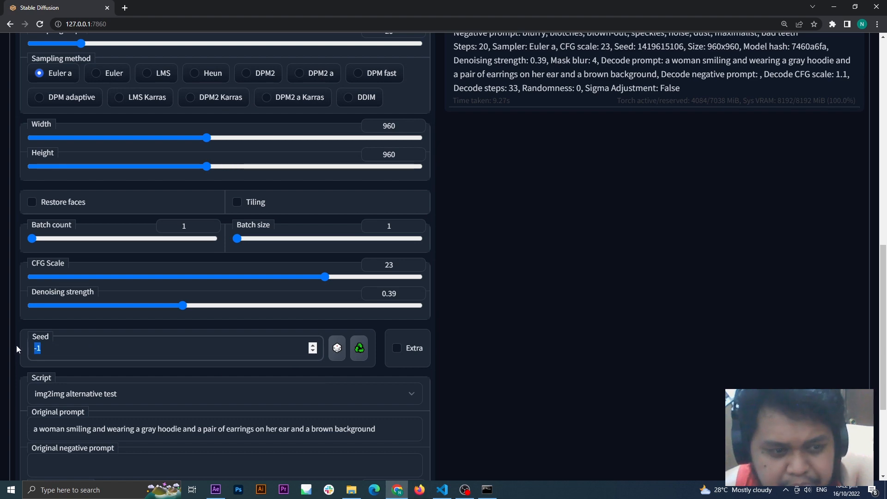
left_click(92, 340)
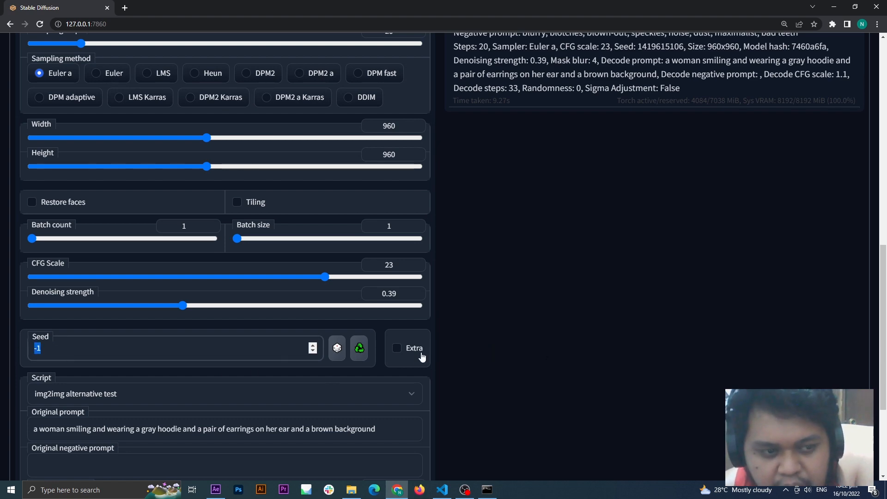
Step: Check the input and output directory settings for Batch img2img, and return to single-image img2img
scroll(422, 356, "up", 15)
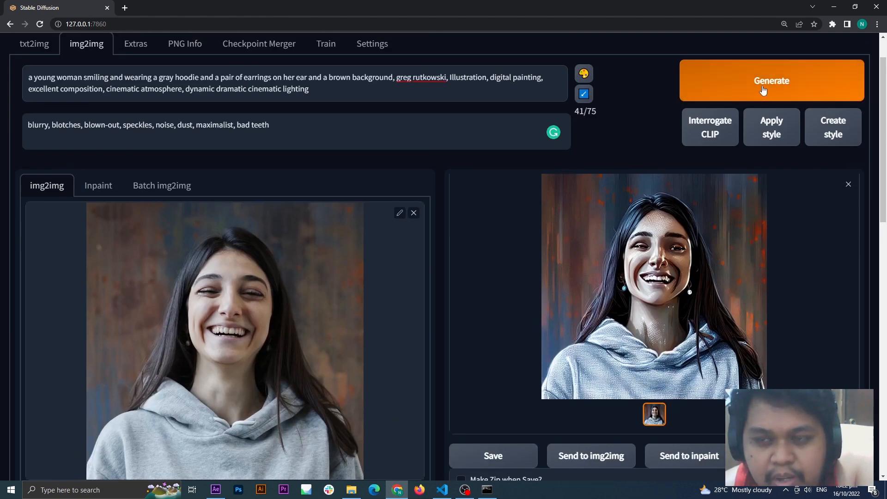
left_click(762, 90)
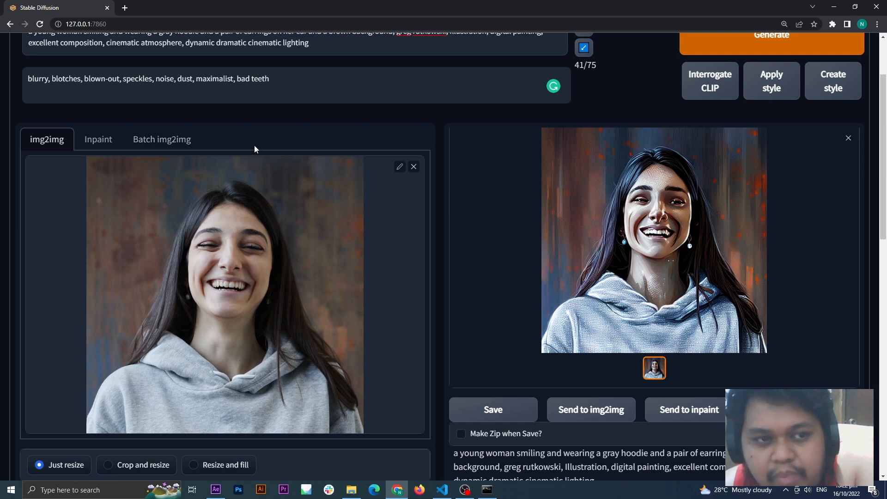
left_click(162, 139)
scroll(138, 229, "up", 1)
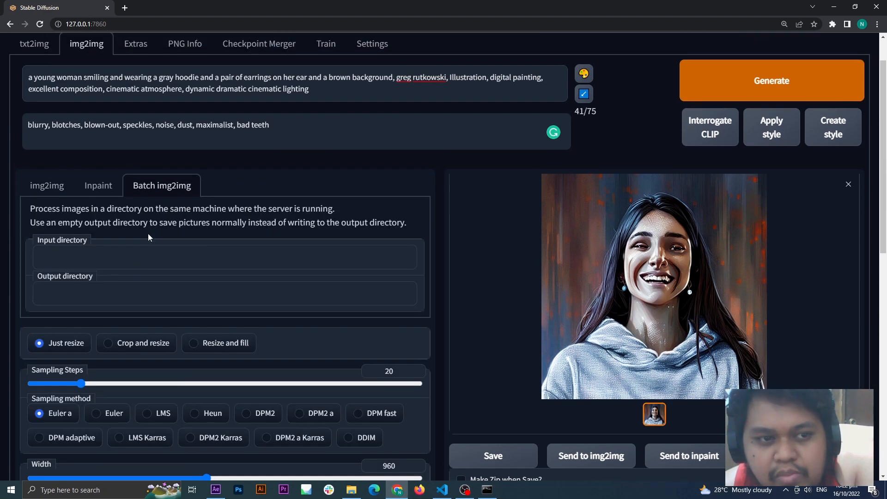
left_click(47, 185)
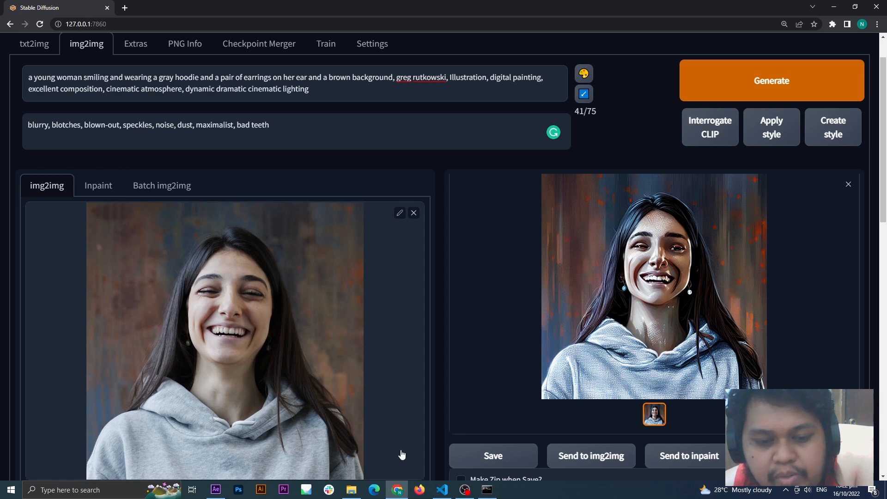
Step: Check all the thinned-out frames in the from_web_GUI input folder in File Explorer, and return to the Stable Diffusion generation settings
left_click(352, 489)
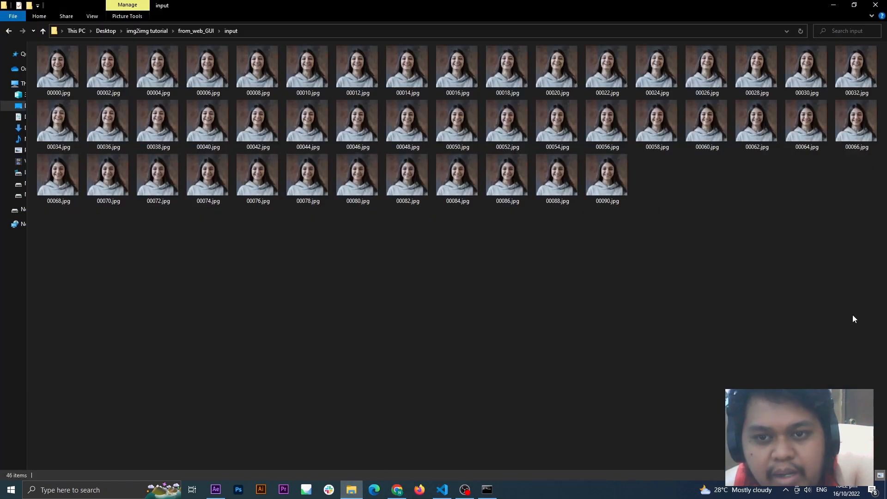
left_click_drag(852, 316, 35, 44)
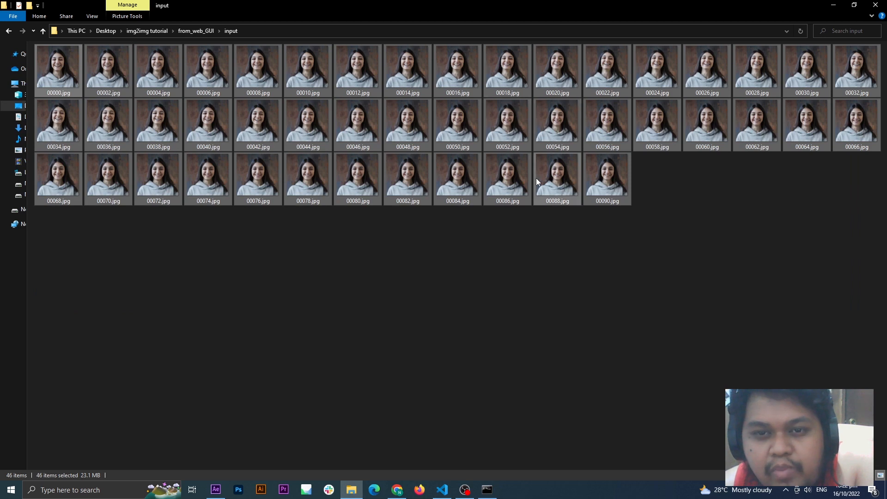
left_click(548, 257)
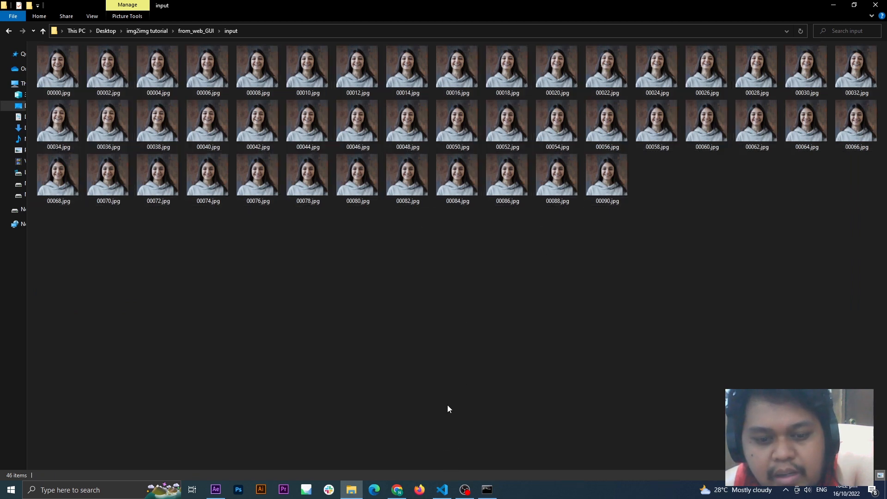
left_click(396, 490)
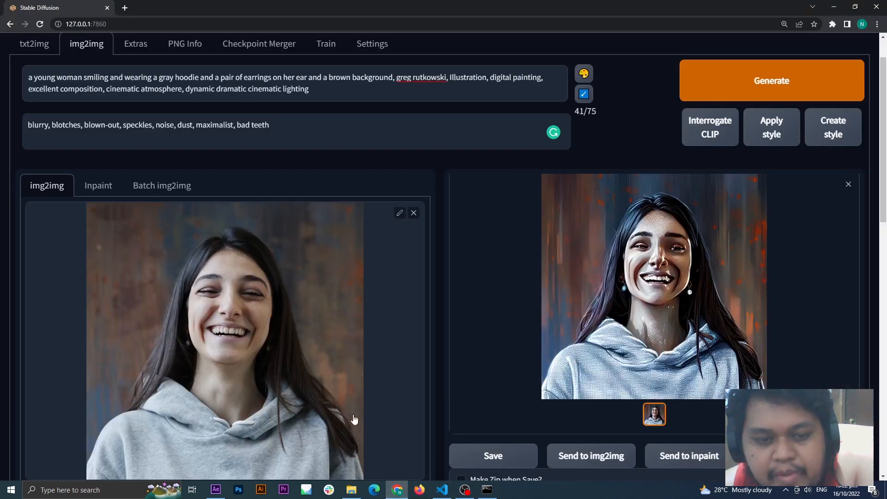
scroll(361, 406, "down", 10)
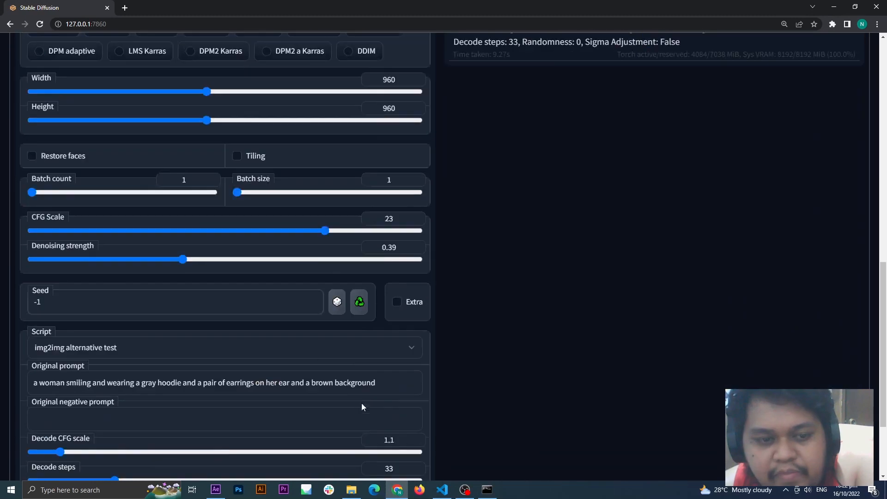
Step: Switch back to the input folder and go through its frames one by one from 00000.jpg to 00016.jpg
left_click(835, 12)
left_click(62, 73)
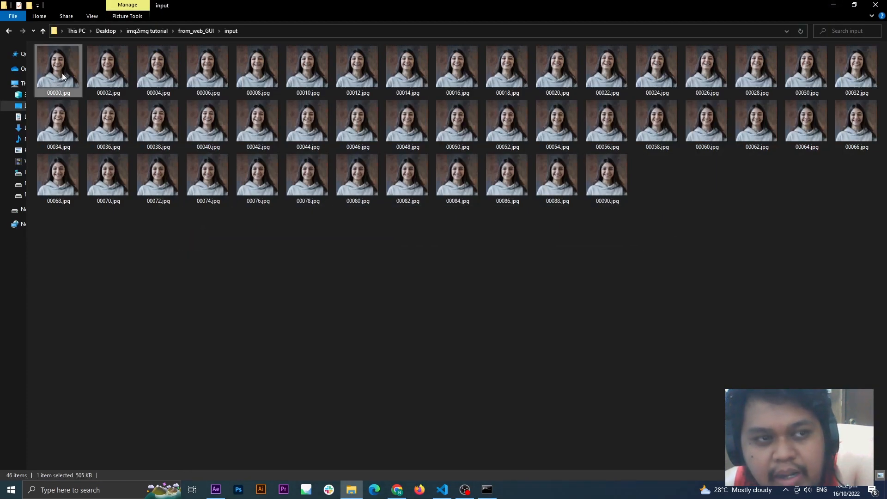
left_click(90, 73)
left_click(157, 75)
left_click(209, 71)
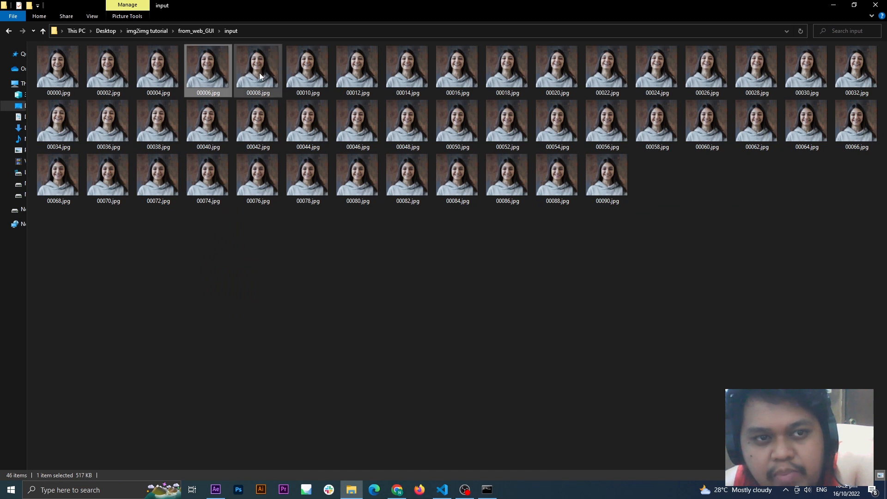
left_click(260, 76)
left_click(318, 79)
left_click(365, 74)
left_click(407, 78)
left_click(462, 78)
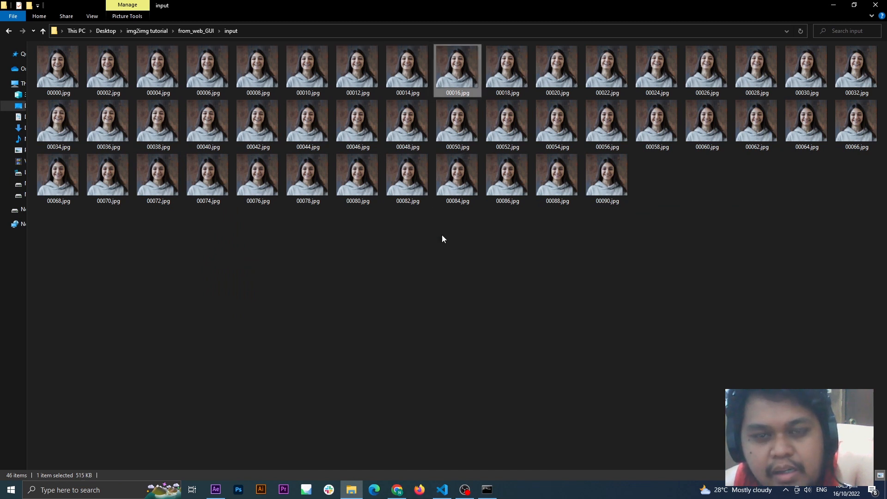
left_click(442, 238)
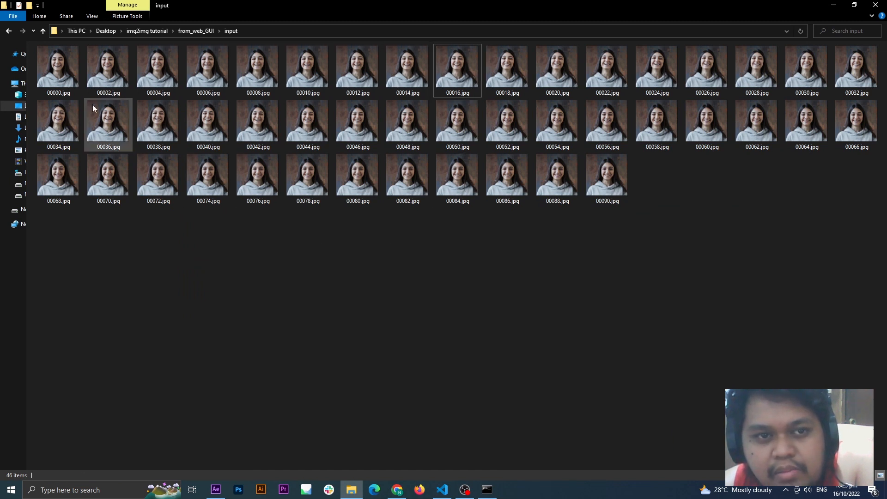
Step: Open frame 00000.jpg in the image viewer, browse through the following frames, and close the viewer and the folder view
double_click(65, 72)
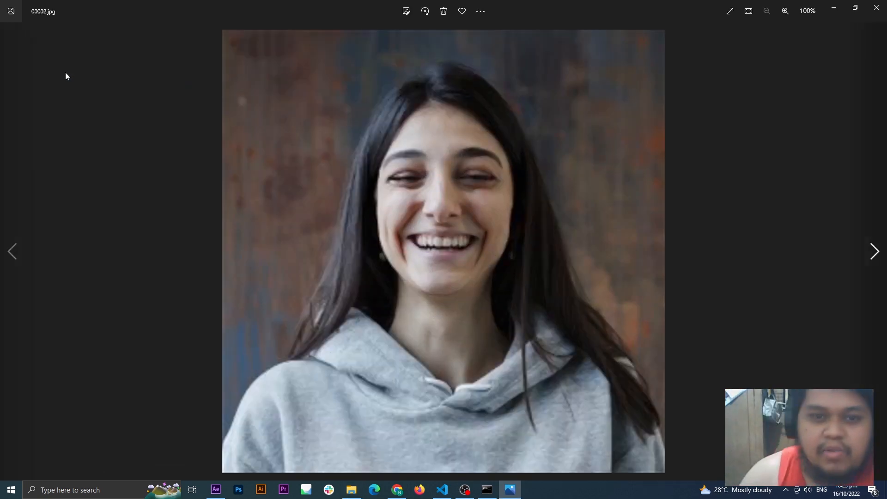
key("Right")
key("Right")
key("Right")
key("Right")
key("Right")
key("Right")
key("Right")
key("Right")
key("Right")
key("Right")
key("Right")
key("Right")
key("Right")
key("Right")
key("Right")
key("Right")
key("Right")
key("Right")
key("Right")
key("Right")
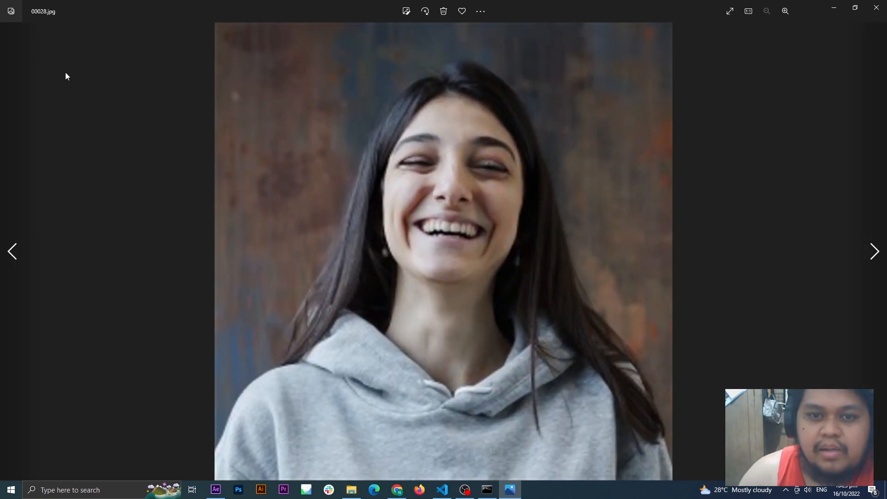
left_click(875, 7)
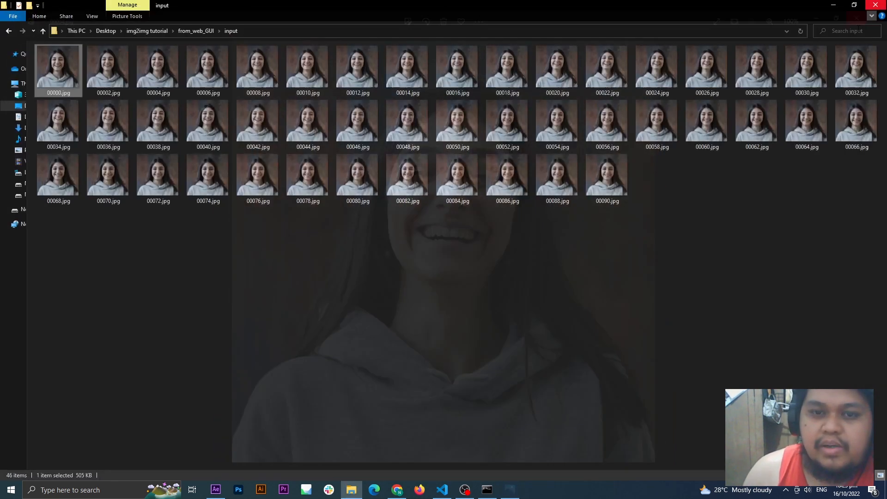
left_click(834, 7)
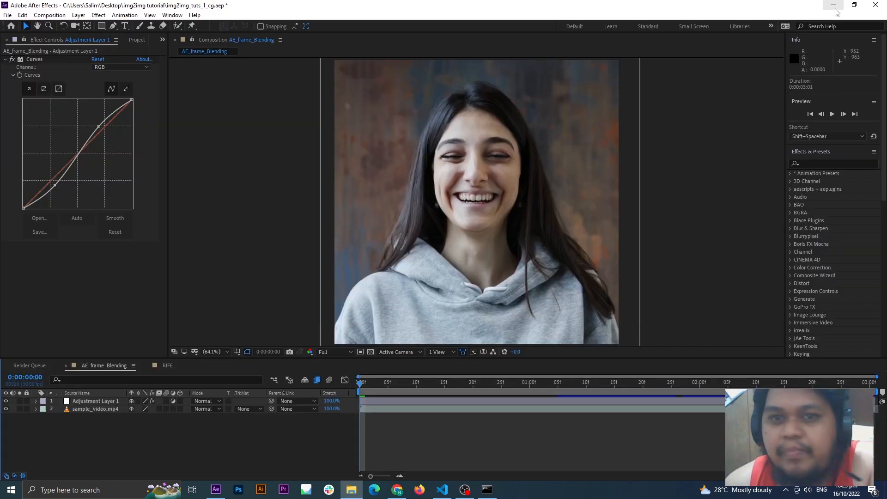
left_click(397, 490)
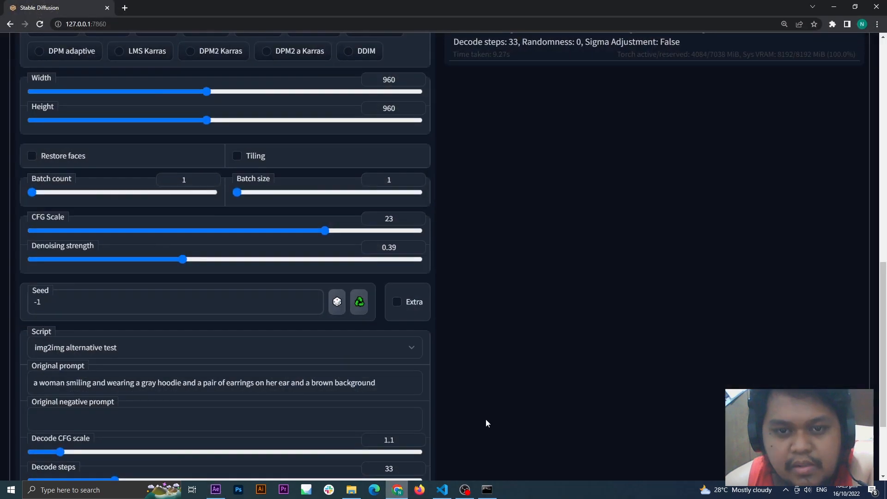
scroll(467, 367, "down", 2)
scroll(500, 293, "up", 9)
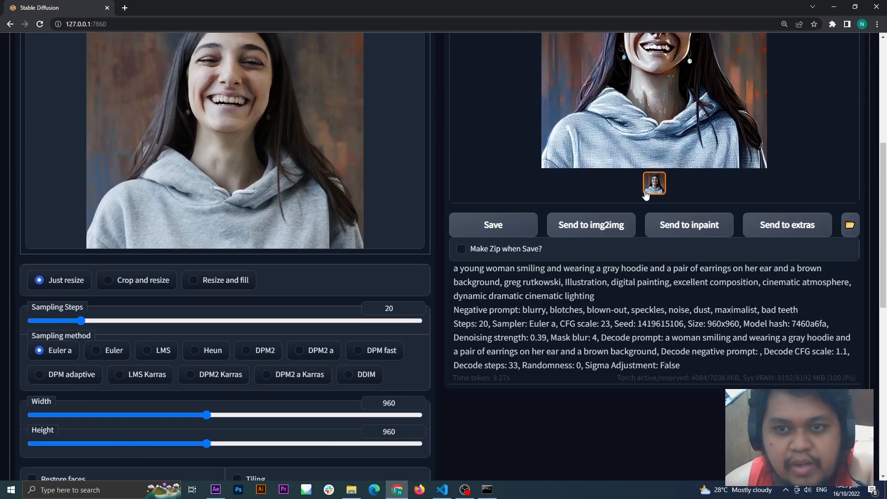
scroll(646, 194, "up", 4)
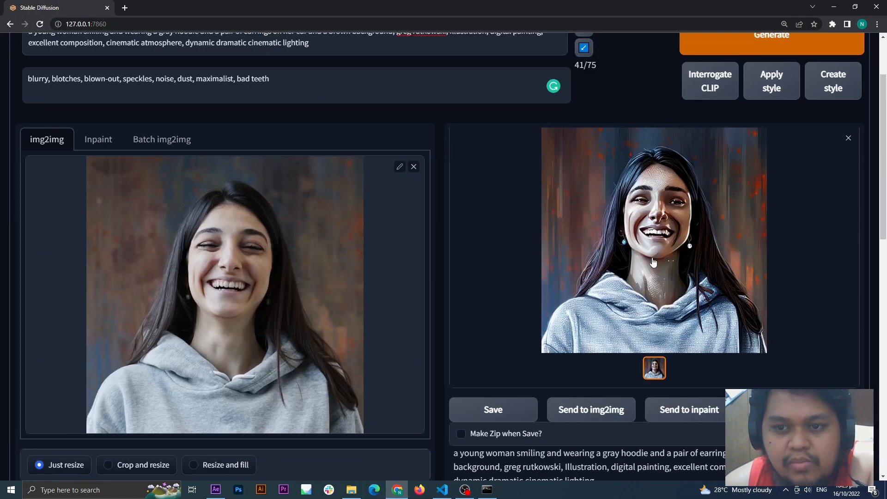
scroll(653, 262, "down", 9)
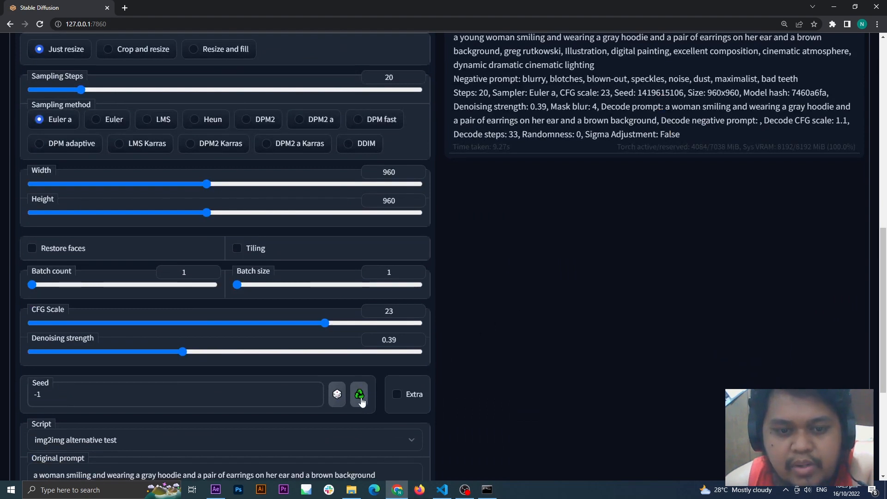
left_click(360, 397)
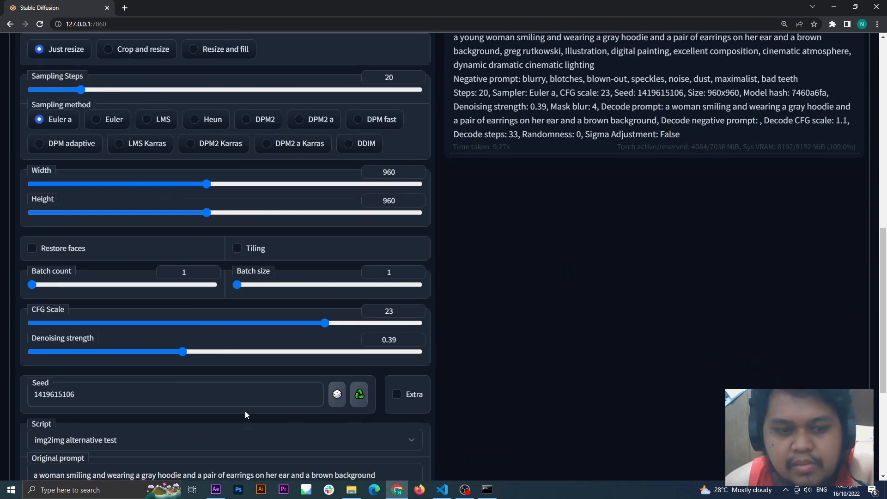
left_click_drag(103, 395, 32, 395)
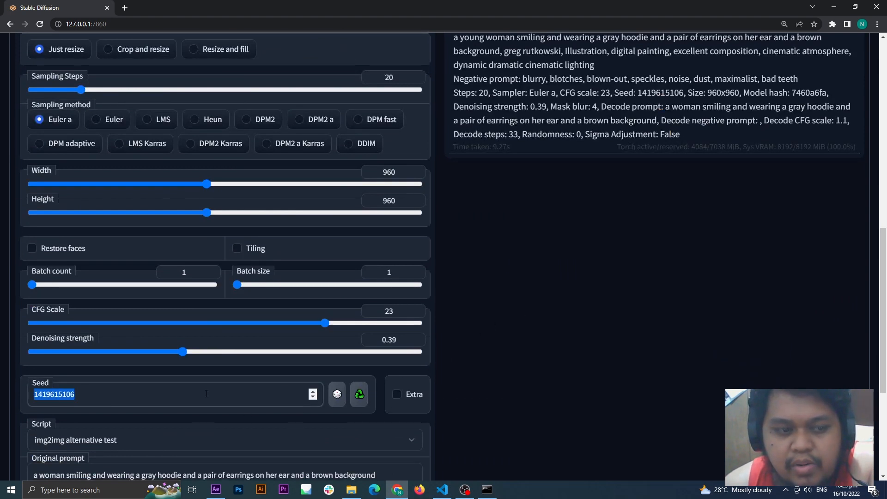
Step: Compare the generated image with the frames in the input folder, and return to the img2img page
scroll(537, 289, "up", 7)
scroll(652, 165, "up", 3)
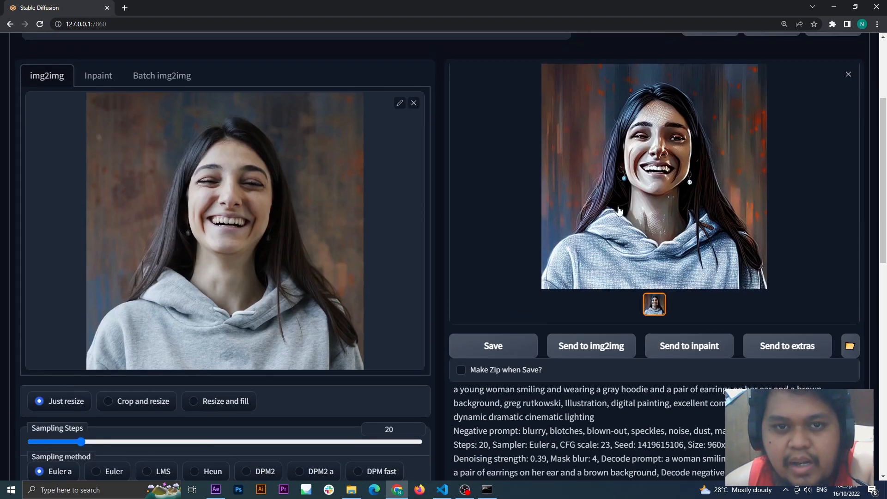
left_click(351, 490)
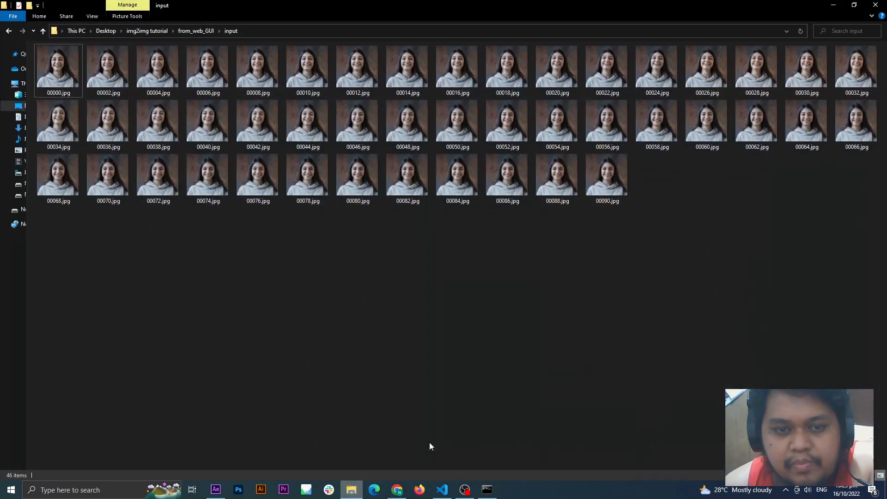
left_click_drag(813, 276, 172, 86)
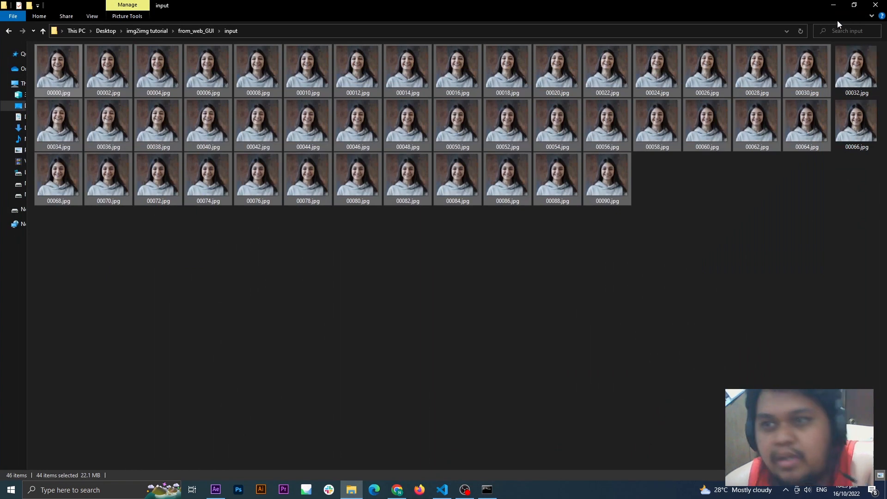
left_click(833, 5)
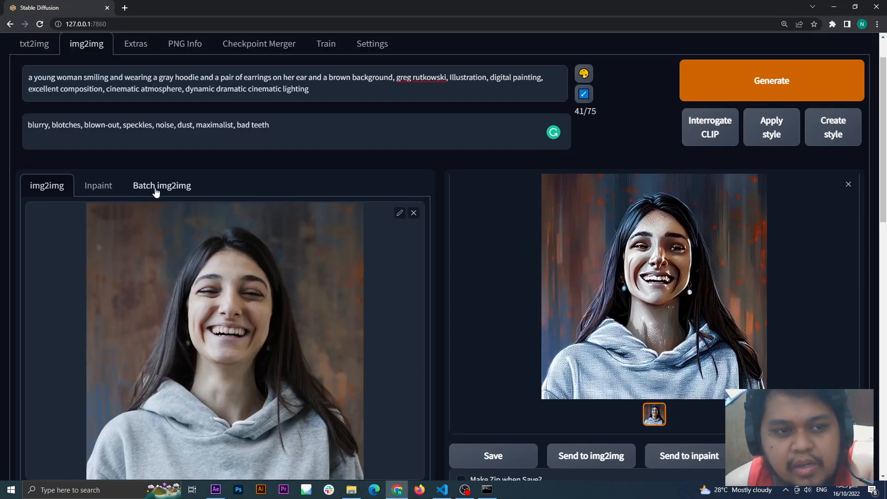
Step: Switch to Batch img2img and set its input directory to the path of the from_web_GUI\input folder
left_click(177, 193)
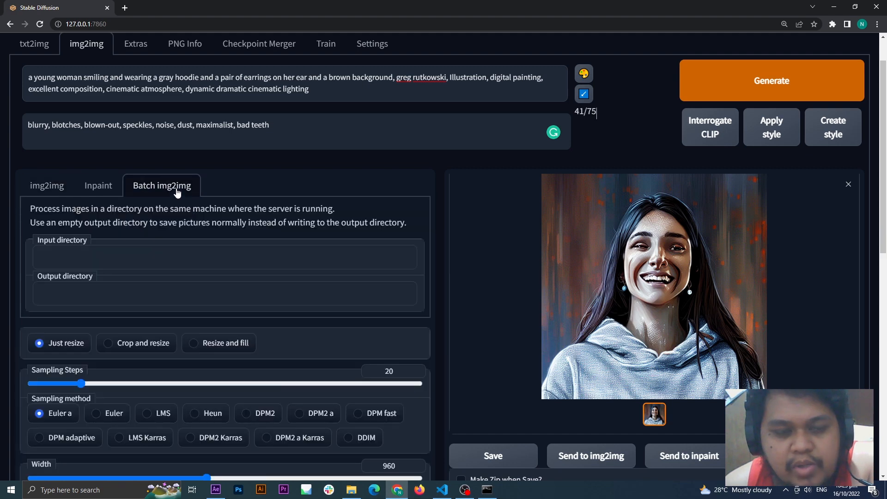
scroll(370, 227, "down", 1)
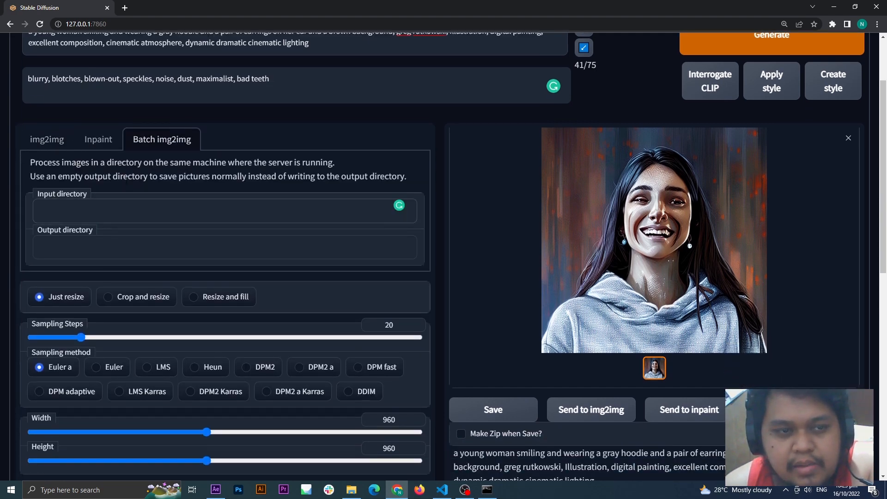
left_click(352, 490)
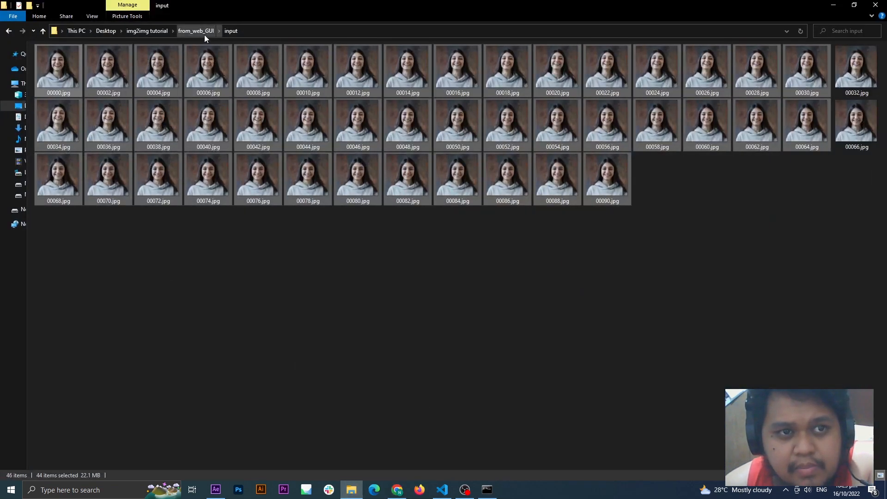
left_click(233, 34)
left_click(258, 31)
key("ctrl+c")
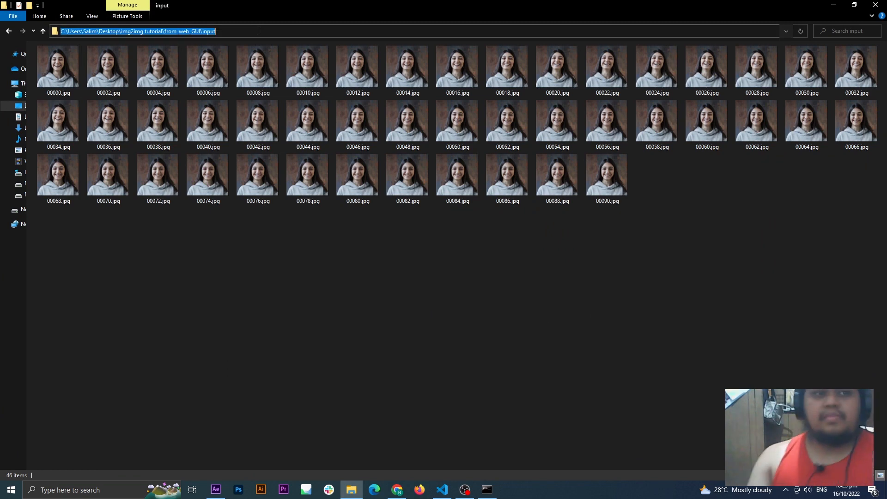
left_click(835, 6)
left_click(220, 215)
key("ctrl+v")
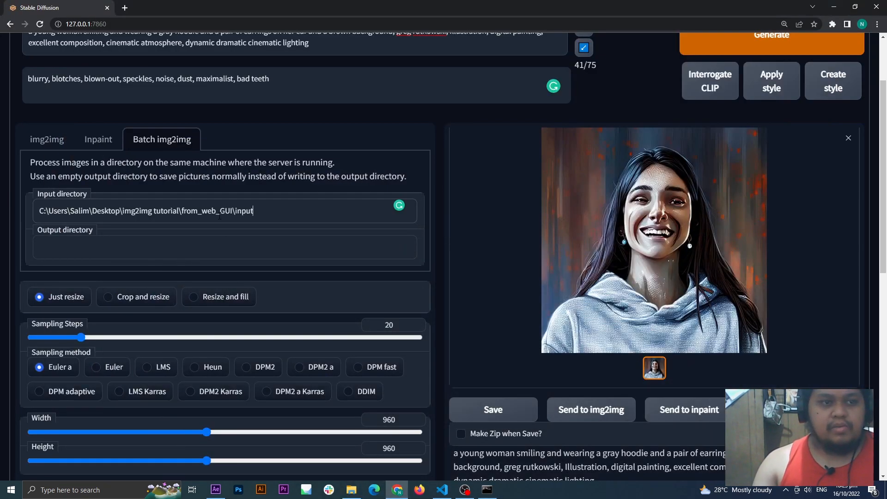
Step: Set the batch output directory to the path of the empty from_web_GUI\output folder
left_click(351, 490)
left_click(198, 32)
double_click(78, 71)
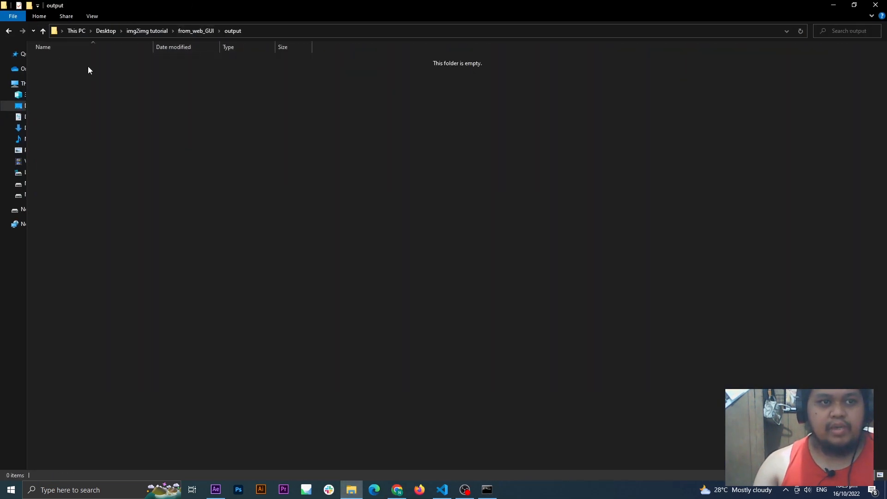
left_click(270, 32)
key("ctrl+c")
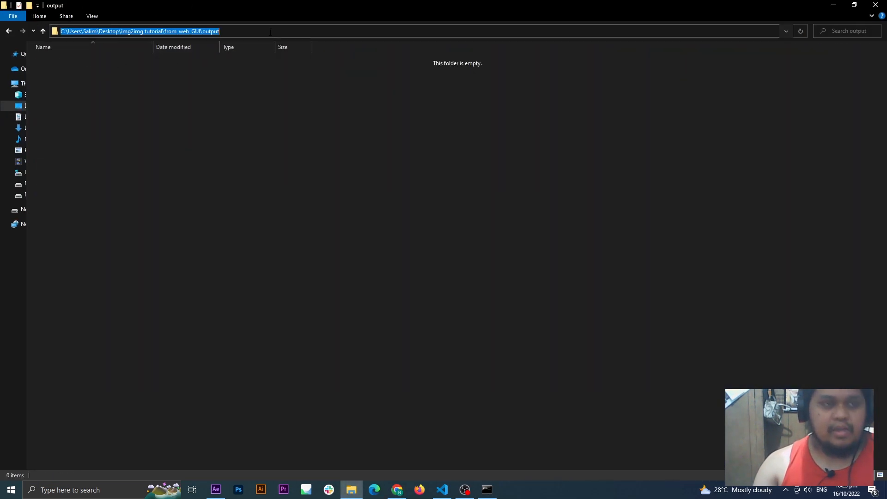
left_click(834, 6)
key("ctrl+v")
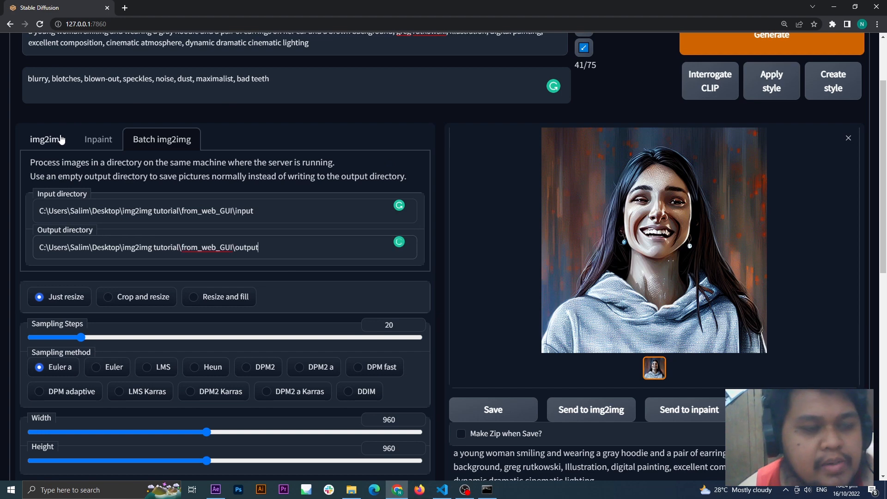
Step: Return to single-image img2img and review the sampling, size, CFG, denoising, seed and script settings
left_click(46, 139)
scroll(441, 334, "down", 6)
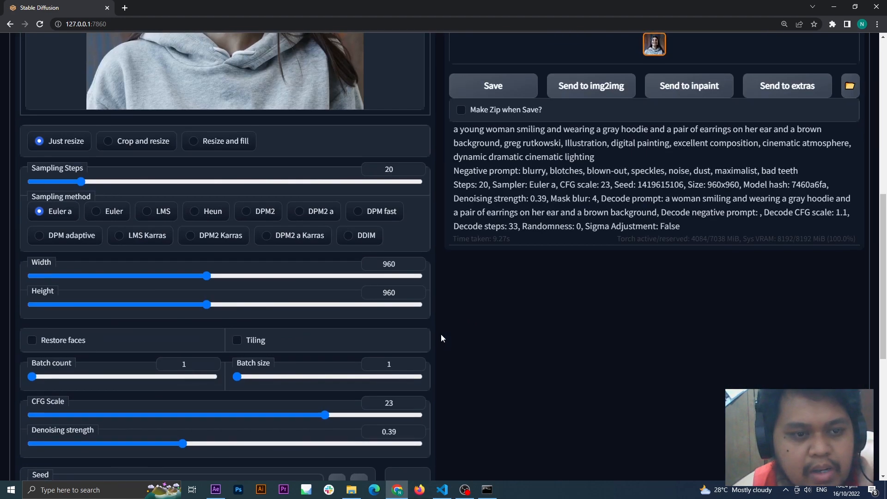
scroll(508, 311, "down", 4)
scroll(506, 314, "up", 1)
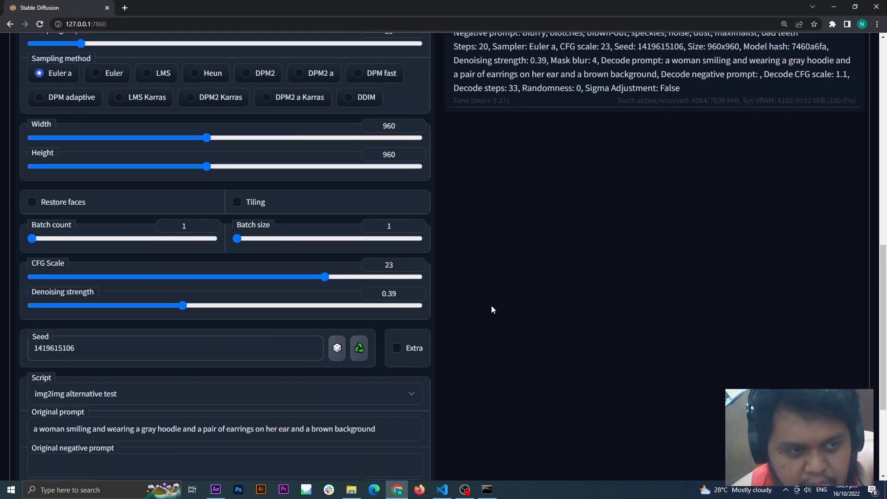
scroll(491, 306, "up", 1)
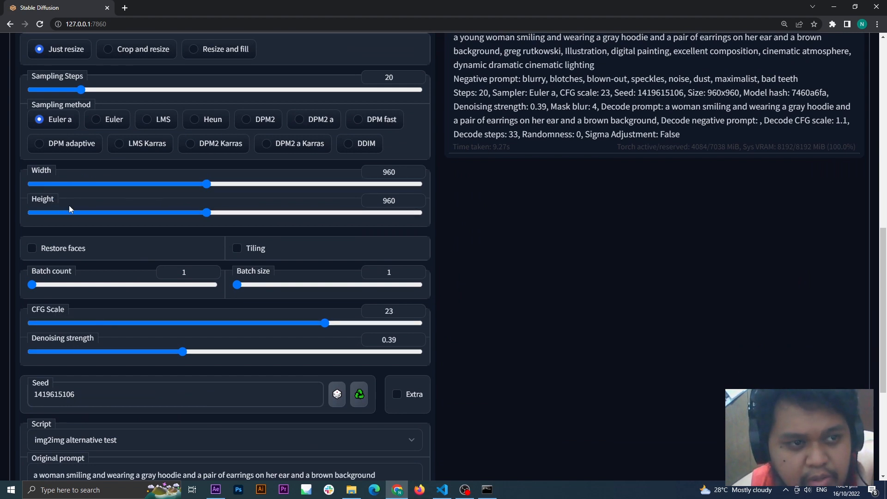
scroll(542, 281, "down", 5)
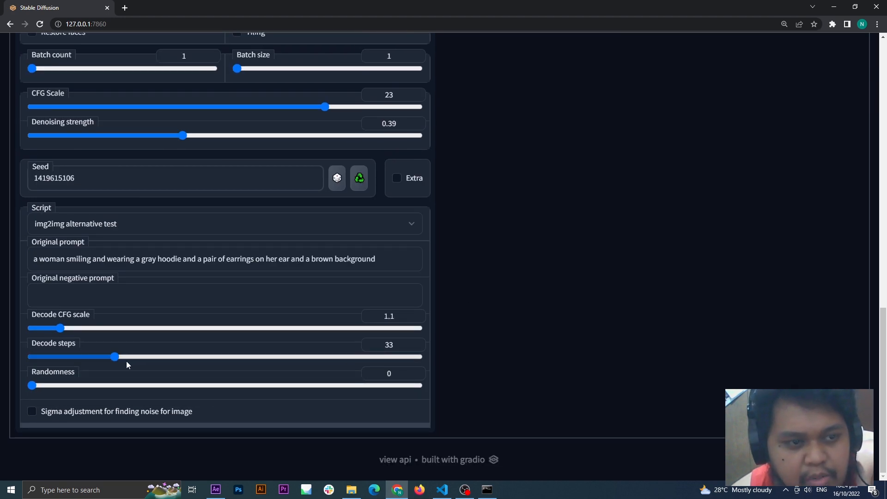
Step: Recheck the source and generated images against the CFG scale, denoising strength, seed and img2img alternative test decode settings
scroll(539, 339, "up", 10)
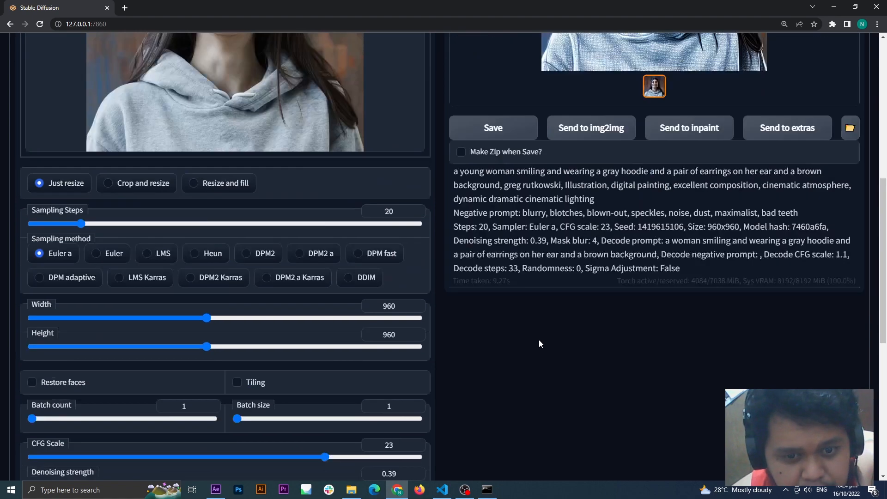
scroll(536, 336, "down", 5)
scroll(536, 337, "down", 6)
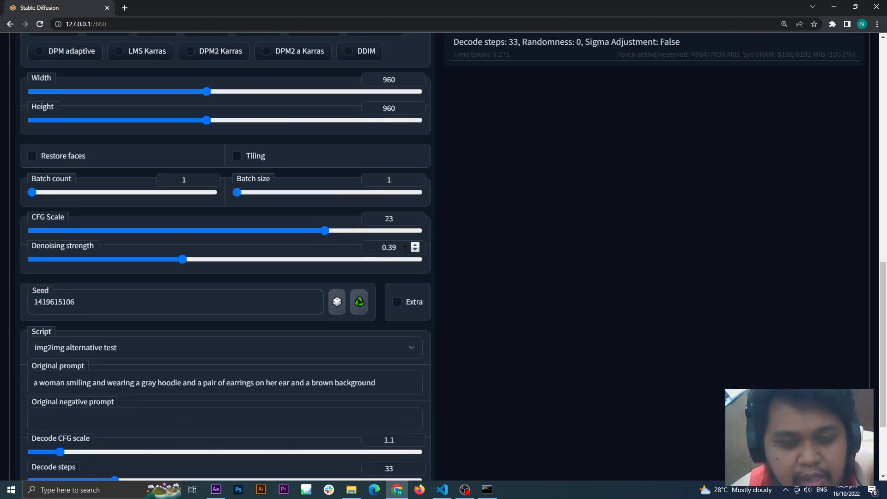
scroll(293, 213, "down", 2)
scroll(406, 174, "up", 12)
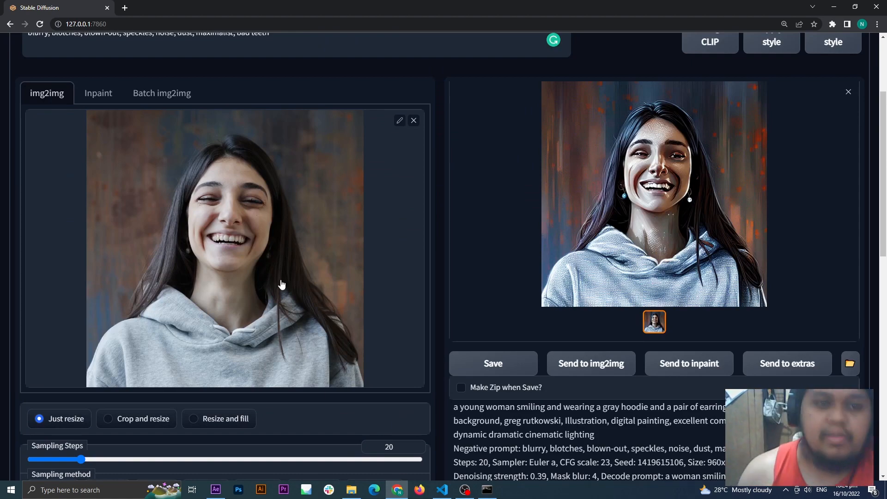
scroll(282, 284, "up", 1)
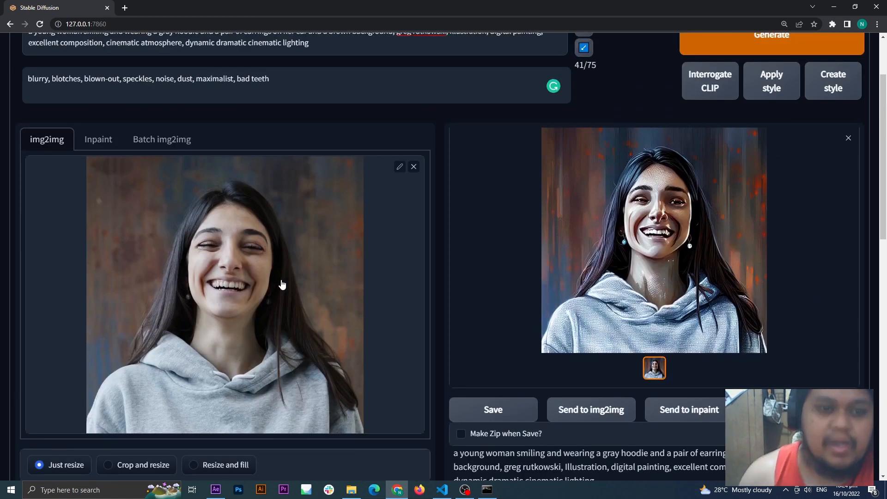
scroll(281, 287, "down", 10)
scroll(293, 312, "down", 2)
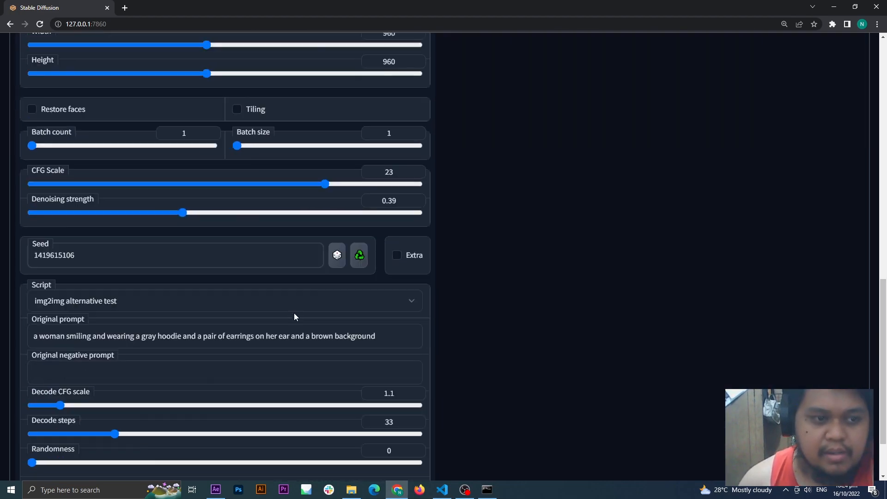
scroll(294, 312, "up", 2)
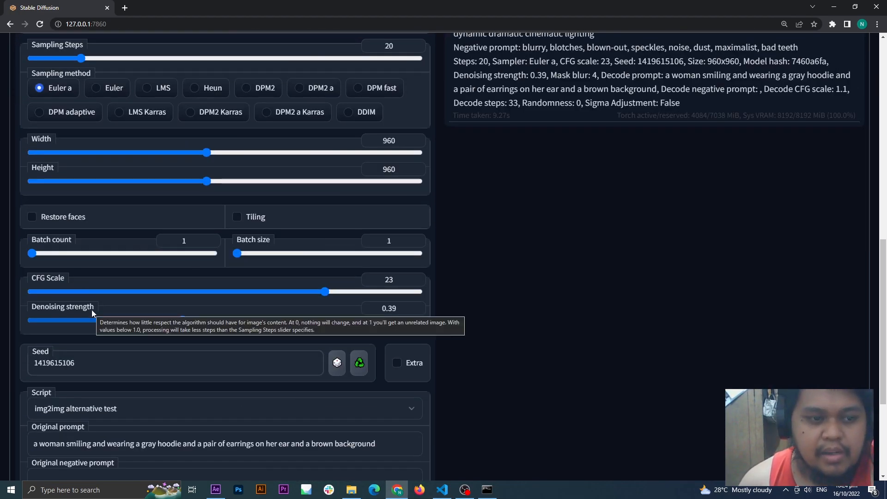
scroll(92, 309, "down", 4)
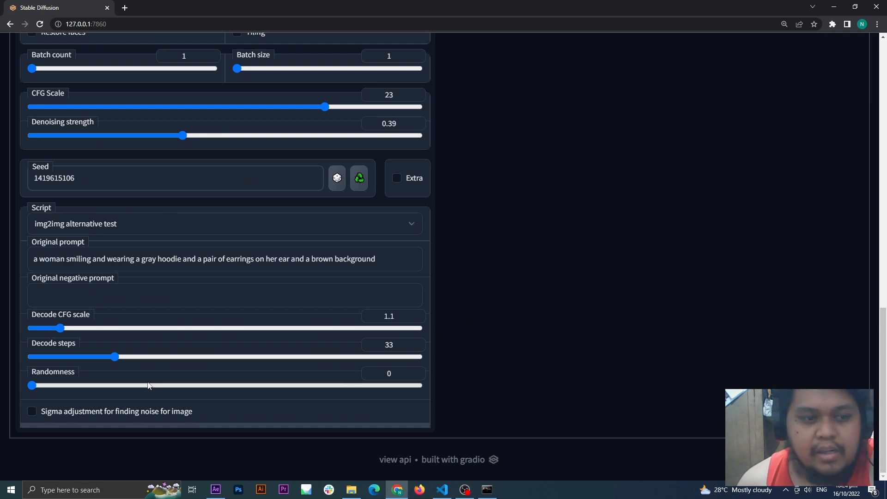
scroll(453, 360, "up", 15)
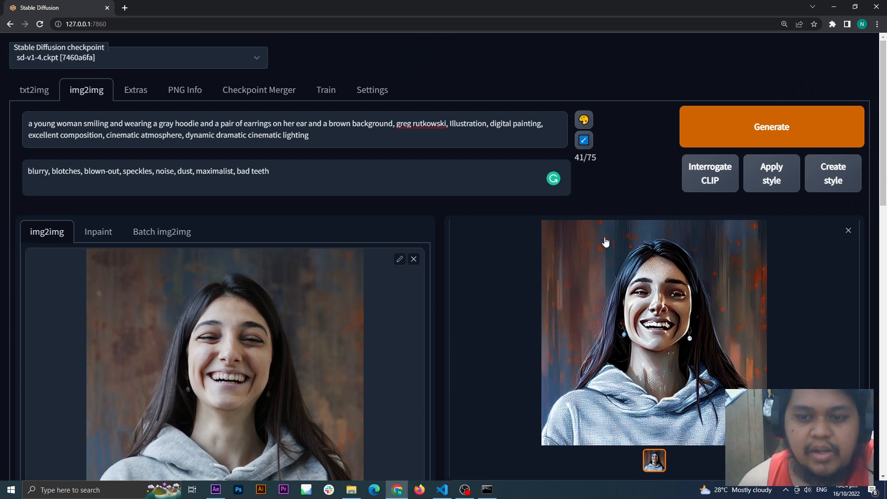
scroll(605, 241, "down", 10)
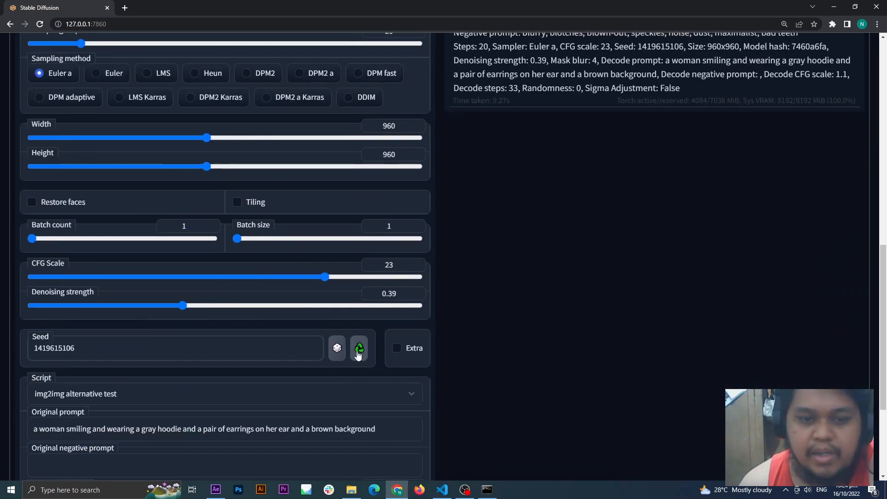
Step: Switch to Batch img2img and generate stylized versions of all frames in the input directory
scroll(281, 239, "up", 10)
left_click(162, 185)
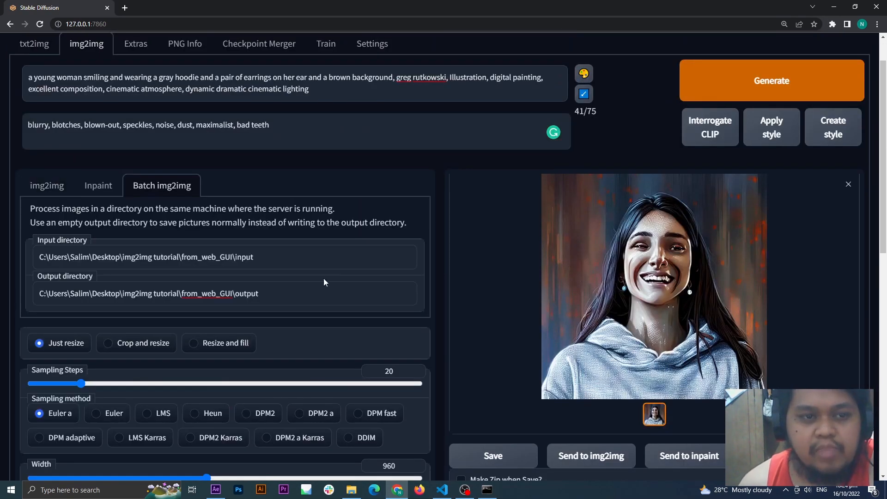
scroll(324, 281, "down", 1)
scroll(349, 278, "up", 2)
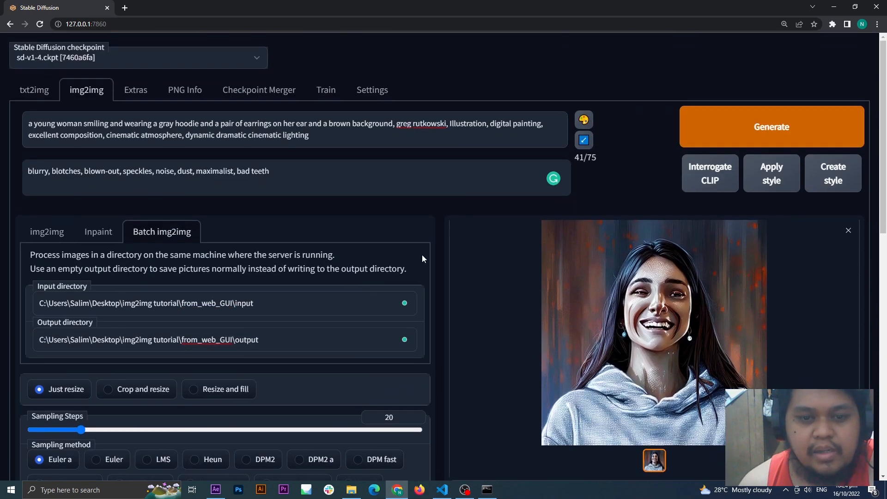
left_click(760, 137)
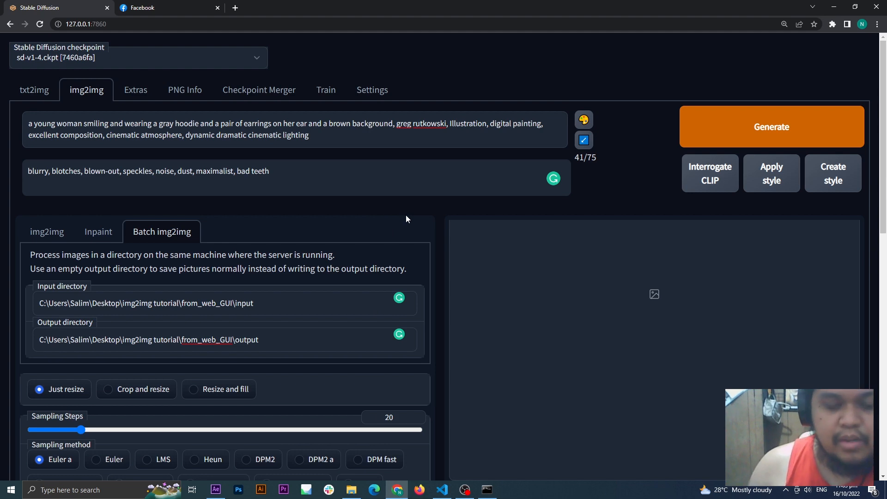
Step: Open frame 00000.jpg from the from_web_GUI\output folder, browse the stylized frames forward and back to judge their consistency, and close the viewer
left_click(351, 490)
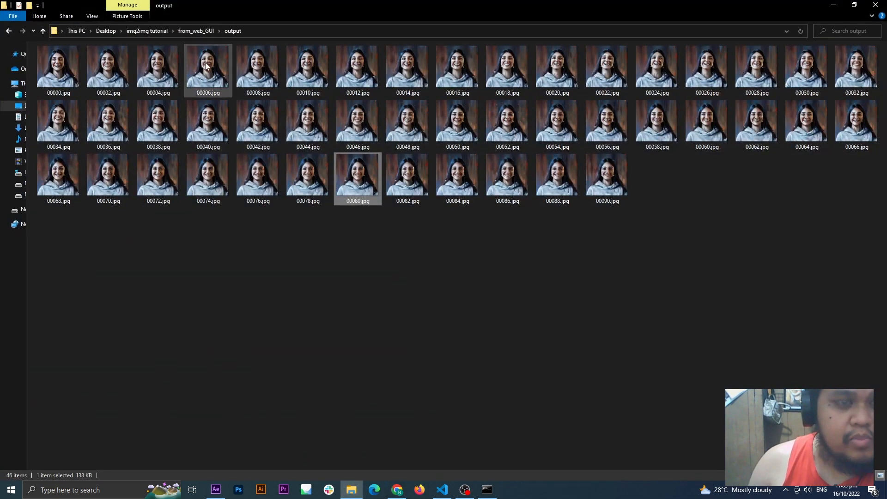
double_click(63, 78)
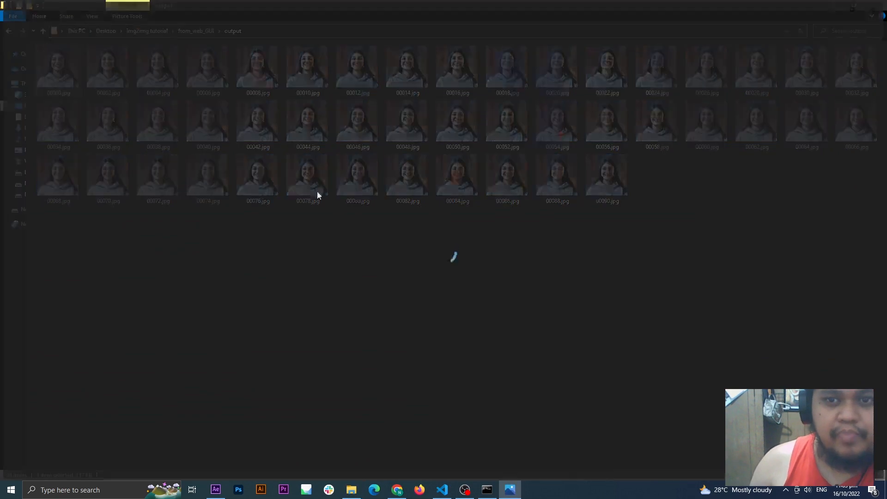
key("Right")
key("Right")
key("Right")
key("Right")
key("Right")
key("Right")
key("Right")
key("Right")
key("Right")
key("Right")
key("Right")
key("Right")
key("Right")
key("Right")
key("Right")
key("Right")
key("Right")
key("Right")
key("Right")
key("Right")
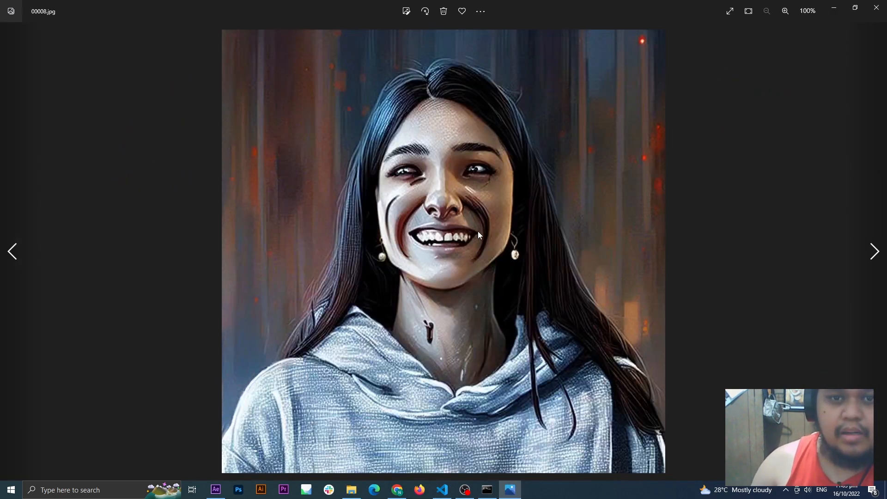
key("Right")
key("Right")
key("Right")
key("Right")
key("Right")
key("Right")
key("Right")
key("Right")
key("Right")
key("Right")
key("Right")
key("Right")
key("Right")
key("Right")
key("Right")
key("Right")
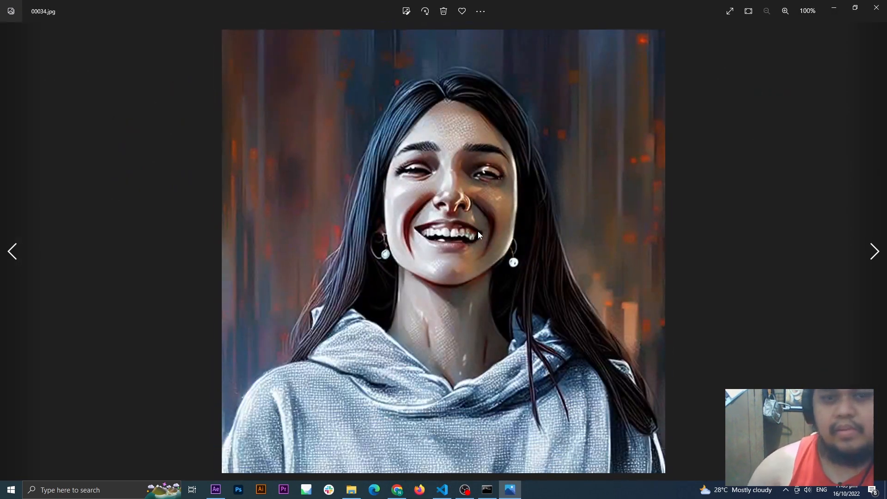
key("Right")
key("Right")
key("Right")
key("Right")
key("Right")
key("Right")
key("Right")
key("Right")
key("Right")
key("Right")
key("Right")
key("Right")
key("Right")
key("Right")
key("Right")
key("Right")
key("Right")
key("Right")
key("Right")
key("Right")
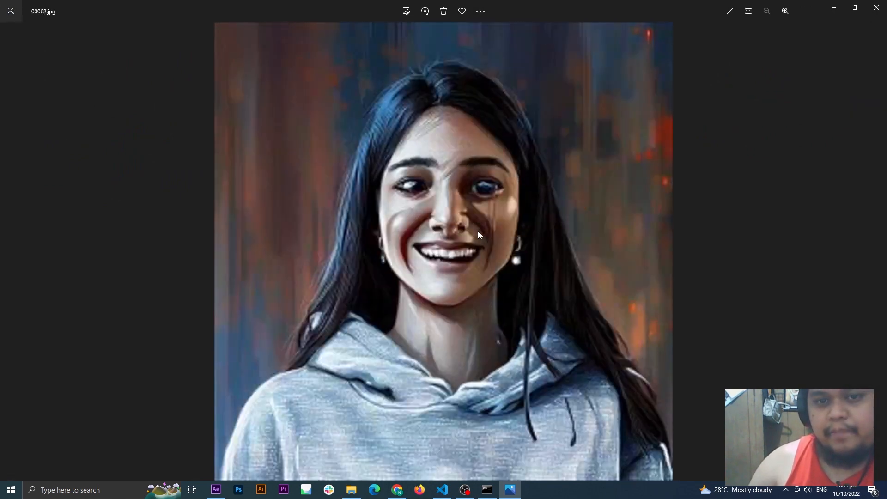
key("Left")
key("Left")
key("Left")
key("Left")
key("Left")
key("Left")
key("Left")
key("Left")
key("Left")
key("Left")
key("Left")
key("Left")
key("Left")
key("Left")
key("Left")
key("Left")
key("Left")
key("Left")
key("Left")
key("Left")
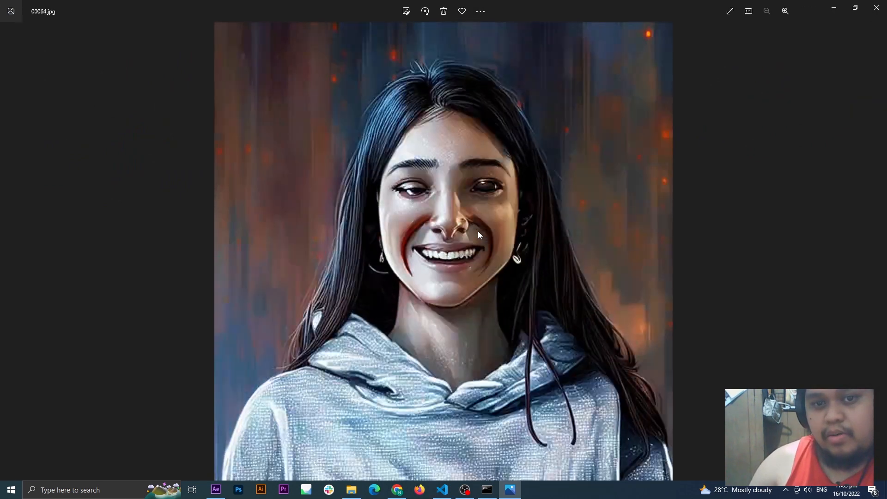
key("Left")
key("Left")
key("Left")
key("Left")
key("Left")
key("Left")
key("Left")
key("Left")
key("Left")
key("Left")
key("Left")
key("Left")
key("Left")
key("Left")
key("Left")
key("Left")
key("Left")
key("Left")
key("Left")
key("Left")
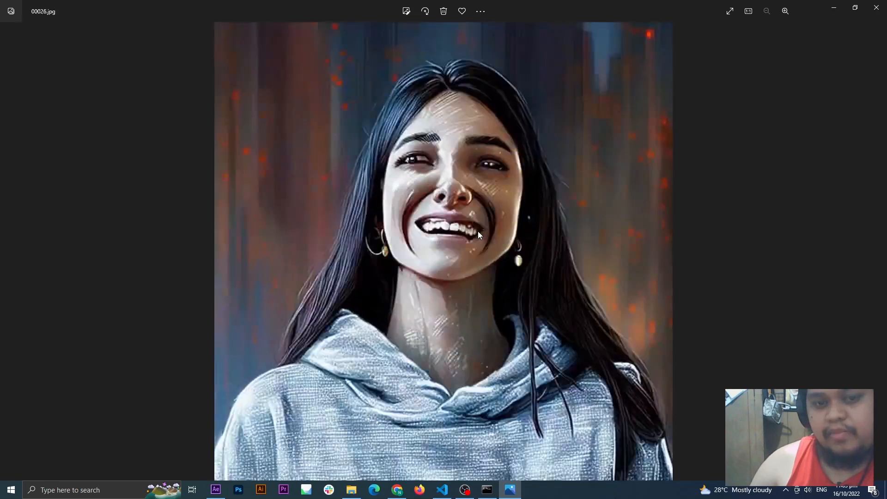
key("Left")
key("Left")
key("Left")
key("Left")
key("Left")
key("Left")
key("Left")
key("Left")
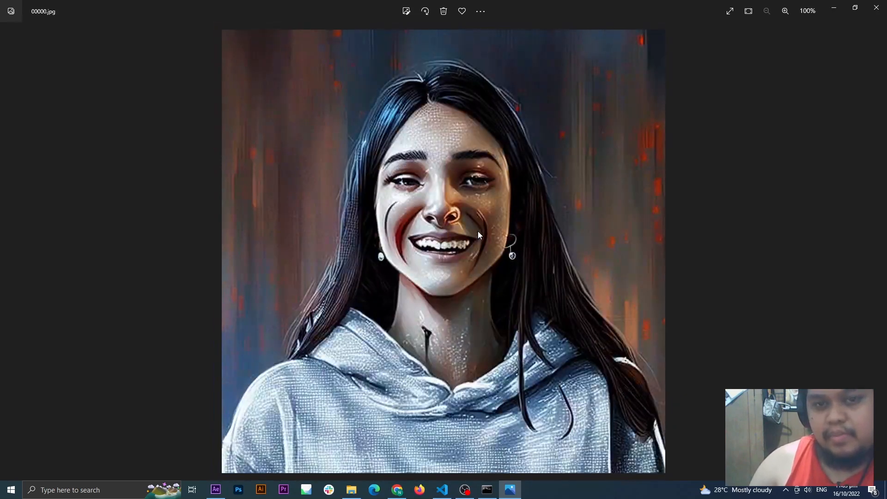
key("Right")
key("Right")
key("Right")
key("Right")
key("Right")
key("Right")
key("Right")
key("Right")
key("Right")
key("Right")
key("Right")
key("Right")
key("Right")
key("Right")
key("Right")
key("Right")
key("Right")
key("Right")
key("Right")
key("Right")
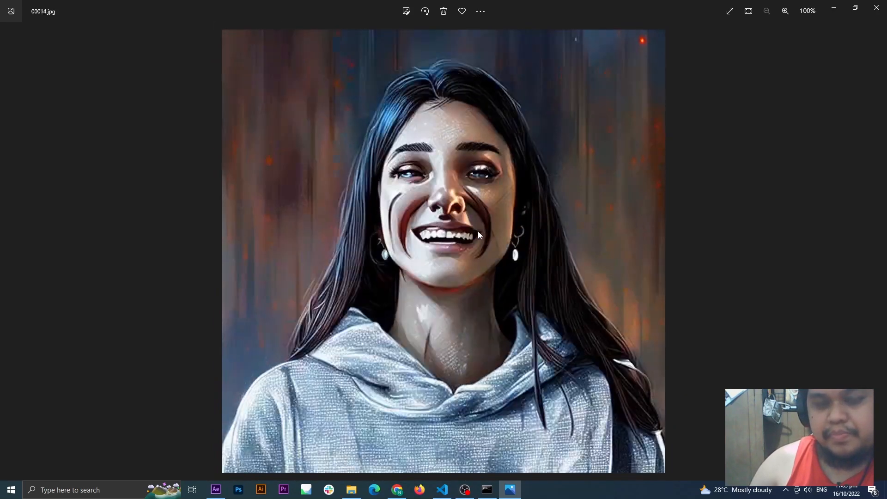
key("Right")
key("Right")
key("Right")
key("Right")
key("Right")
key("Right")
key("Right")
key("Right")
key("Right")
key("Right")
key("Right")
key("Right")
key("Right")
key("Right")
key("Right")
key("Right")
key("Right")
key("Right")
key("Right")
key("Right")
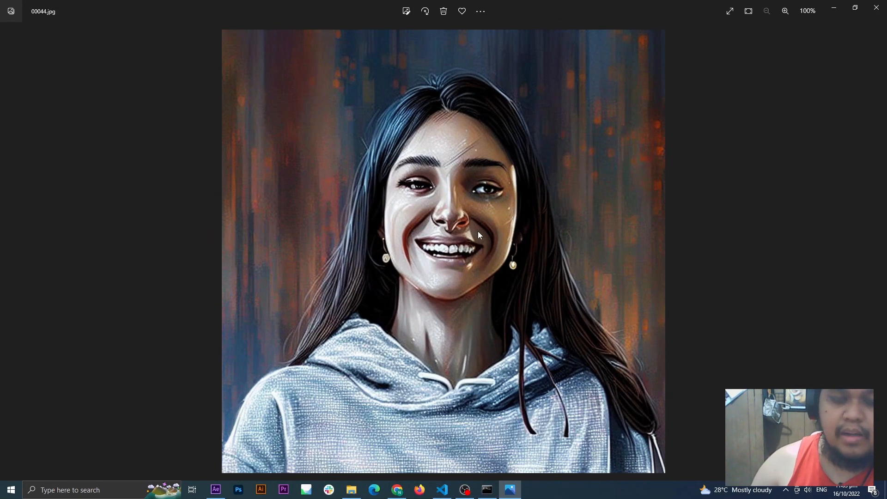
key("Right")
key("Right")
key("Right")
key("Right")
key("Right")
key("Right")
key("Right")
key("Right")
key("Right")
key("Right")
key("Right")
key("Right")
key("Right")
key("Right")
key("Right")
key("Right")
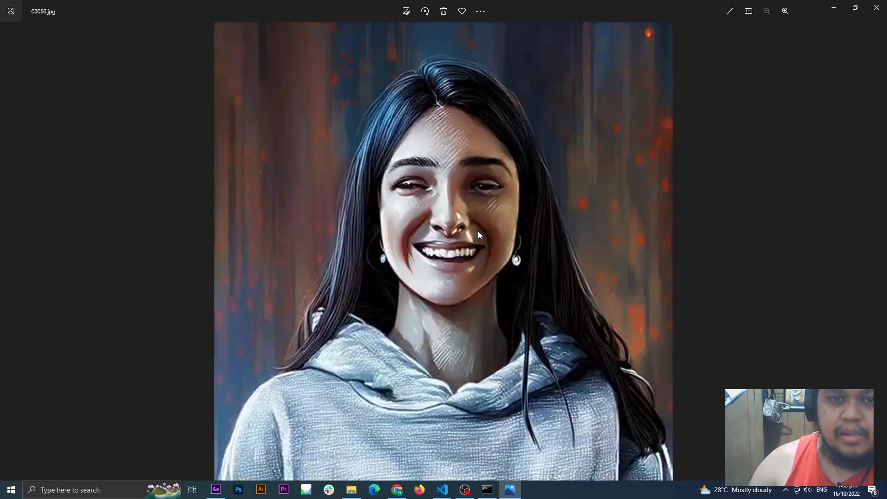
key("Left")
key("Left")
key("Left")
key("Left")
key("Left")
key("Left")
key("Left")
key("Left")
key("Left")
key("Left")
key("Left")
key("Left")
key("Left")
key("Left")
key("Left")
key("Left")
key("Left")
key("Left")
key("Left")
key("Left")
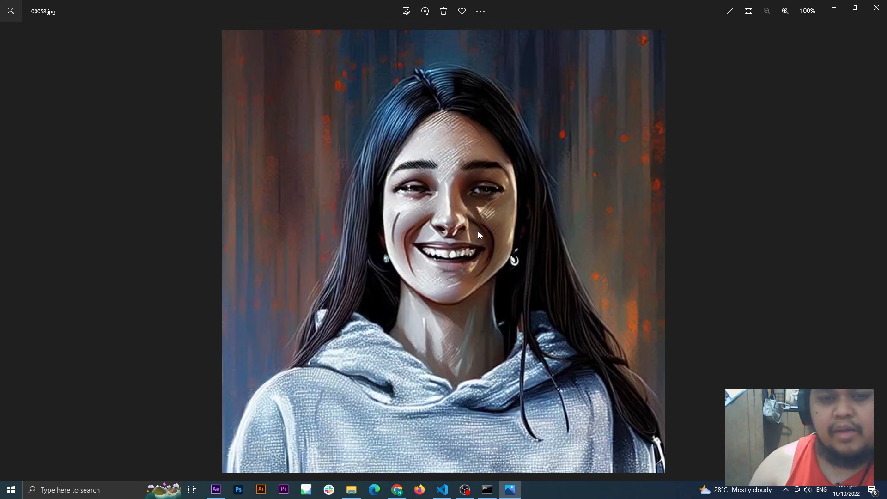
key("Left")
key("Left")
key("Left")
key("Left")
key("Left")
key("Left")
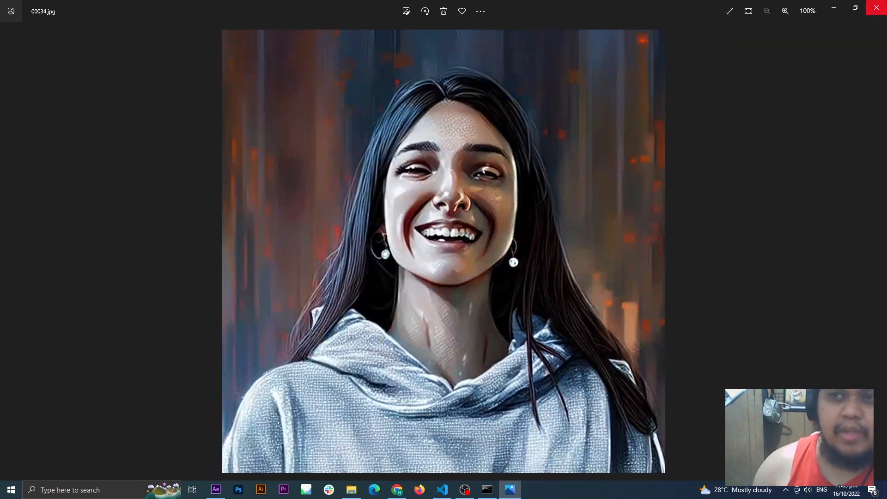
left_click(877, 8)
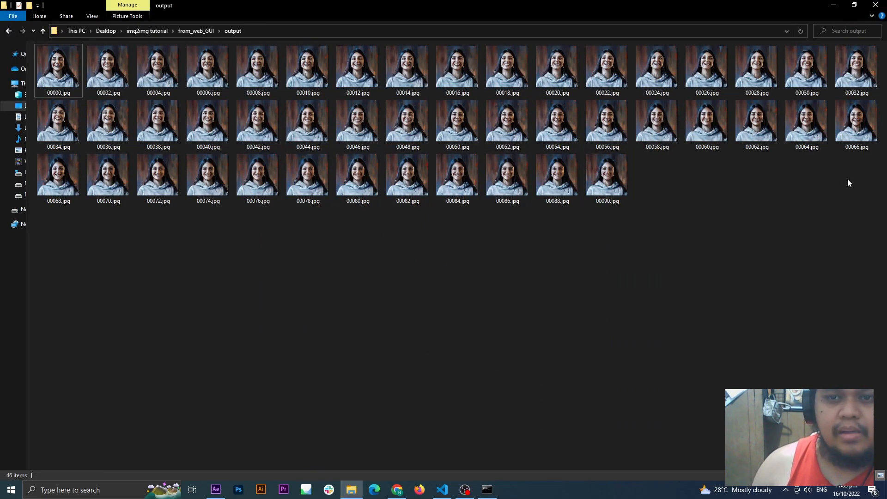
left_click_drag(865, 234, 159, 57)
left_click_drag(61, 49, 60, 49)
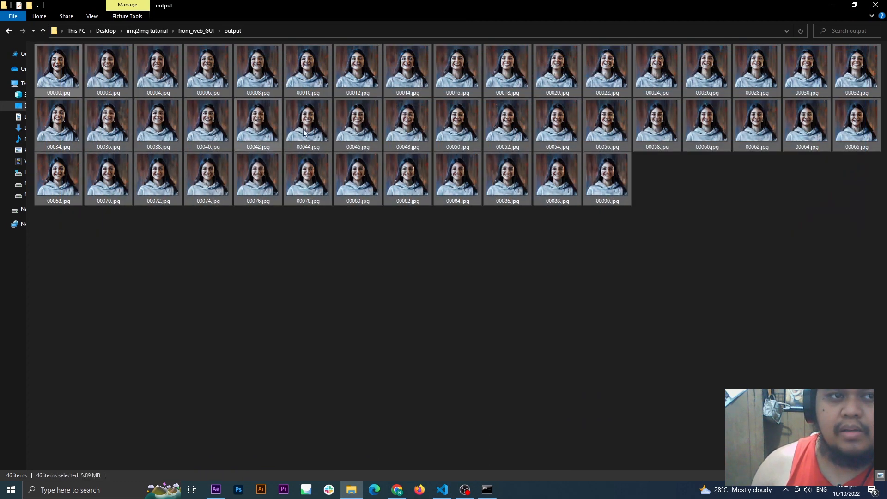
left_click(578, 289)
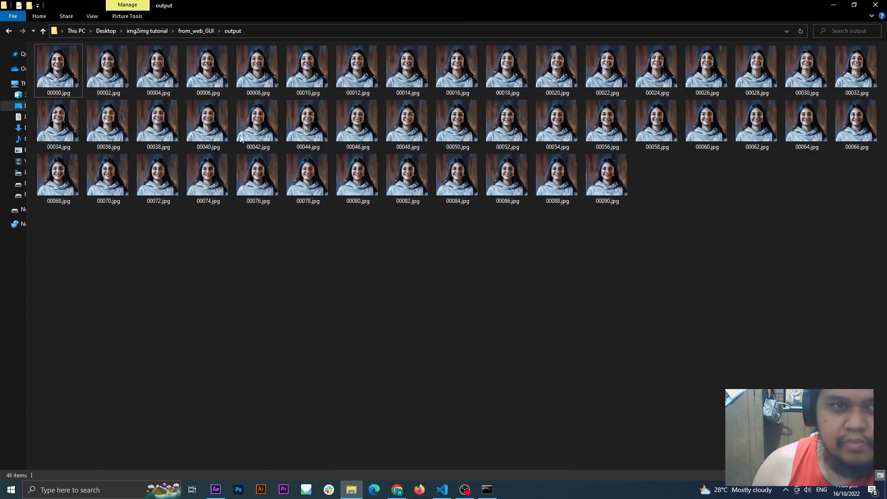
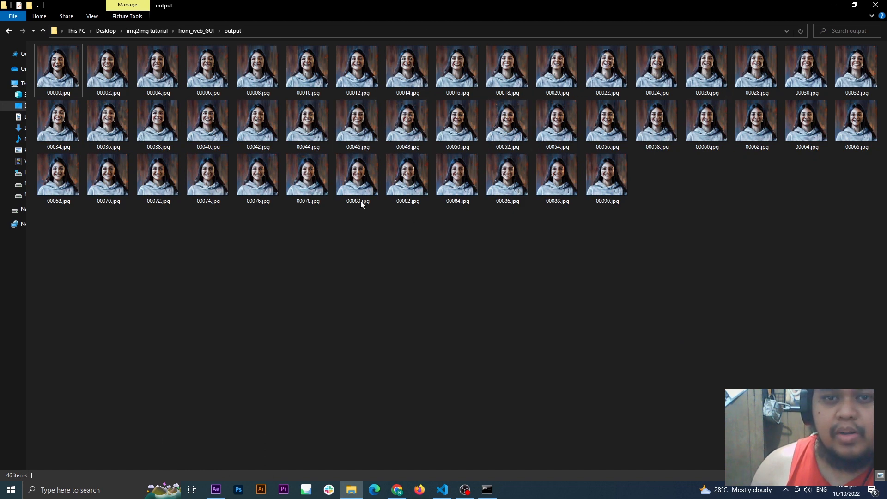
Step: Enlarge the thumbnails in the output folder and look through the stylized frames
right_click(444, 245)
mouse_move(439, 246)
left_click(467, 248)
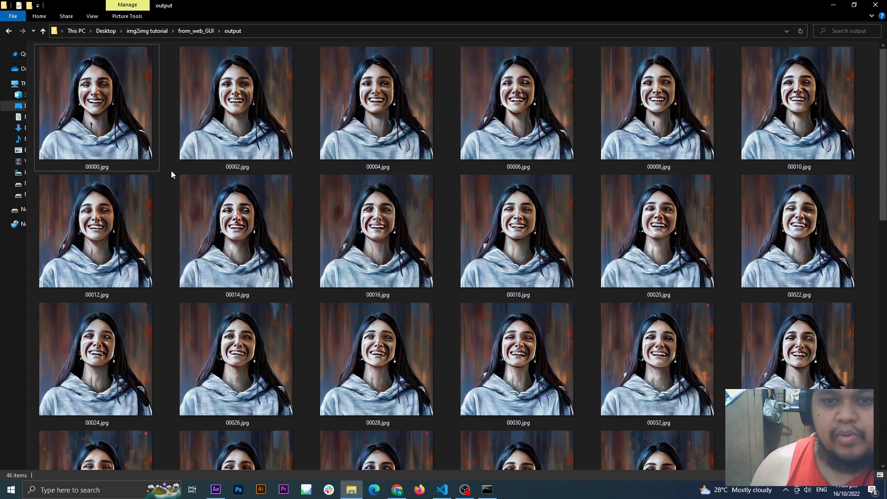
scroll(170, 174, "down", 10)
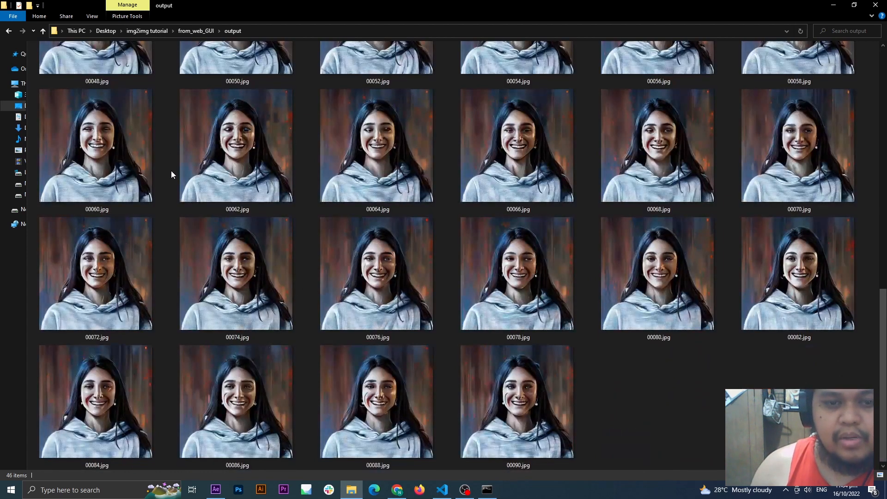
Step: Select all frames in the output folder and batch-rename them with the base name sample
left_click_drag(715, 432, 110, 90)
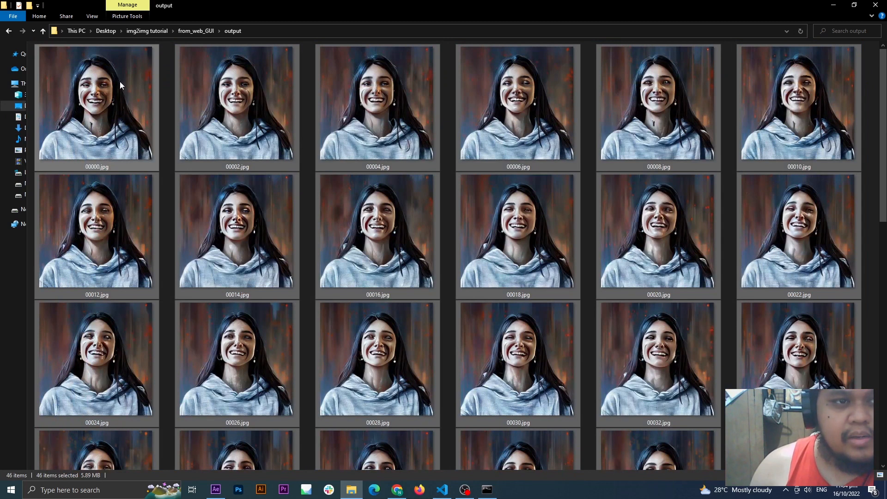
right_click(120, 81)
left_click(110, 318)
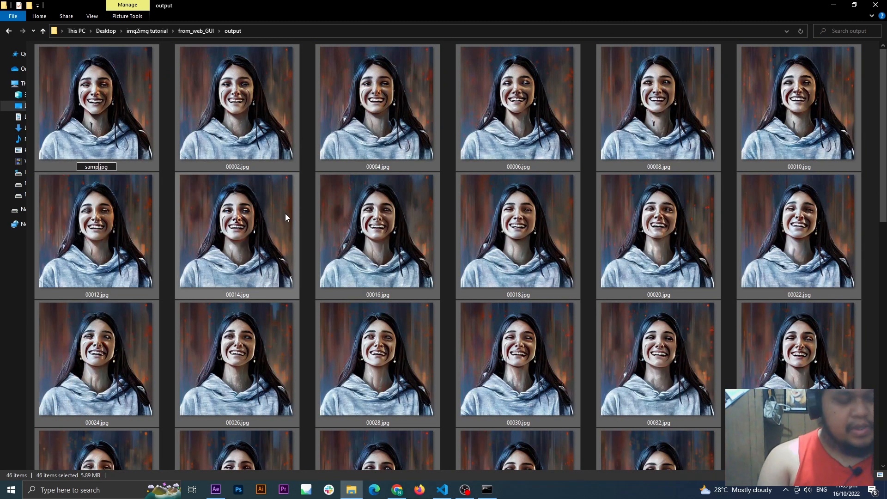
key("Return")
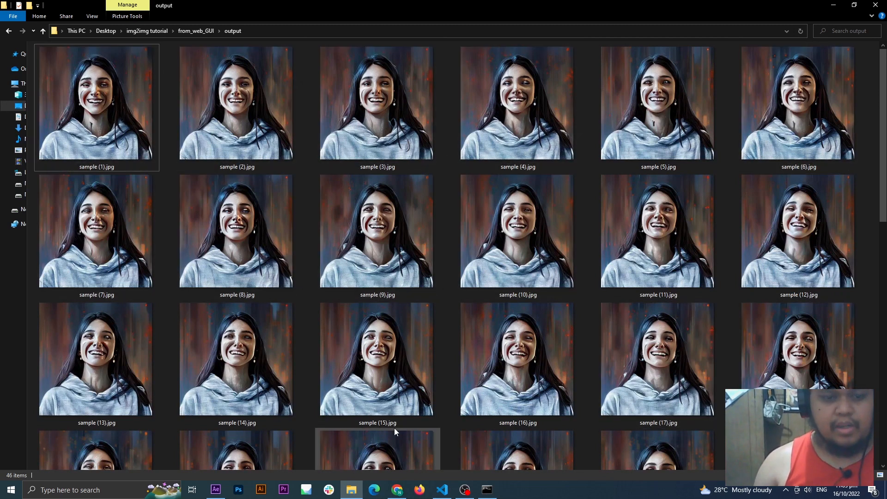
Step: Close the Stable Diffusion web page in the browser and shut down its command-line window
left_click(397, 490)
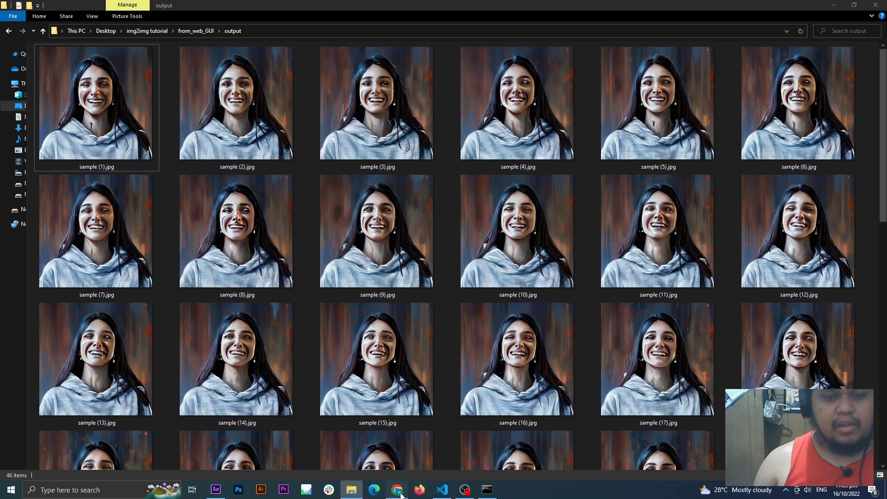
left_click(217, 7)
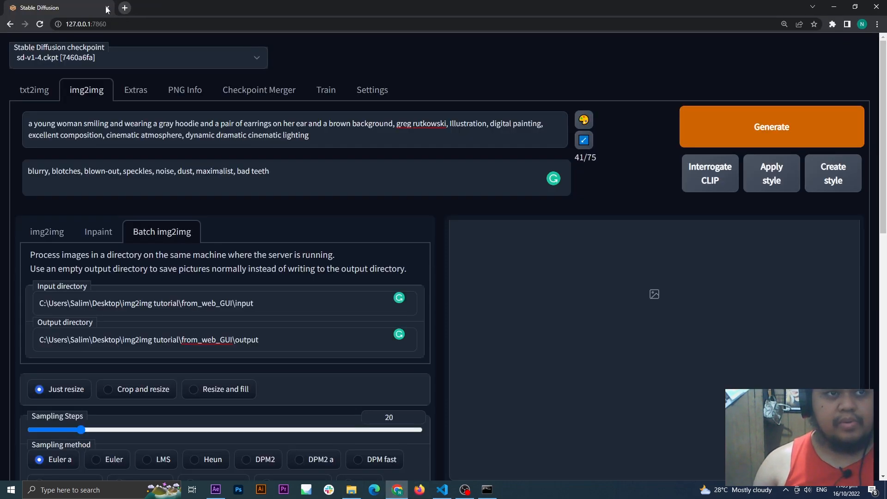
left_click(107, 8)
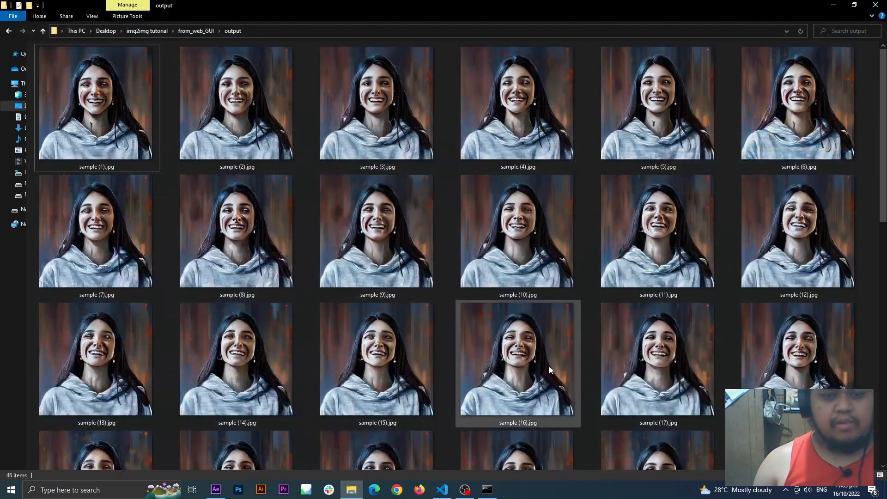
left_click(486, 490)
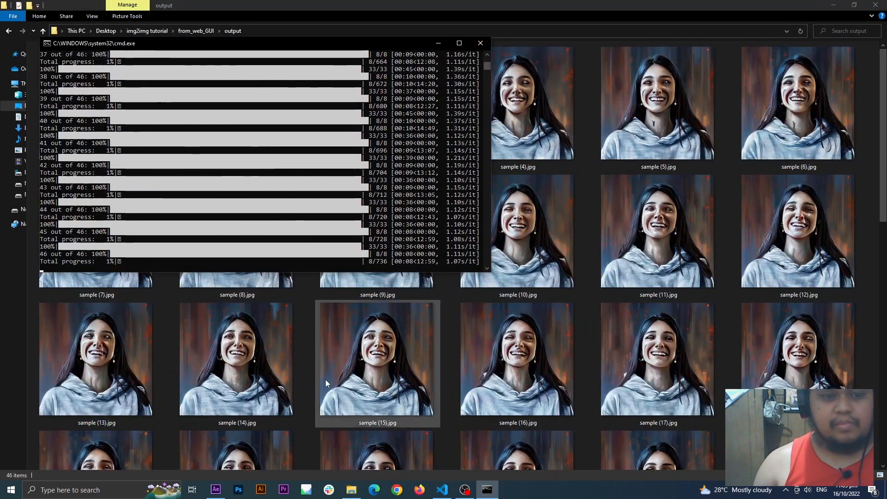
Step: Switch to After Effects and import the from_web_GUI\output frames as a JPEG sequence starting from sample (1).jpg
left_click(216, 491)
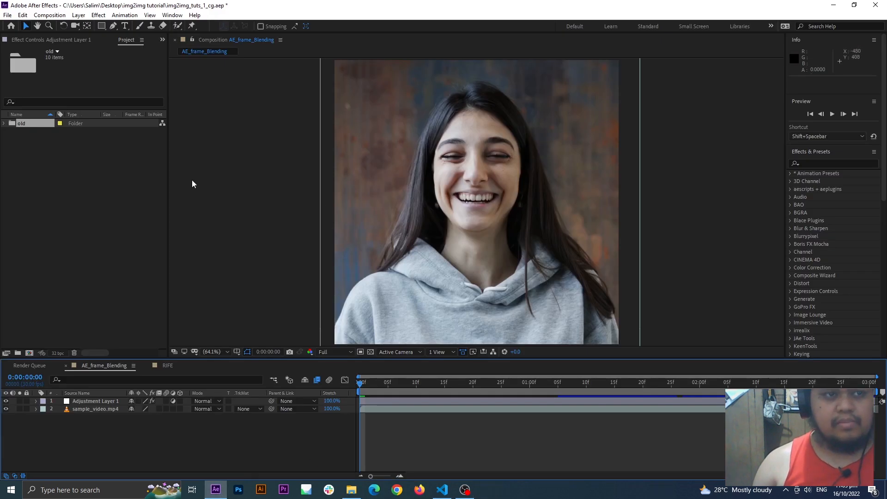
left_click(97, 189)
right_click(72, 183)
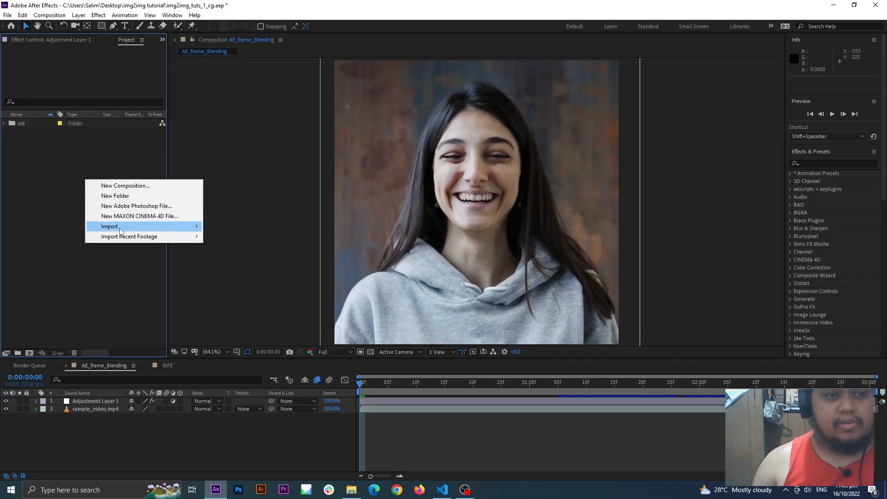
left_click(218, 229)
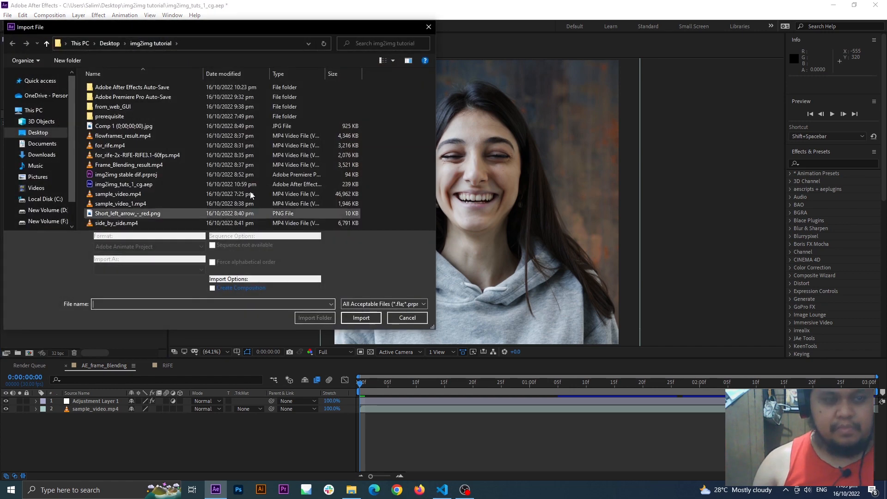
left_click(130, 109)
double_click(130, 110)
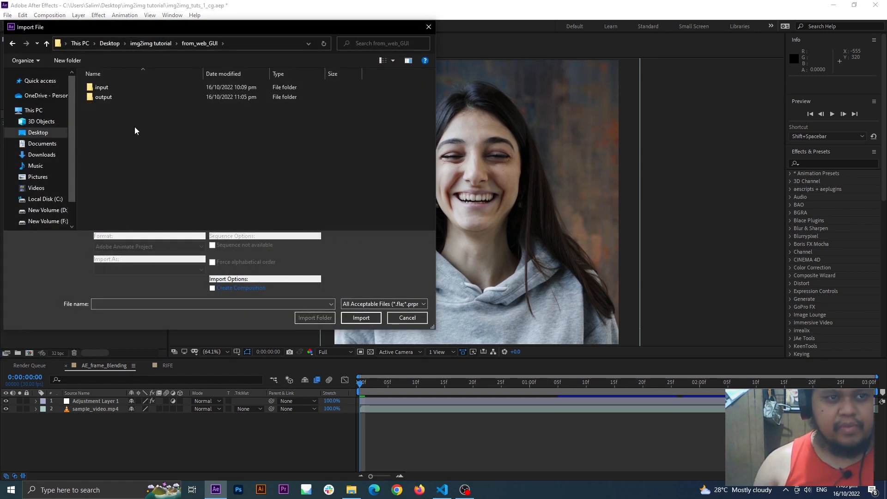
double_click(113, 97)
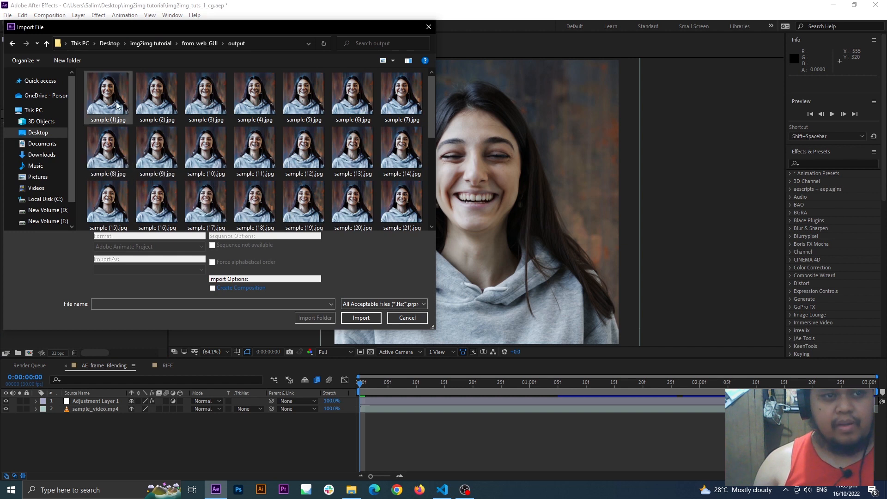
left_click(116, 101)
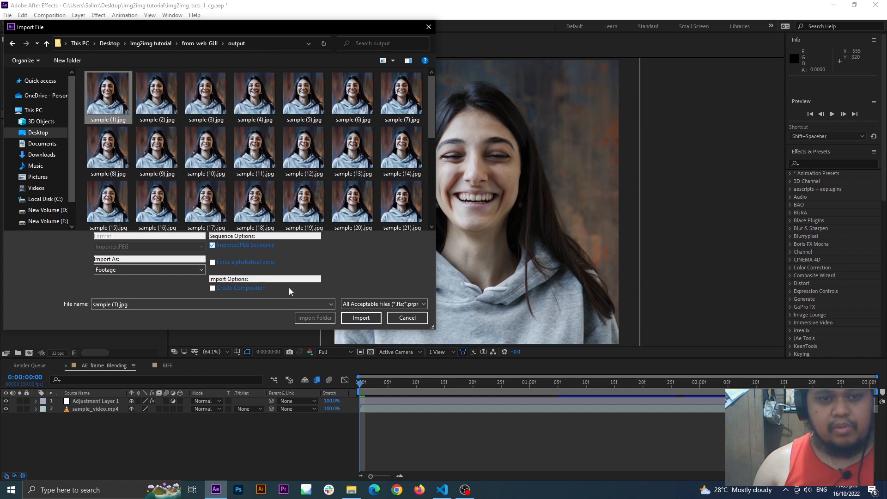
left_click(360, 317)
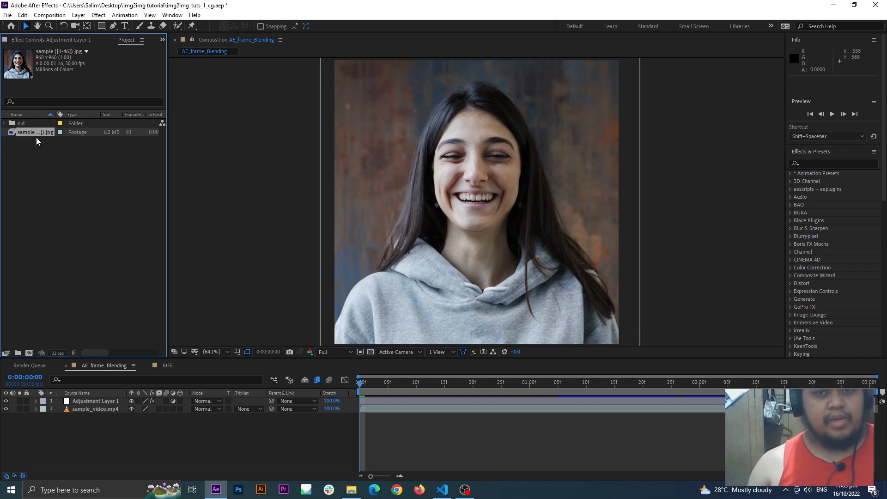
Step: Add the sample sequence as the top layer of the AE_frame_Blending composition and compare its look and duration with sample_video.mp4
left_click_drag(39, 138, 113, 402)
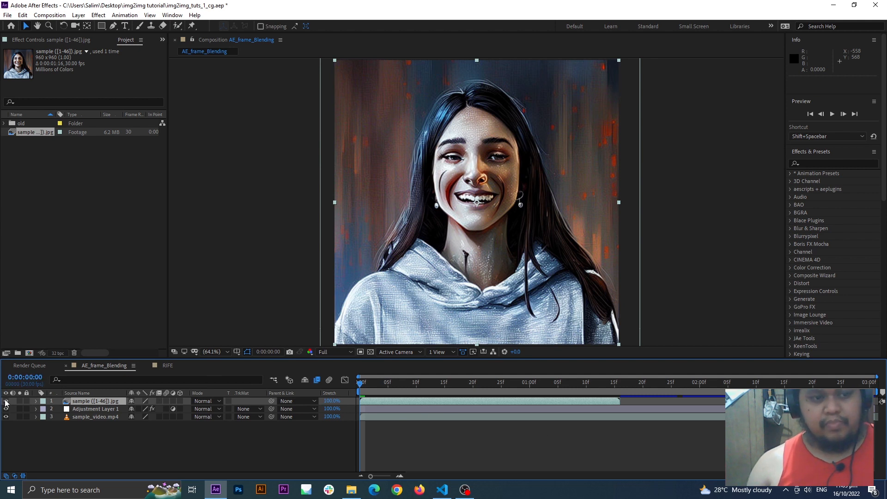
left_click(6, 416)
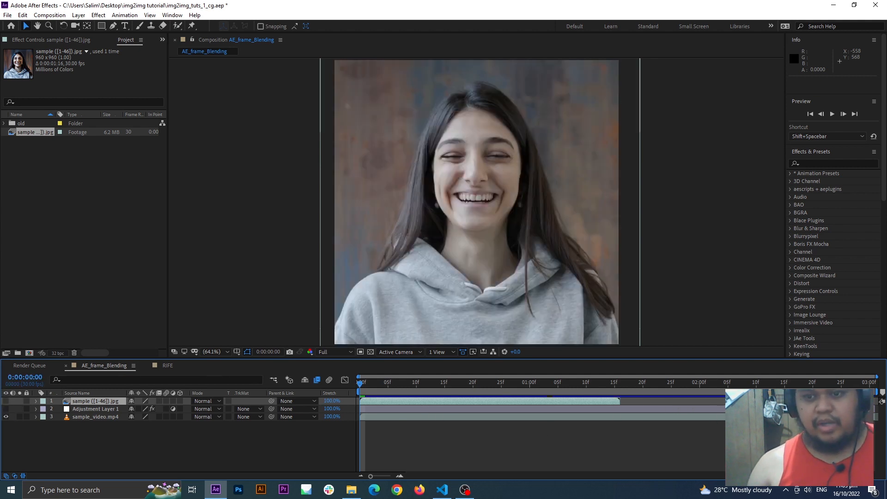
left_click(95, 417)
left_click(866, 383)
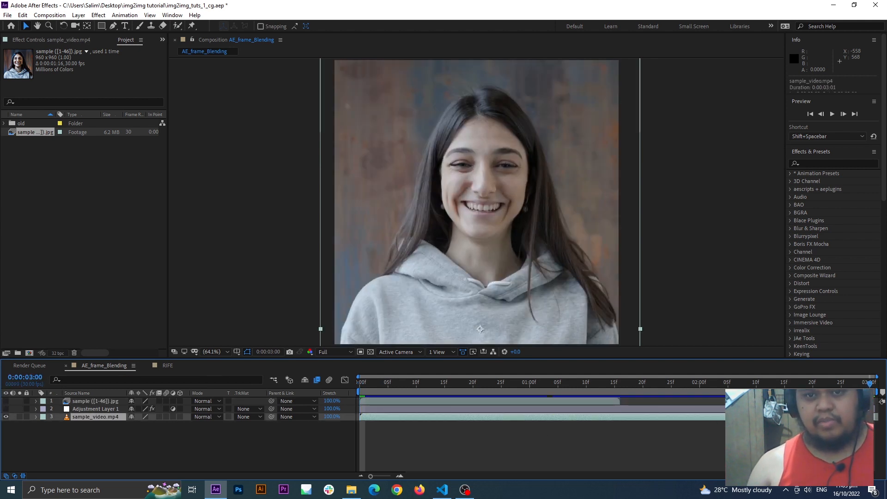
left_click(110, 443)
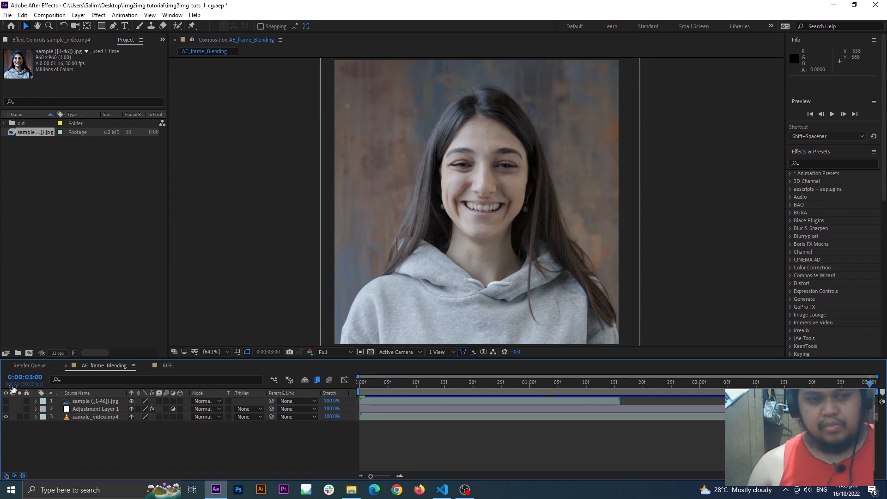
left_click(6, 401)
left_click(90, 402)
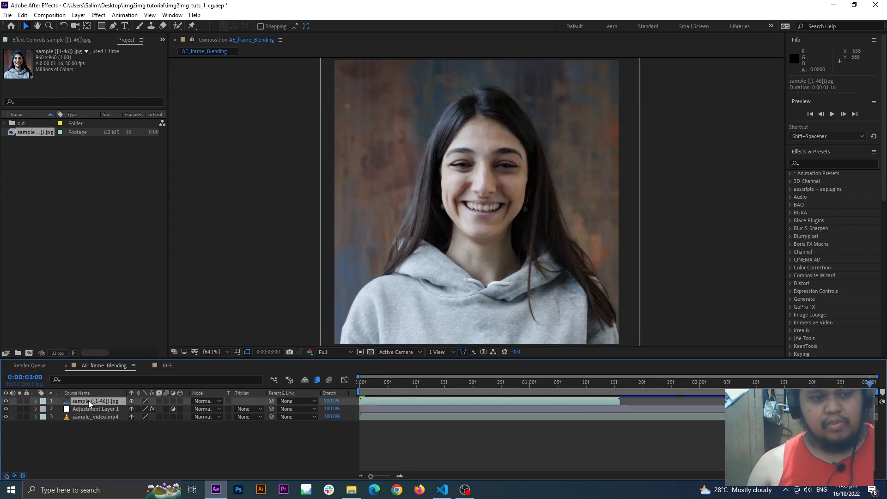
left_click(506, 392)
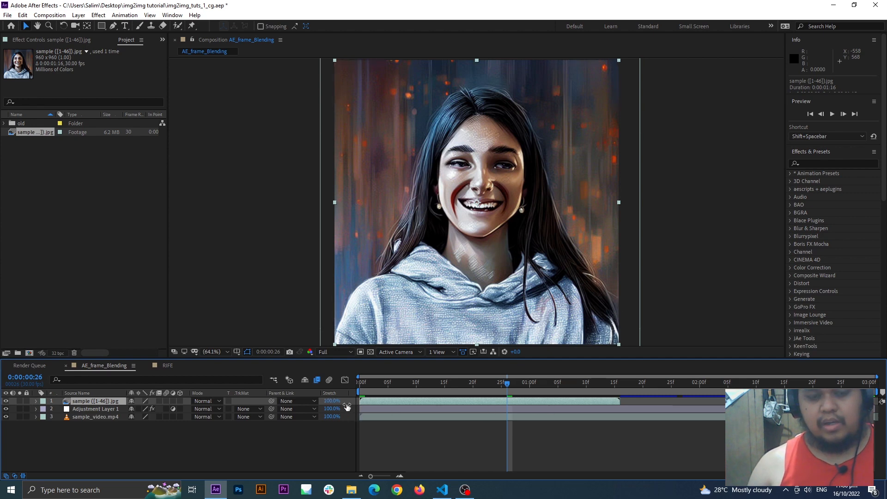
Step: Time-stretch the sample sequence layer to 198%, check the timeline column options, and accept the stretch factor with the layer in-point held
left_click_drag(335, 403, 383, 406)
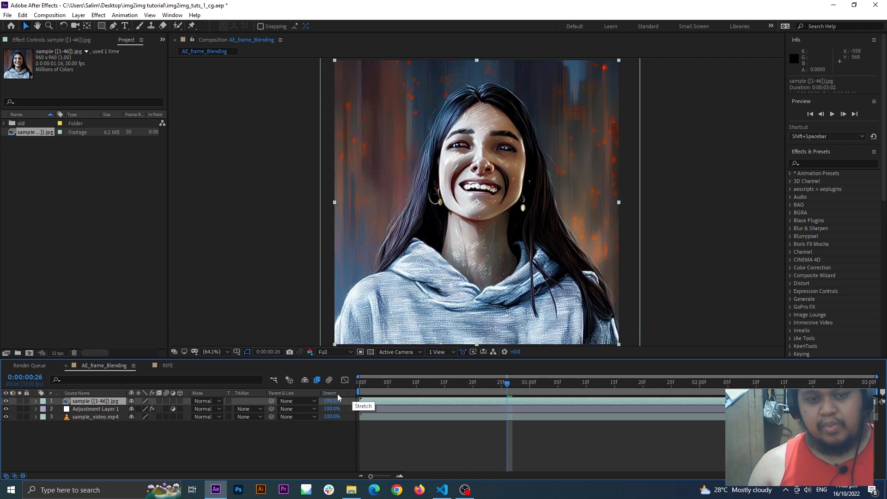
right_click(354, 396)
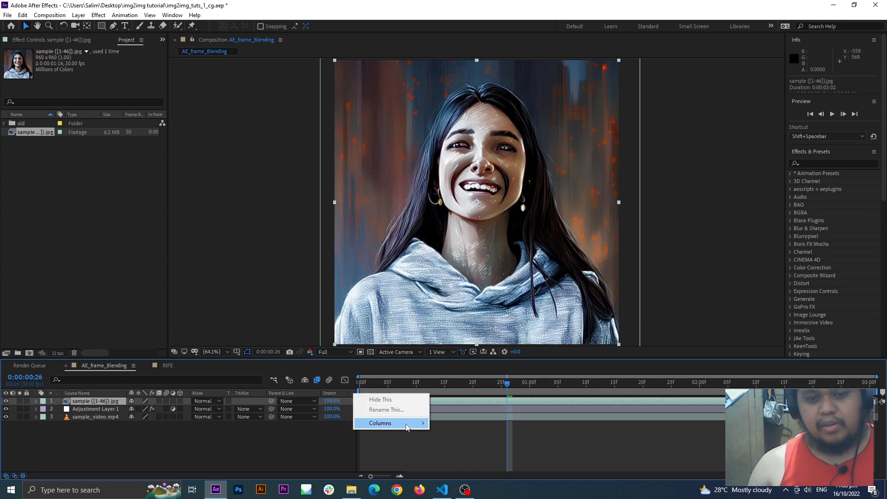
mouse_move(409, 424)
left_click(432, 453)
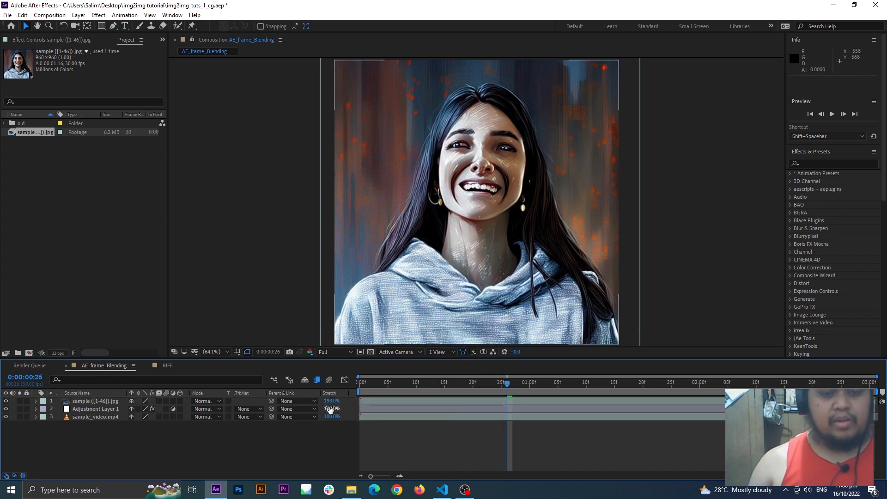
left_click(332, 402)
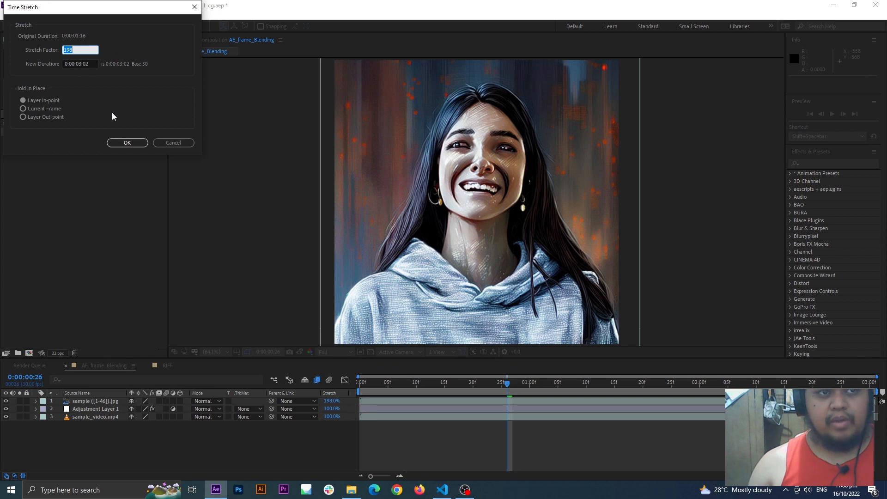
left_click(138, 142)
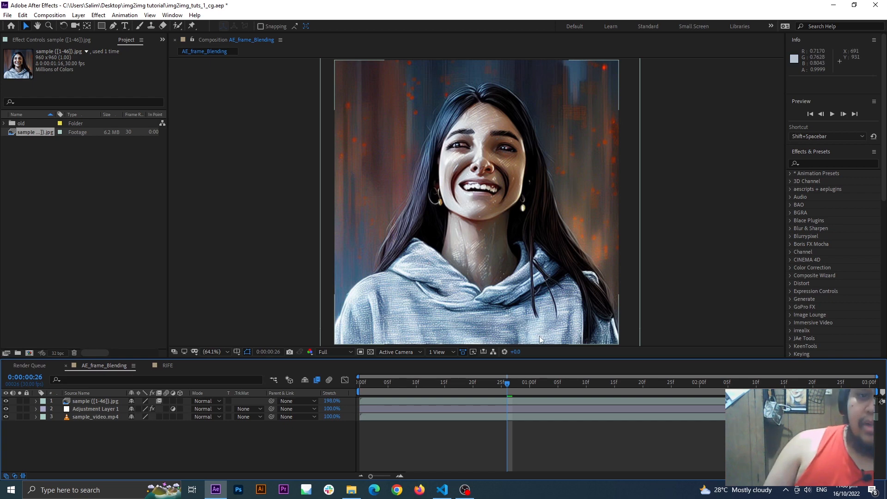
Step: Preview the stretched, frame-blended sequence from the start of the AE_frame_Blending composition
left_click_drag(405, 383, 357, 384)
key("space")
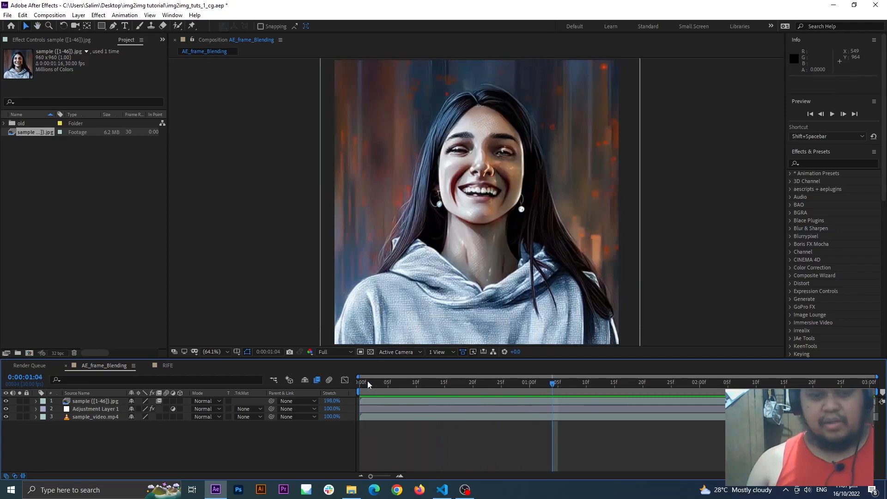
key("space")
Step: Browse the stylized frames from sample (1).jpg in the image viewer, close it, and return to the start of the After Effects composition
left_click(351, 490)
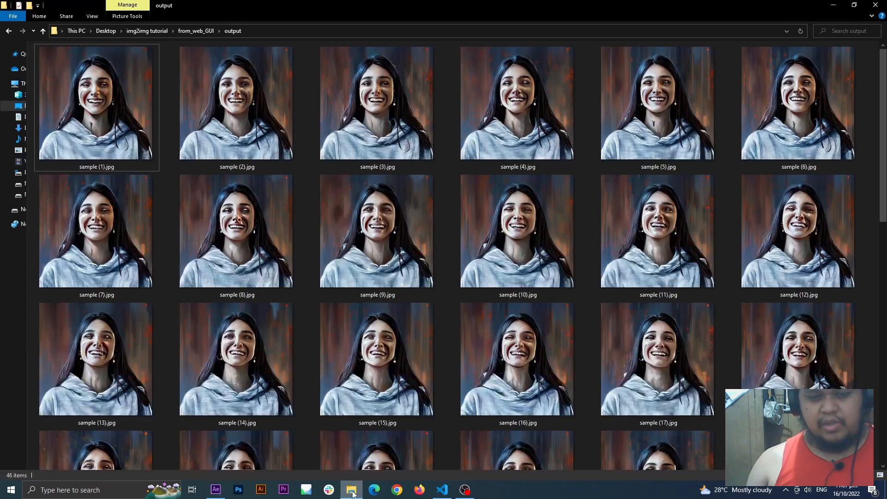
double_click(139, 162)
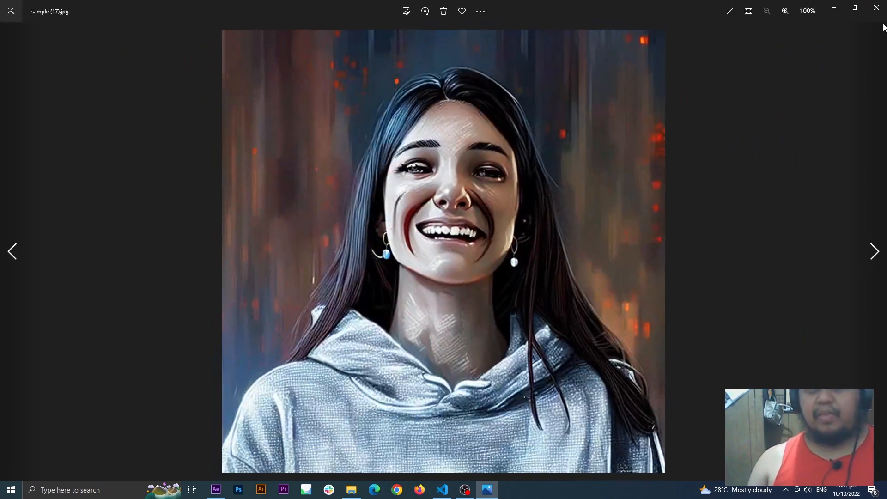
left_click(876, 7)
left_click(215, 489)
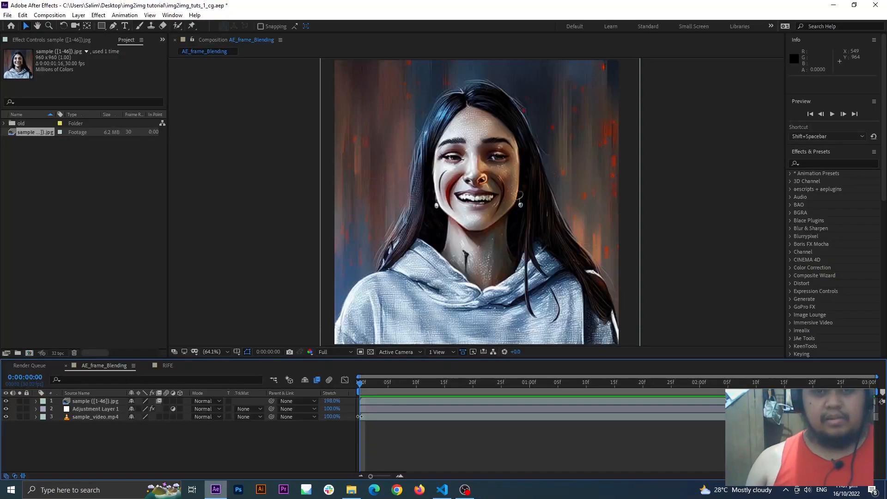
left_click_drag(392, 382, 338, 435)
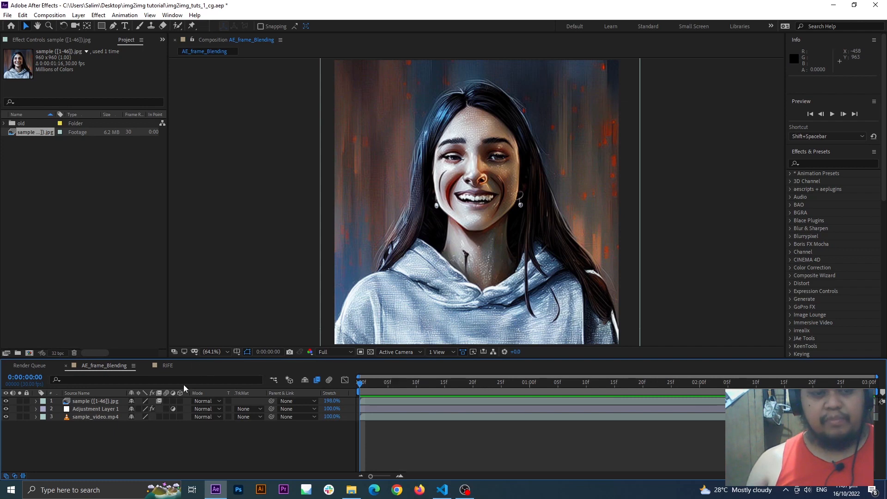
Step: Open the RIFE composition, add the sample sequence as its top layer, and select that layer to check its duration
left_click(168, 366)
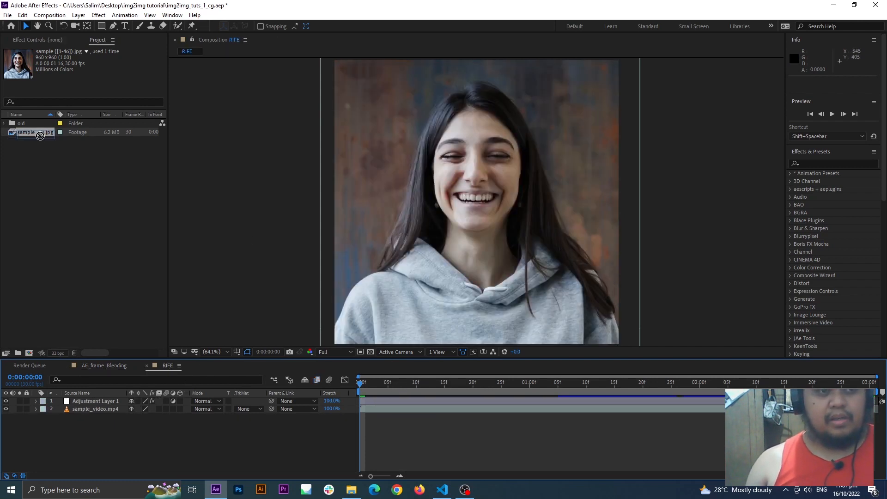
mouse_move(40, 135)
left_mouse_down()
mouse_move(109, 362)
mouse_move(103, 411)
mouse_move(104, 402)
left_mouse_up()
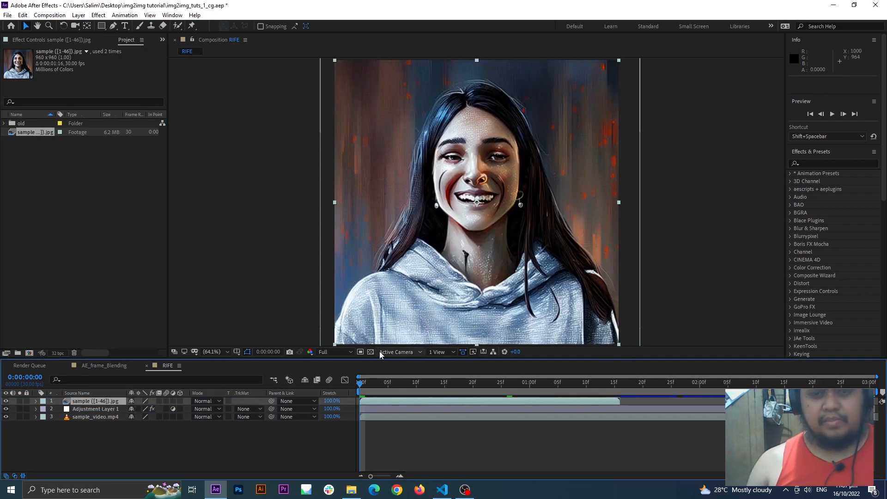
left_click(218, 435)
left_click(110, 407)
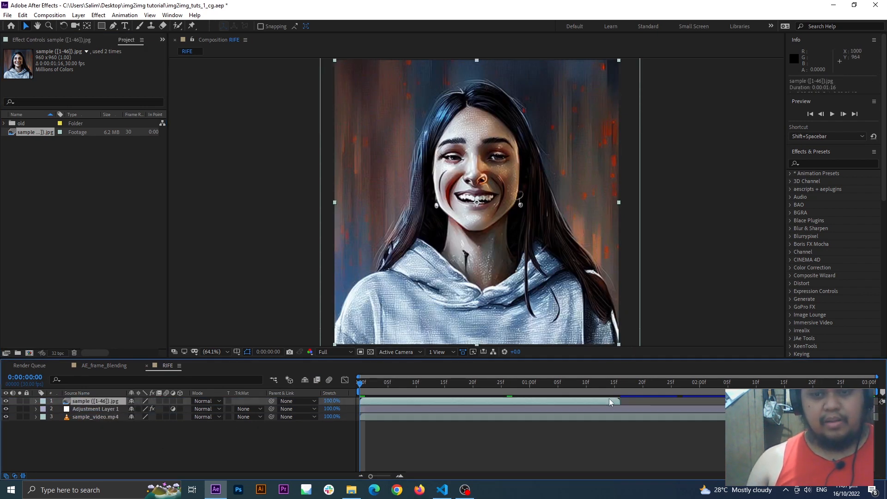
Step: End the RIFE composition's work area at the sample sequence's last frame, 0:00:01:15, and add the composition to the render queue
left_click(615, 383)
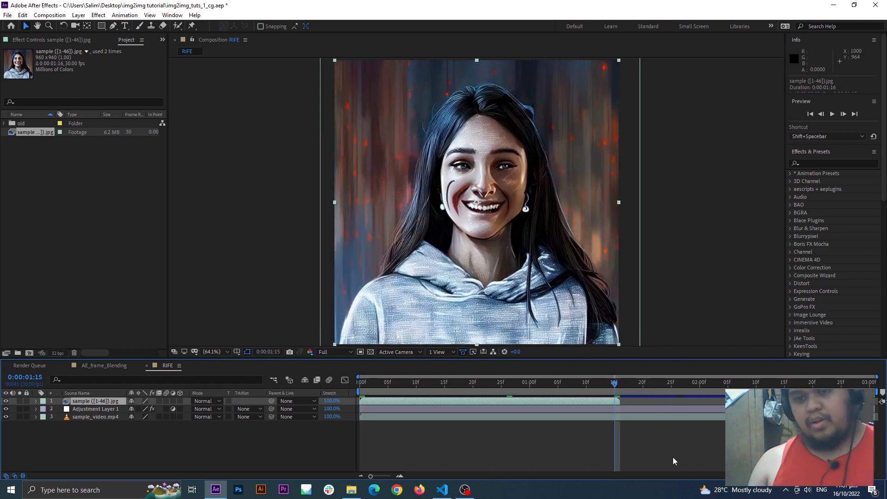
key("Page_Down")
key("Page_Up")
key("n")
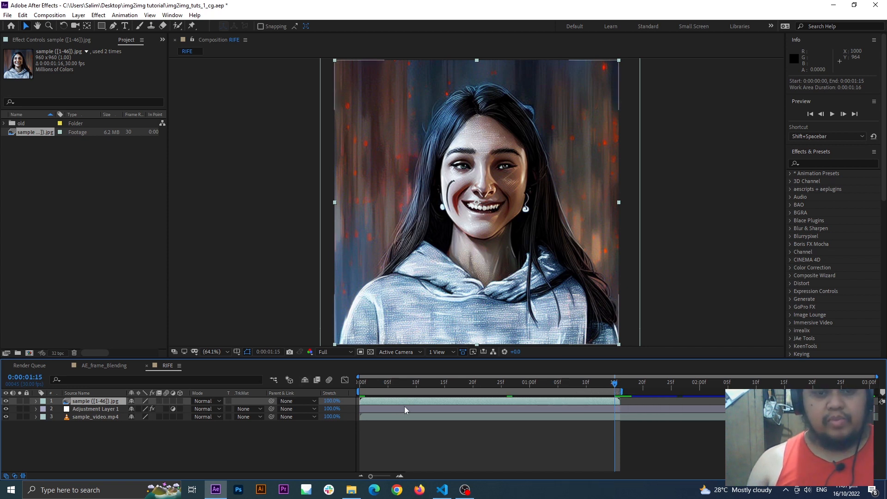
key("ctrl+m")
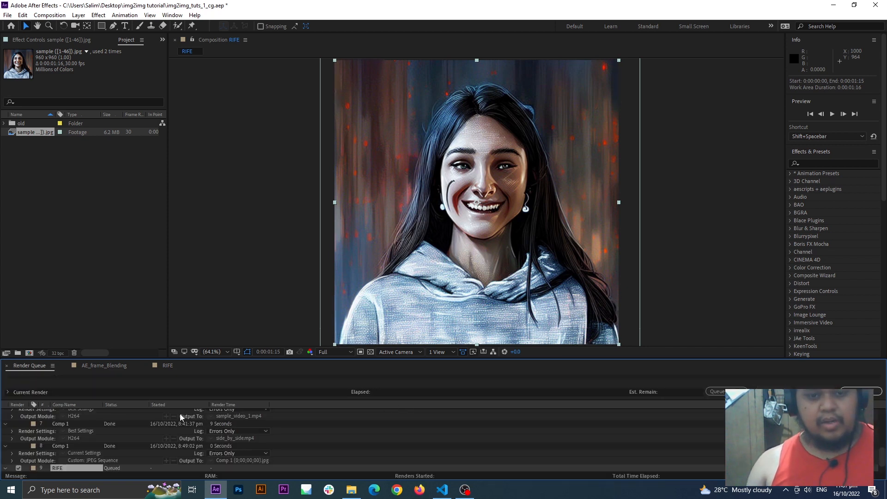
left_click(74, 468)
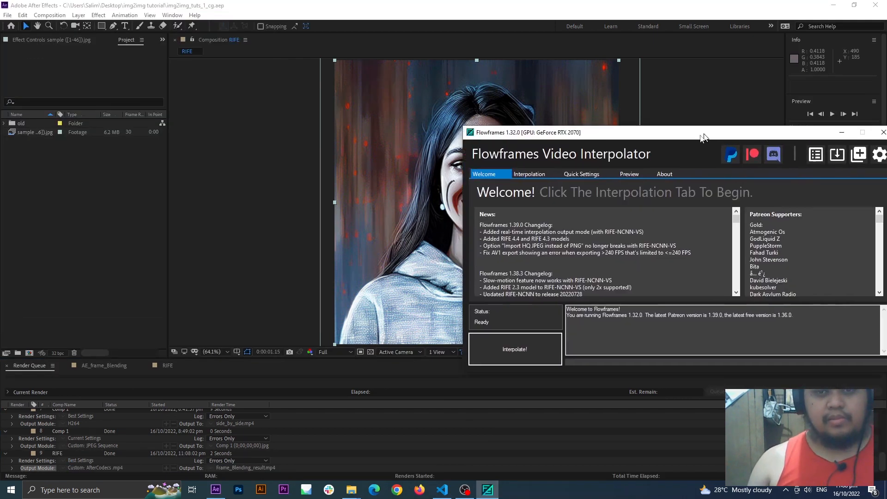
Step: In Flowframes, load Frame_Blending_result.mp4 as the input video for interpolation and open the output speed options
mouse_move(711, 150)
left_mouse_down()
mouse_move(458, 185)
mouse_move(656, 184)
mouse_move(714, 154)
left_mouse_up()
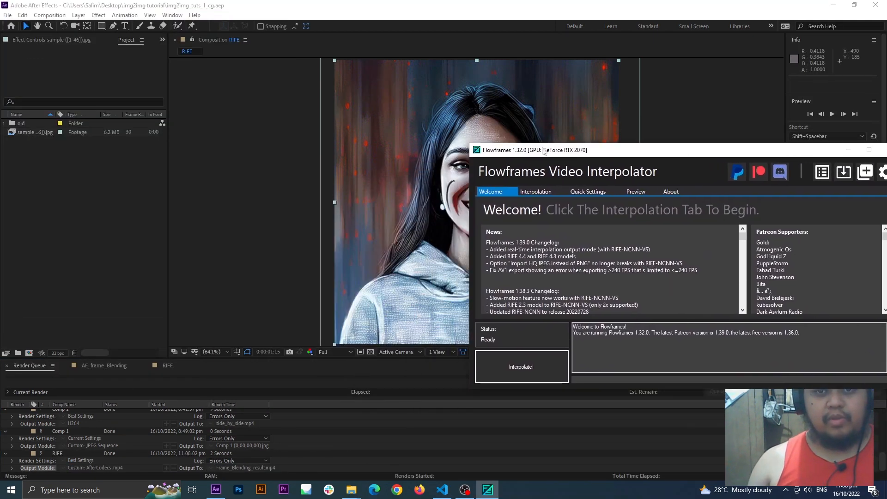
left_click_drag(543, 151, 76, 123)
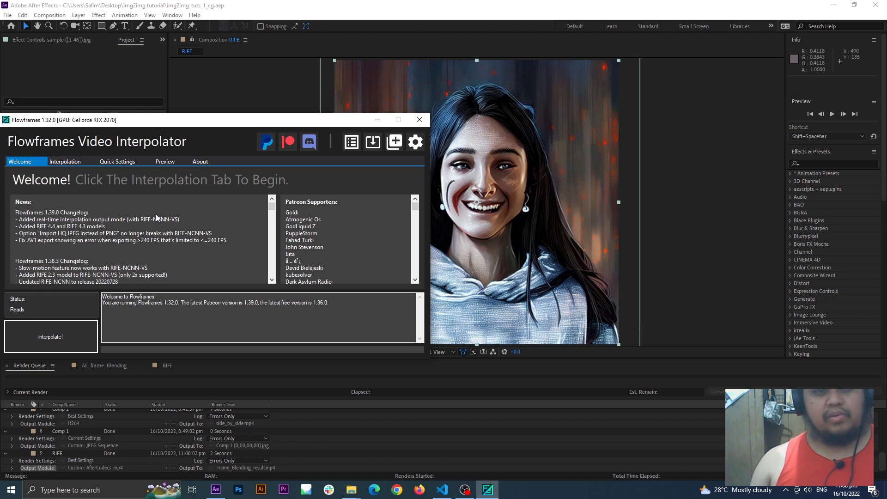
left_click(68, 163)
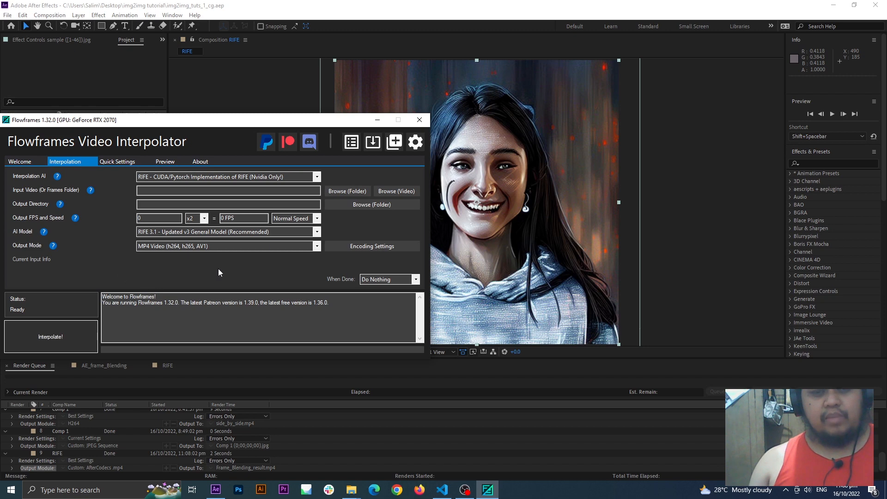
left_click(395, 192)
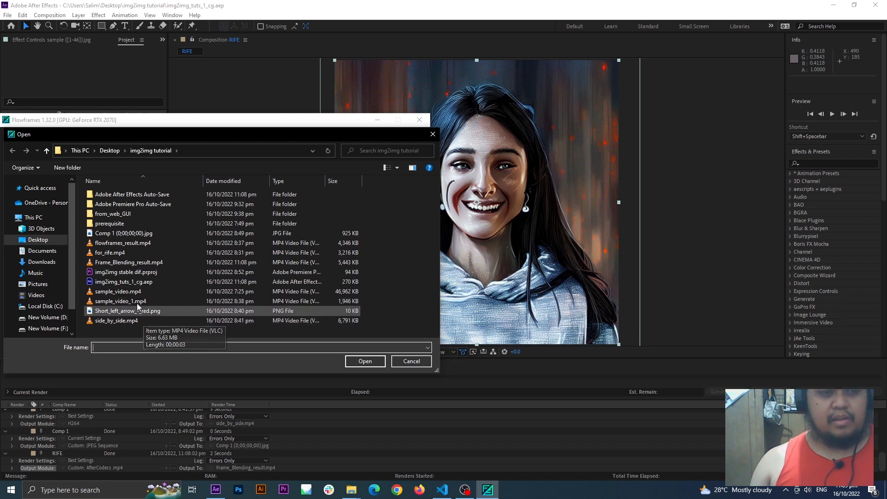
left_click(160, 262)
double_click(160, 262)
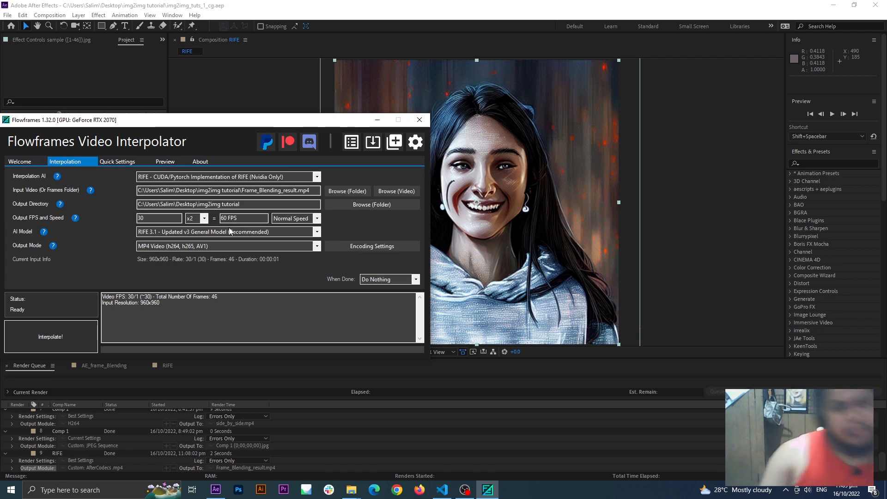
left_click(319, 221)
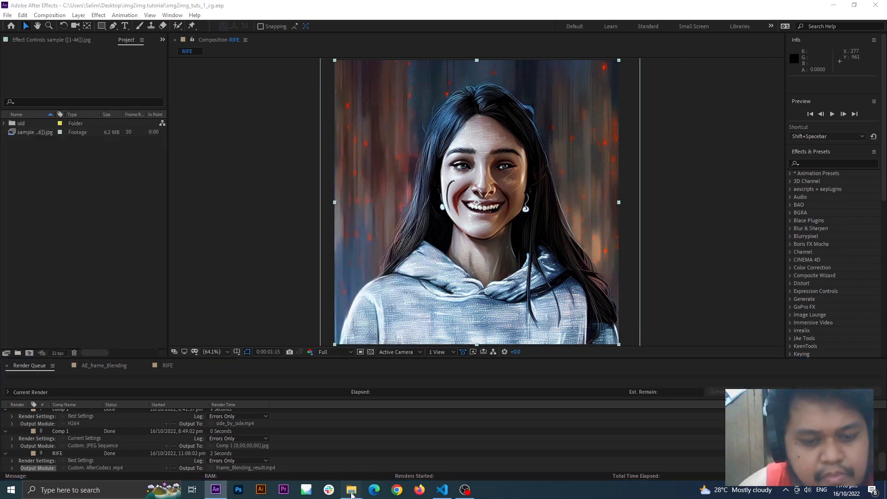
Step: Open the img2img tutorial folder in File Explorer and play the interpolated 2x RIFE version of Frame_Blending_result
left_click(352, 489)
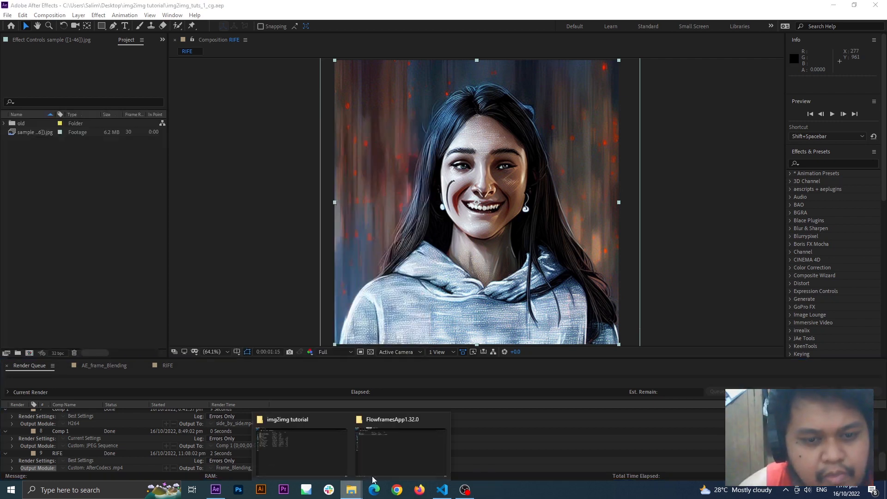
left_click(320, 448)
right_click(187, 220)
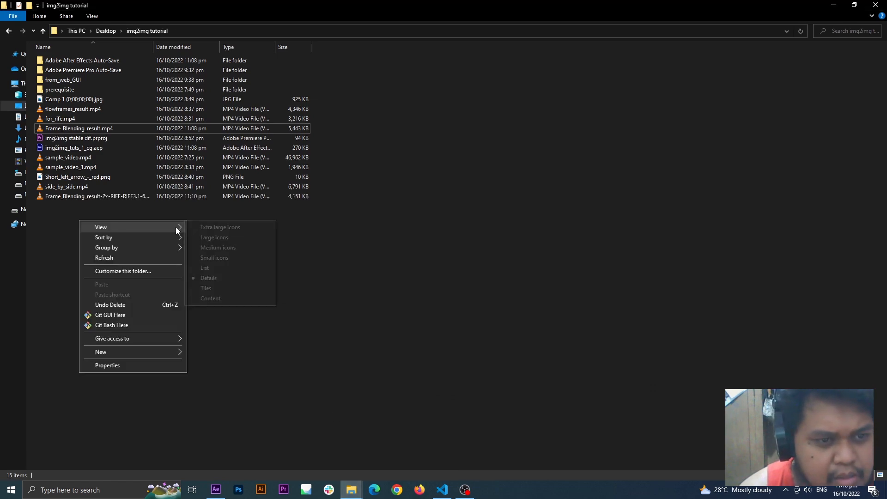
left_click(82, 198)
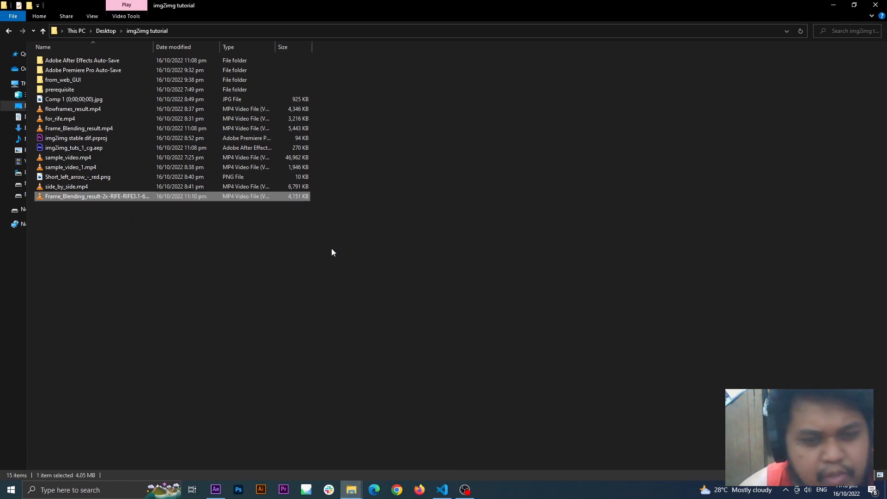
key("Return")
double_click(421, 268)
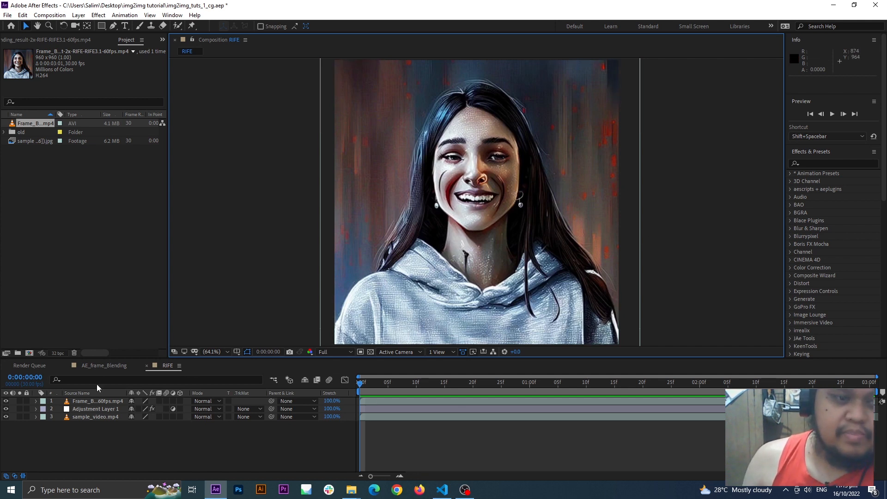
Step: Add an adjustment layer above the interpolated 60fps clip in the RIFE composition and apply the Curves effect to it
left_click(110, 401)
left_click(115, 437)
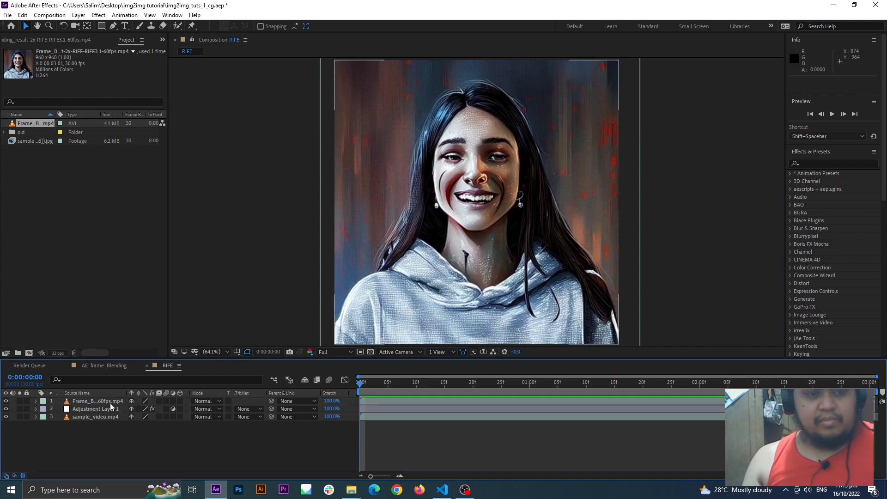
left_click(110, 402)
key("ctrl+alt+y")
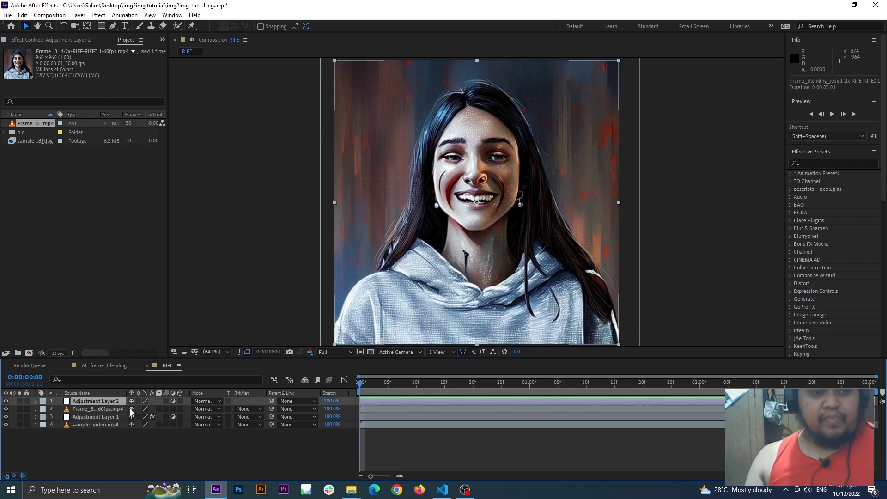
left_click(834, 162)
type("curves")
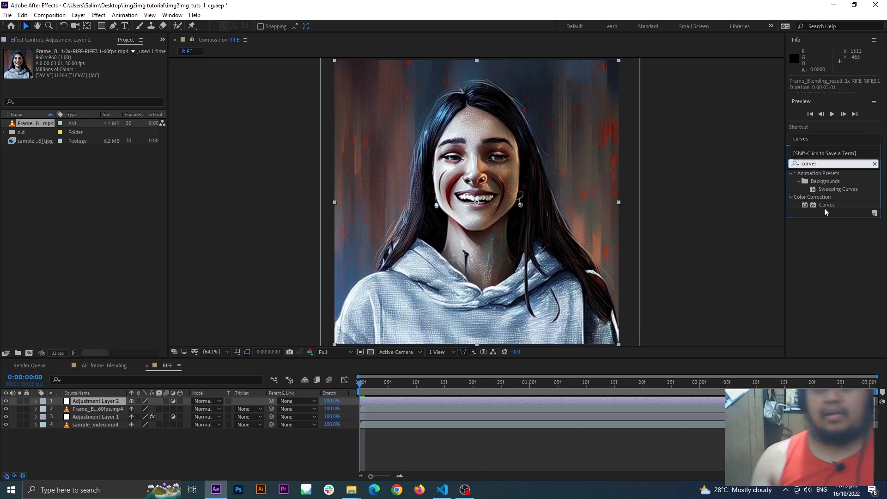
left_click(825, 208)
double_click(827, 208)
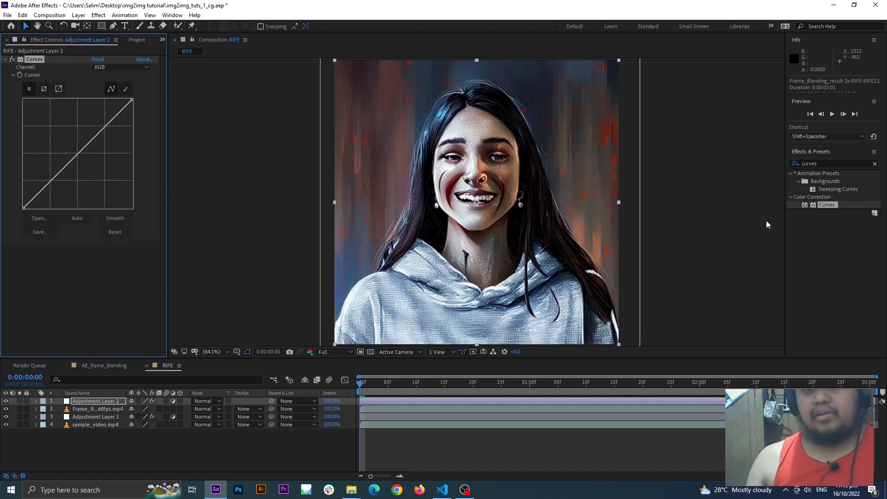
Step: Shape the RGB curve into a gentle contrast curve by slightly lowering the shadows and anchoring the highlights
left_click(51, 183)
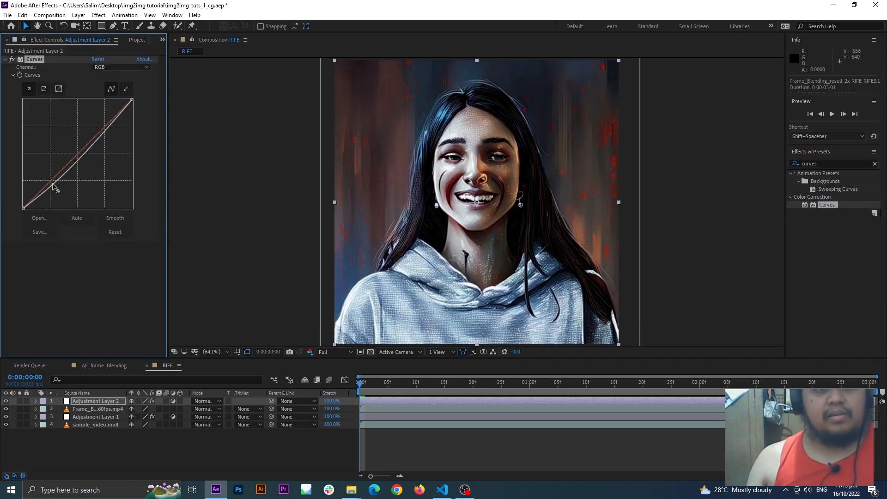
left_click_drag(107, 127, 105, 125)
left_click_drag(53, 182, 53, 185)
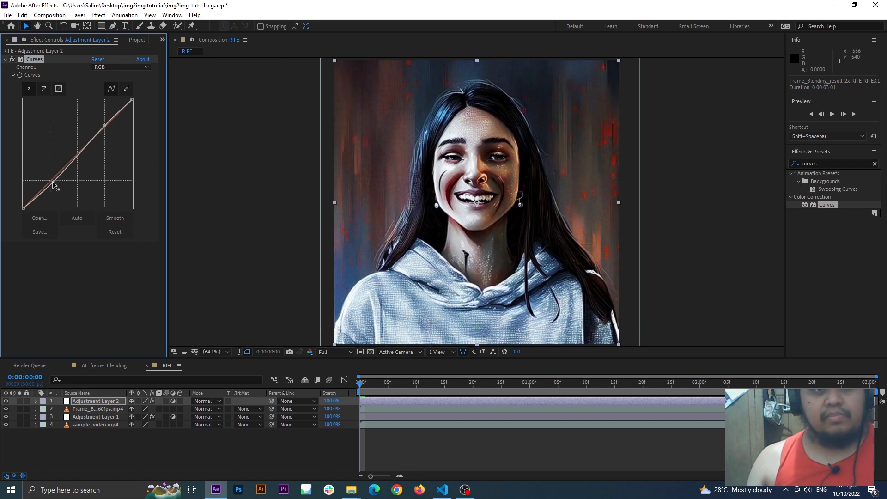
Step: Add another adjustment layer above the Curves layer and apply the uni.Finisher effect to it
left_click(115, 405)
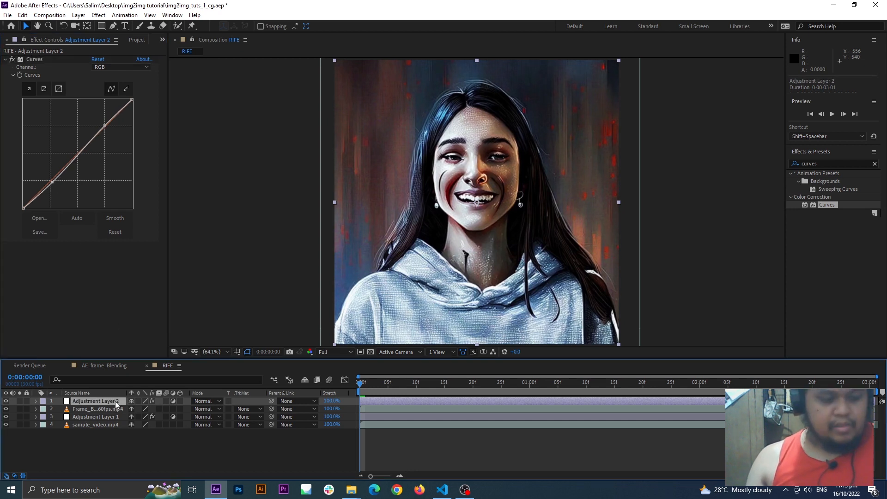
key("ctrl+alt+y")
left_click(823, 164)
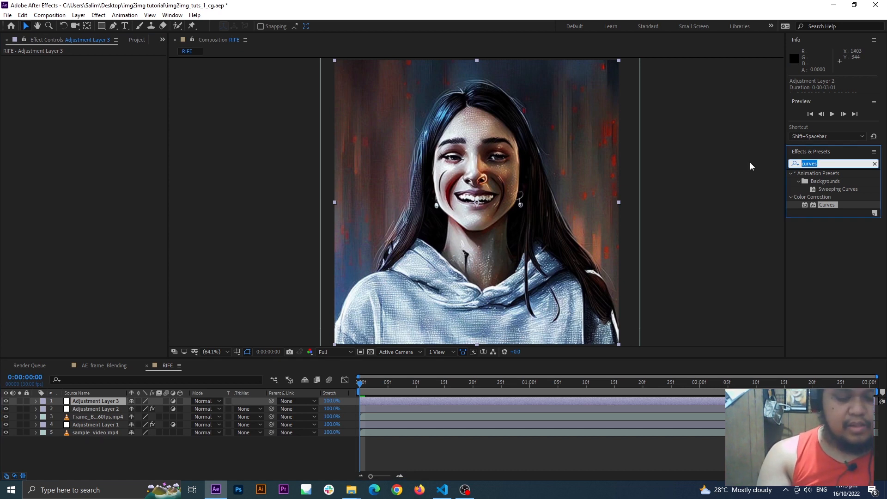
type("fini")
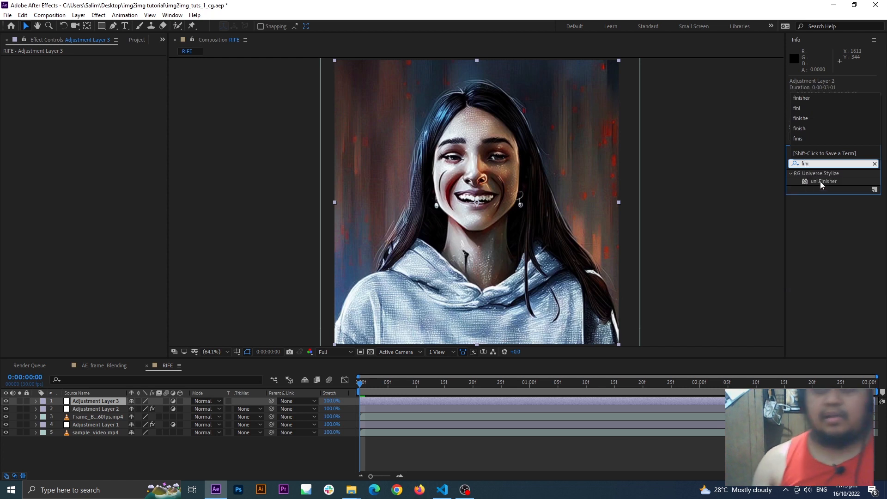
left_click(821, 180)
double_click(821, 180)
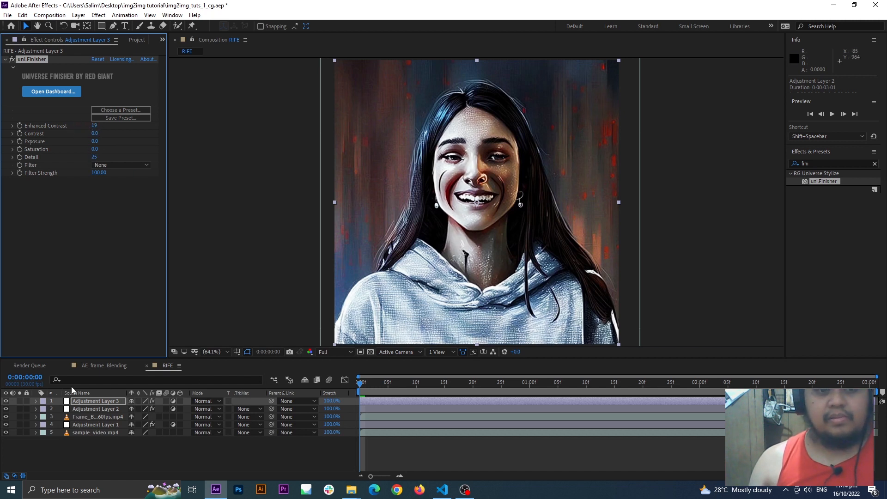
Step: Toggle the visibility of the uni.Finisher and Curves adjustment layers to compare the image with and without them
left_click(6, 401)
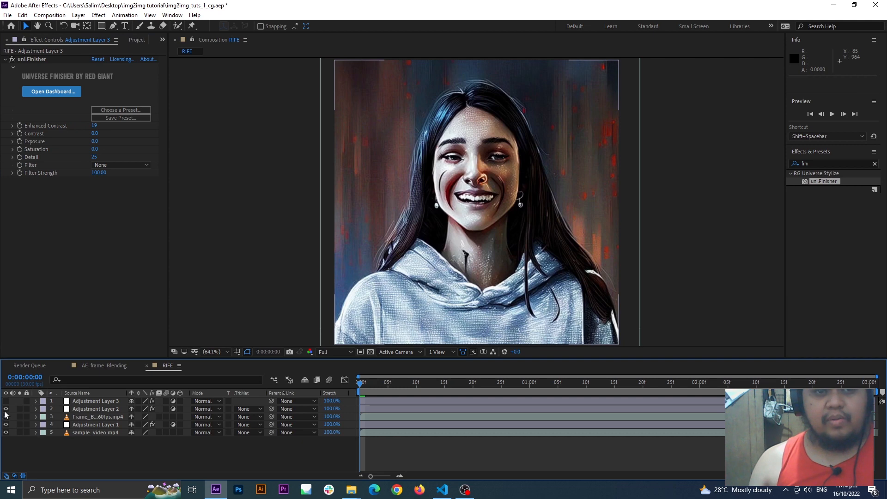
left_click(6, 409)
left_click(6, 409)
left_click(4, 402)
left_click(3, 402)
left_click(697, 245)
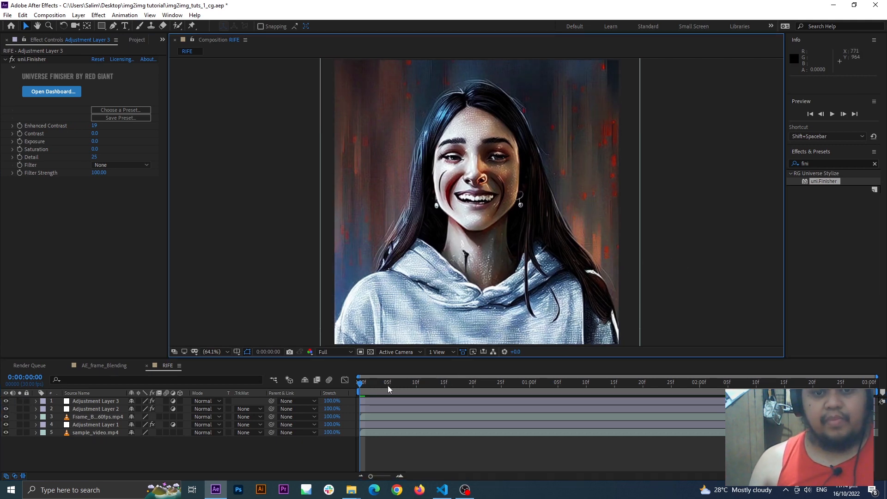
Step: Preview and scrub through the graded RIFE composition, return to its start, and switch to the AE_frame_Blending composition
key("space")
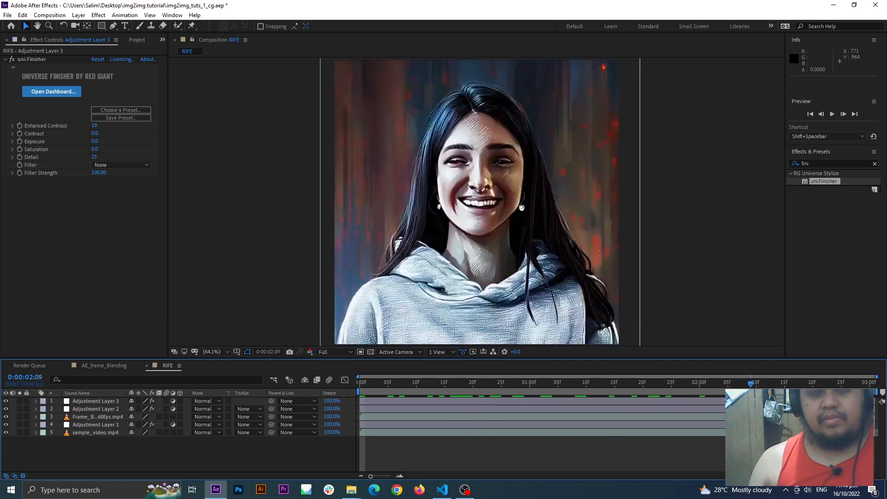
key("space")
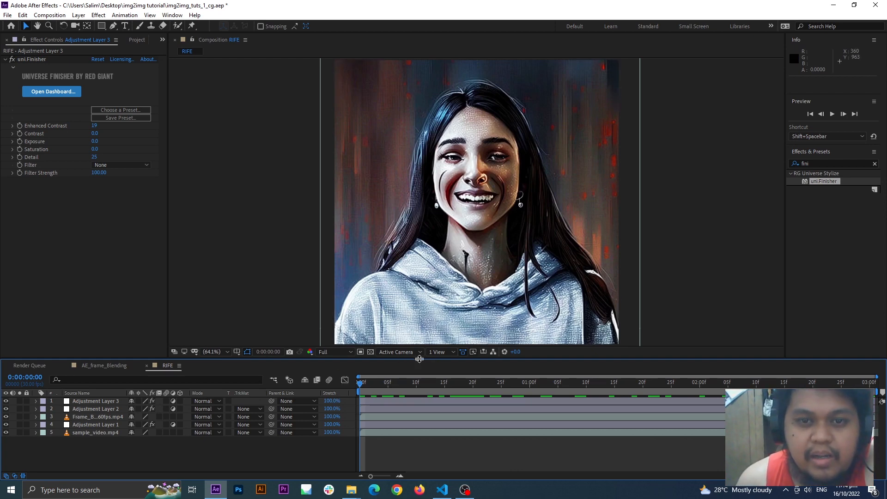
left_click_drag(374, 390, 529, 468)
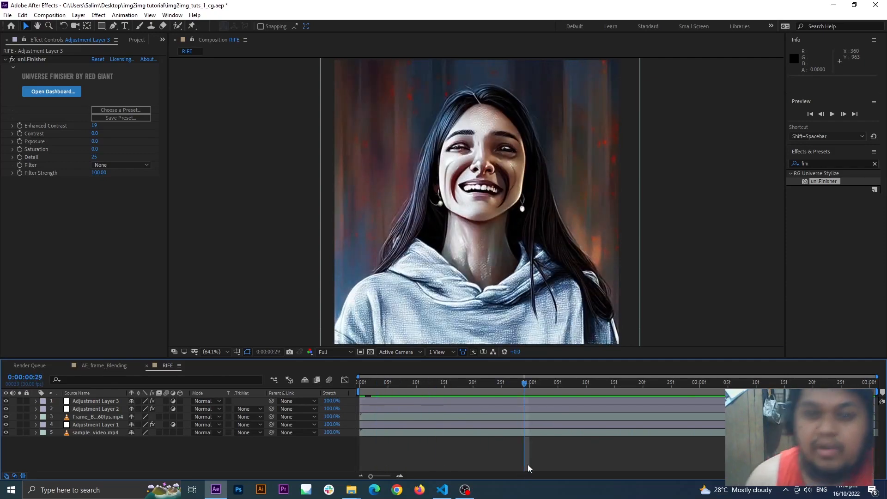
left_click_drag(531, 385, 356, 444)
left_click(104, 366)
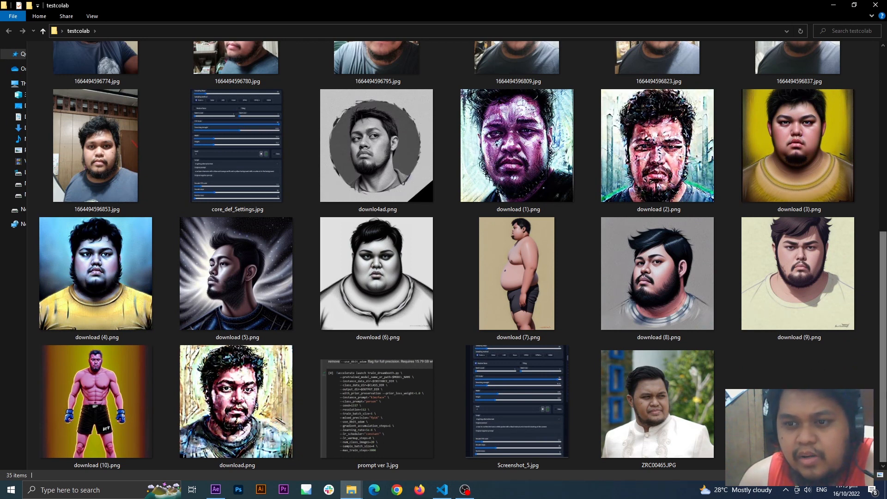
Step: Browse the generated portraits in the testcolab folder from downlo4ad.png to download (6).png, and close the image viewer
scroll(462, 255, "up", 1)
scroll(577, 208, "down", 1)
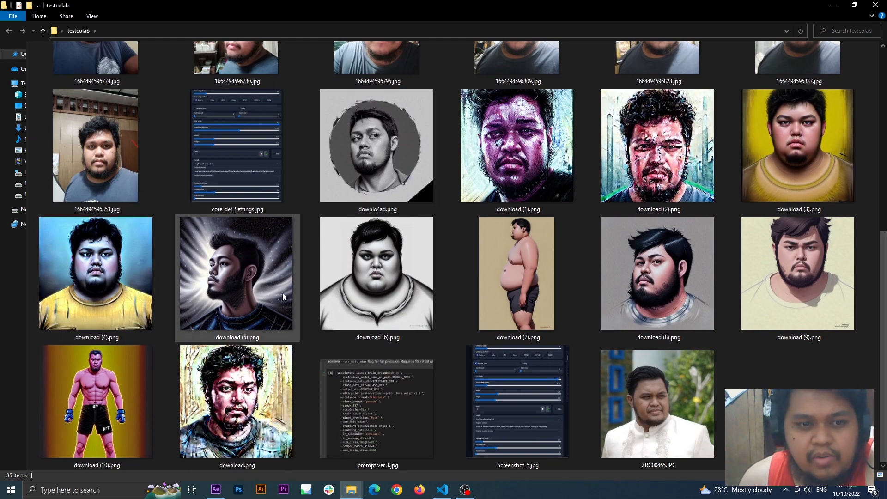
double_click(397, 168)
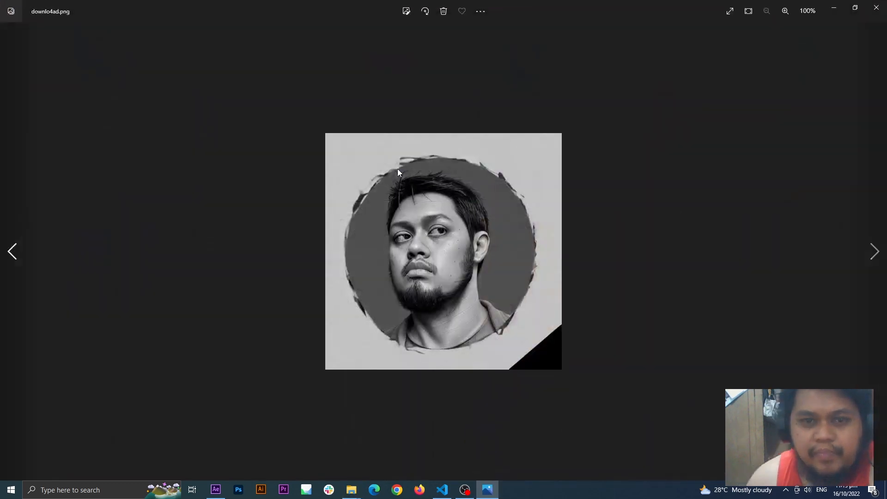
key("Right")
key("Right")
key("Right")
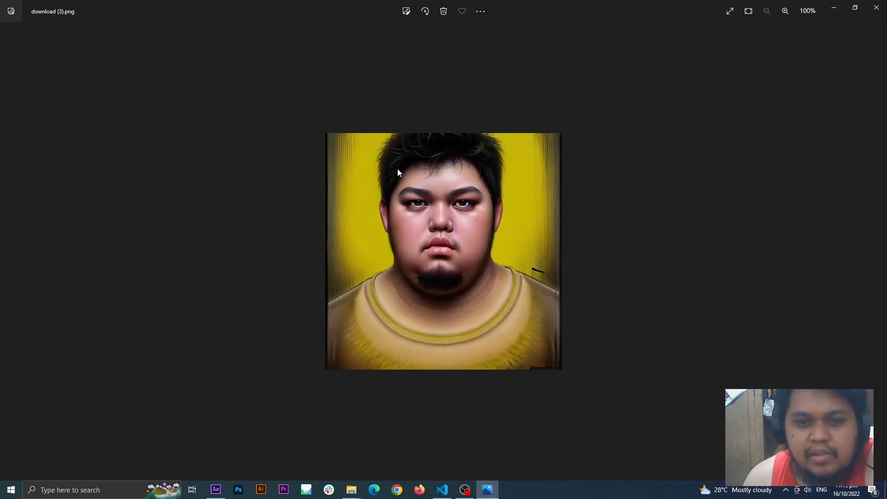
key("Right")
key("Right")
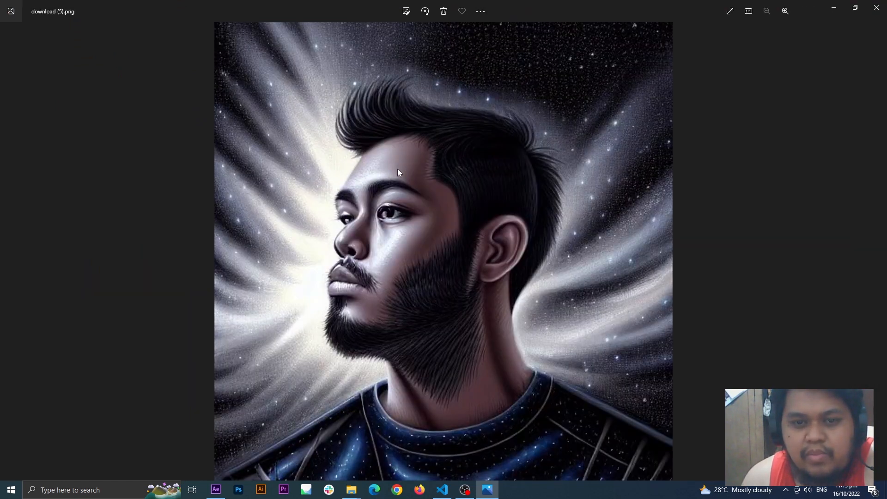
key("Right")
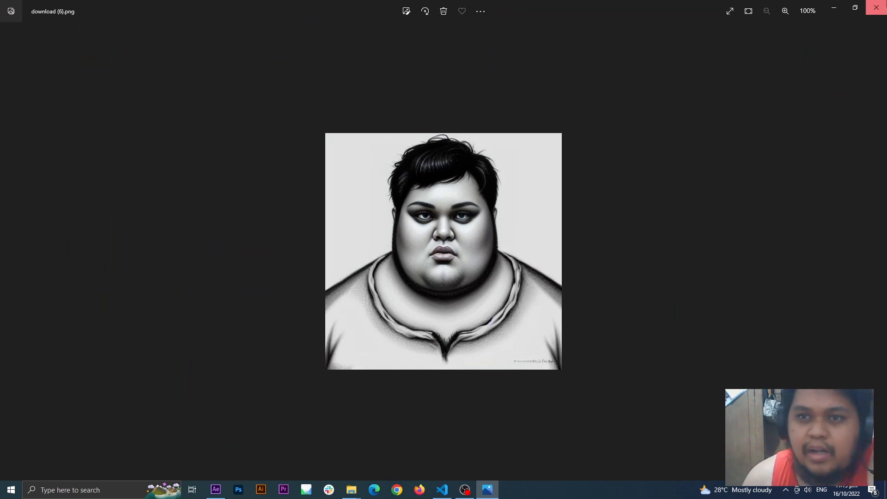
left_click(876, 8)
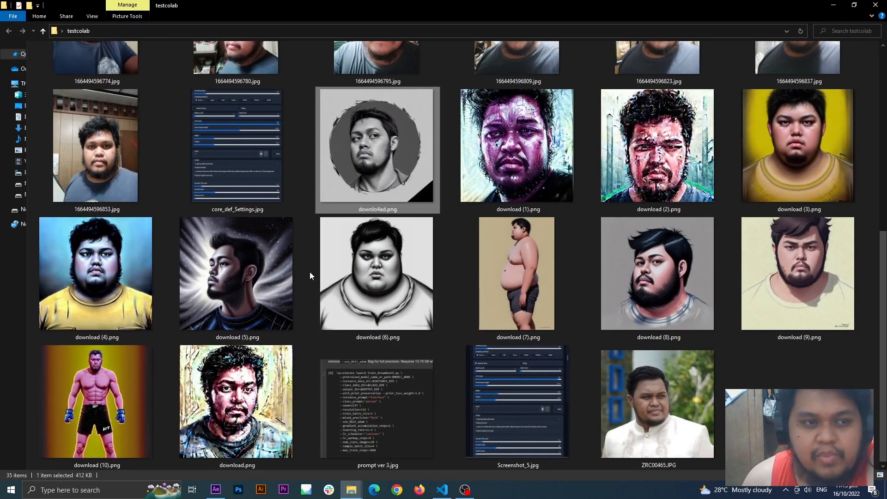